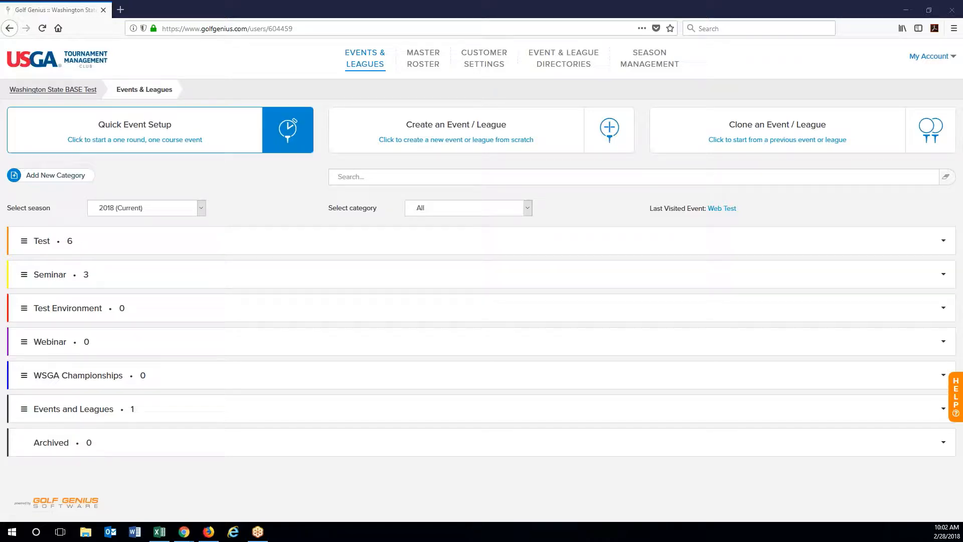
Step: Start a Quick Event Setup named 'TM Webinar Quick', filed under Webinar for the 2018 (Current) season
click(220, 134)
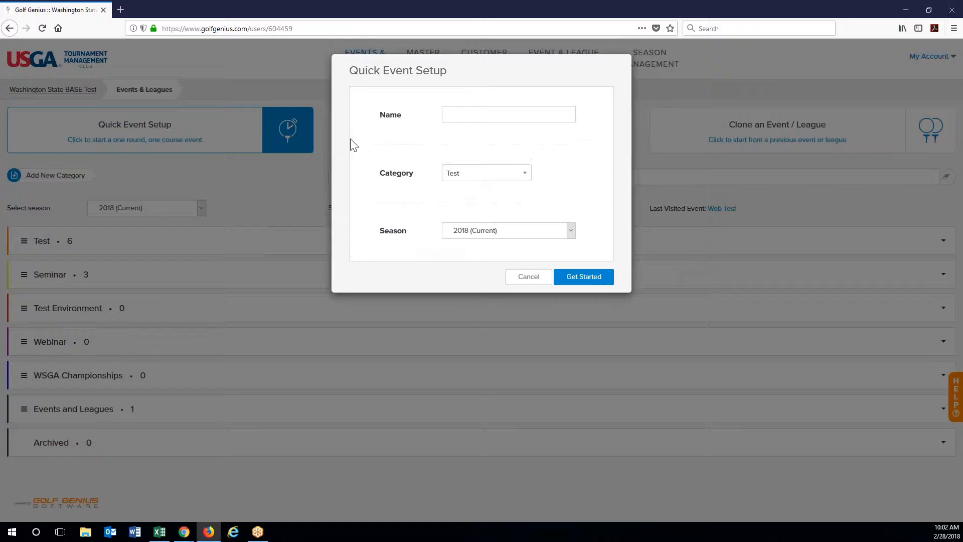
click(493, 111)
text(TM We)
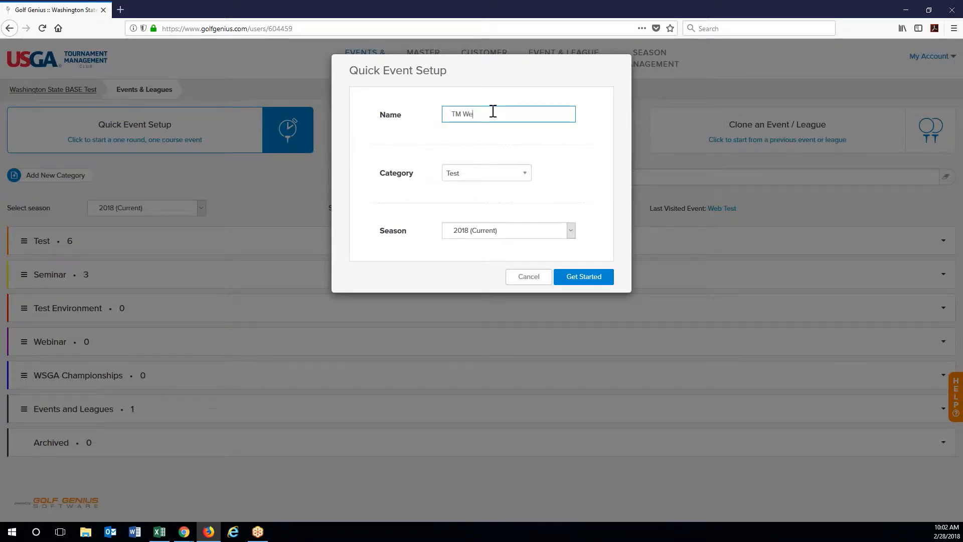
text(binar Quick)
click(506, 175)
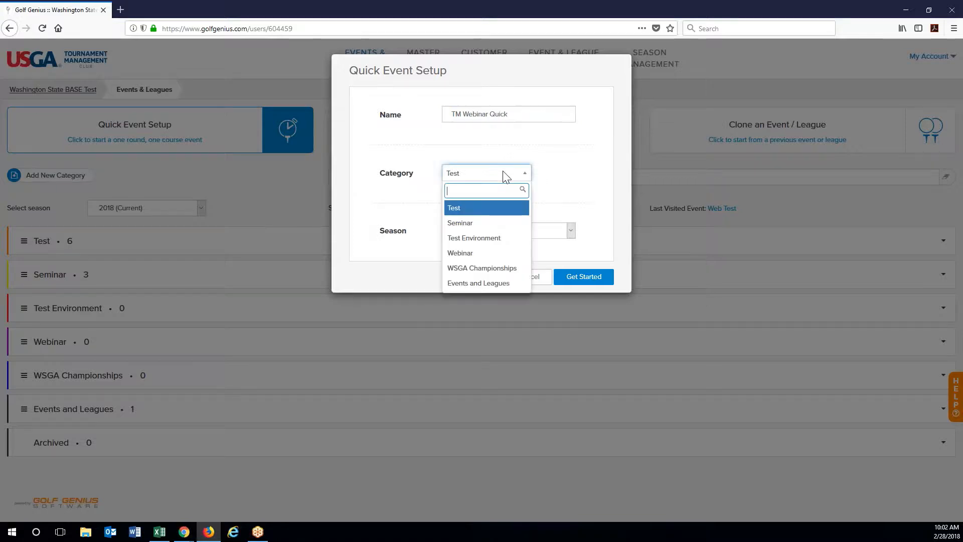
click(495, 257)
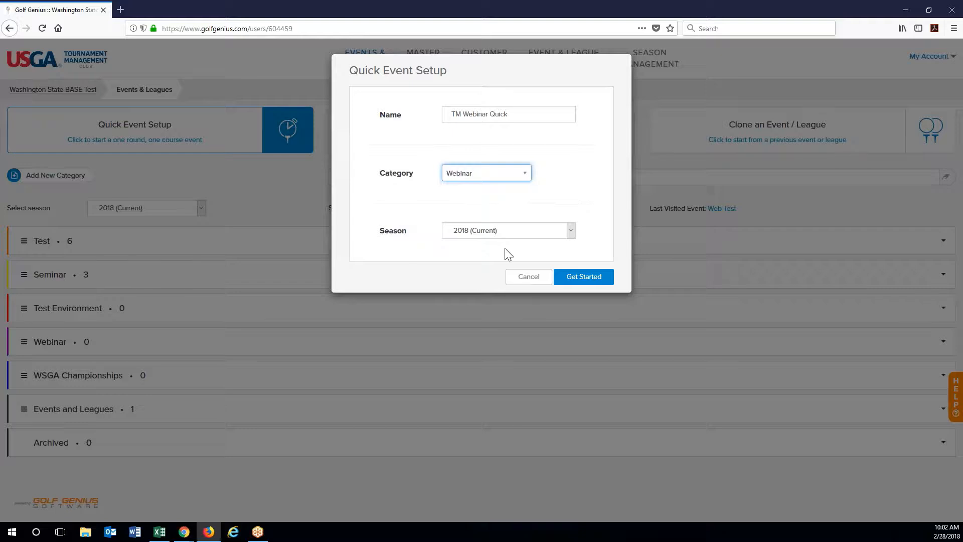
click(572, 233)
click(573, 240)
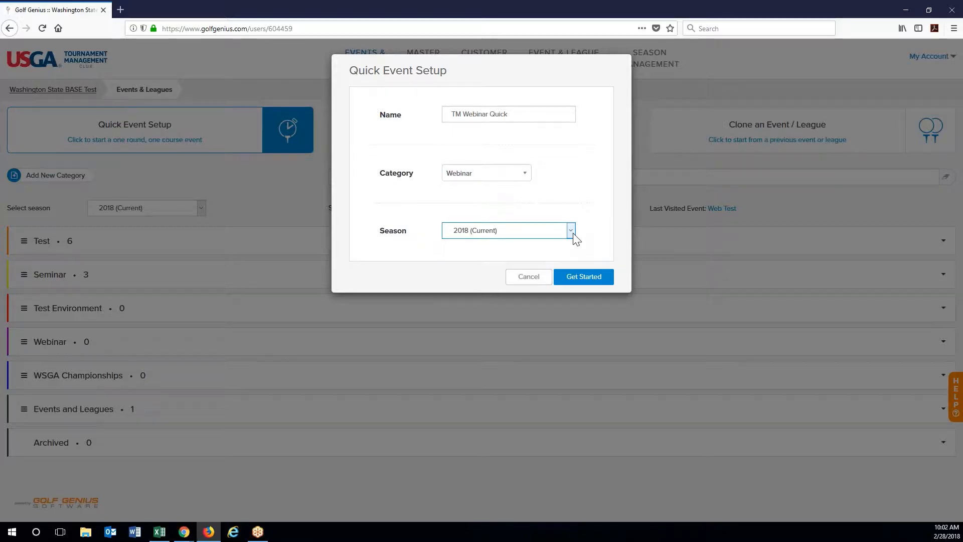
click(597, 279)
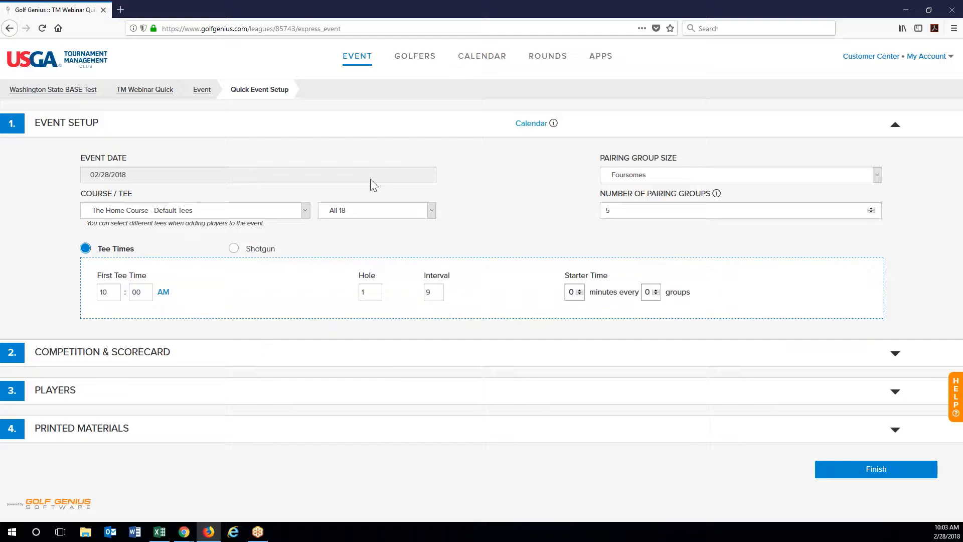
Step: Set the event date to March 7, 2018
click(126, 179)
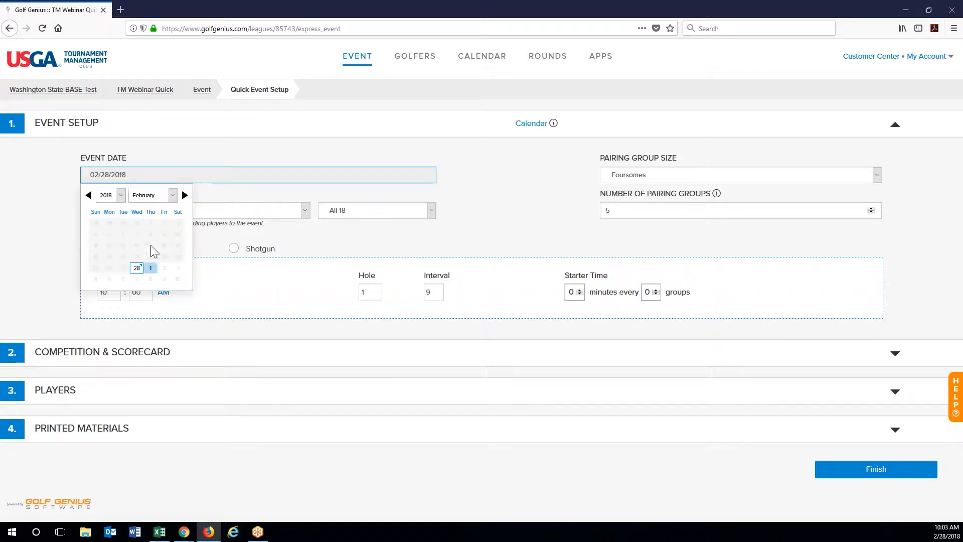
click(118, 195)
click(144, 199)
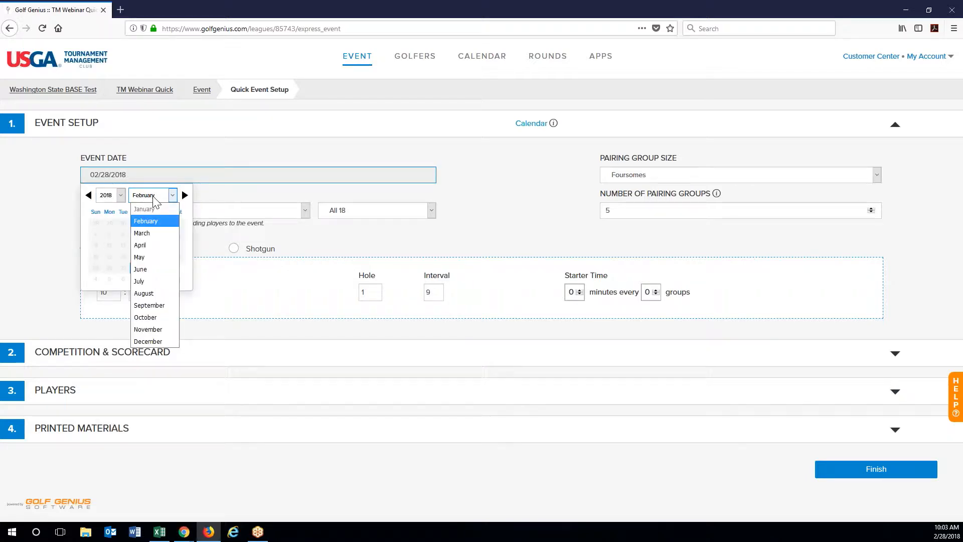
click(147, 234)
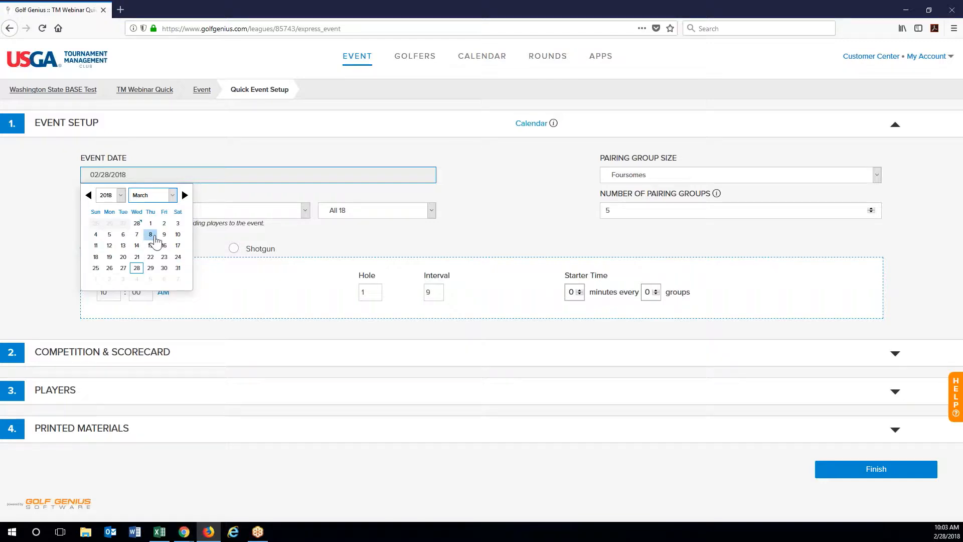
click(136, 234)
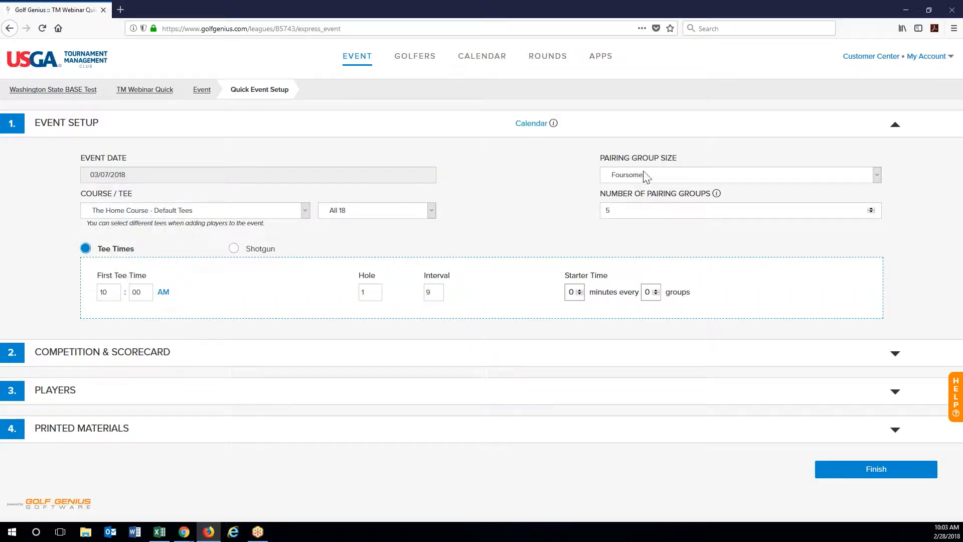
Step: Keep Foursomes on The Home Course - White tees over all 18 holes, with five groups
click(677, 182)
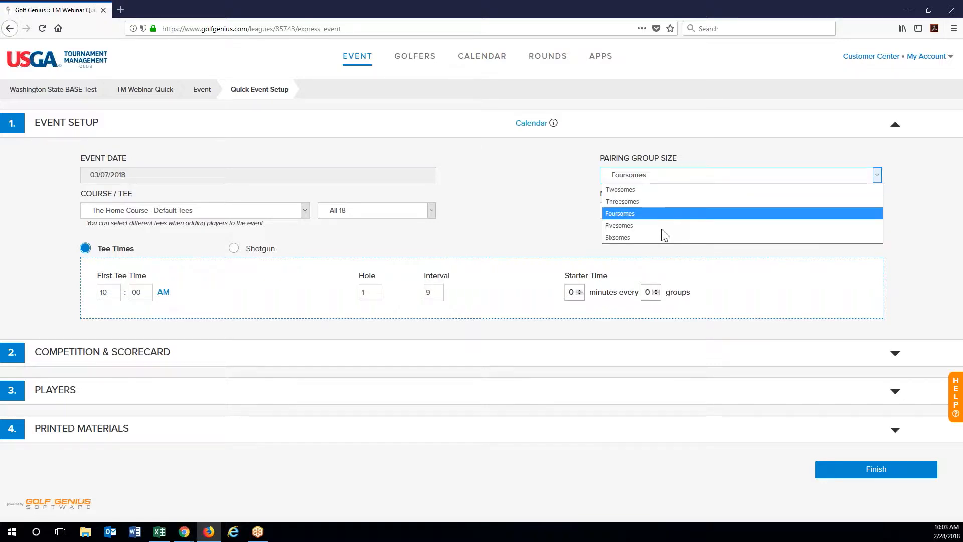
click(504, 180)
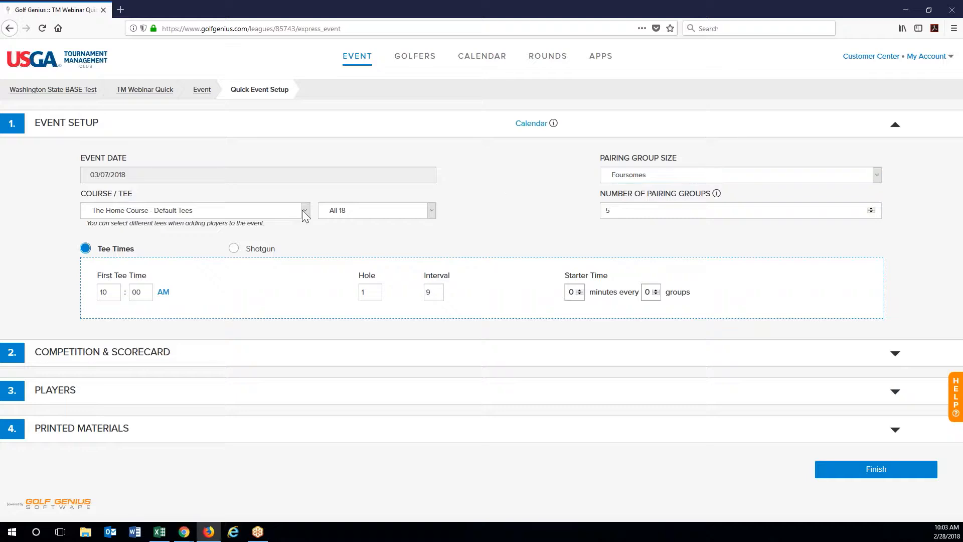
click(248, 213)
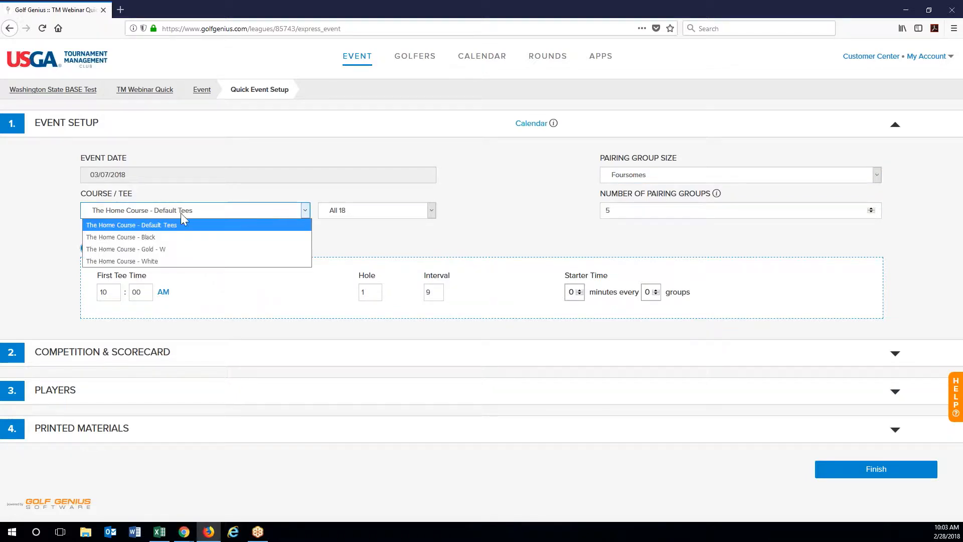
click(232, 261)
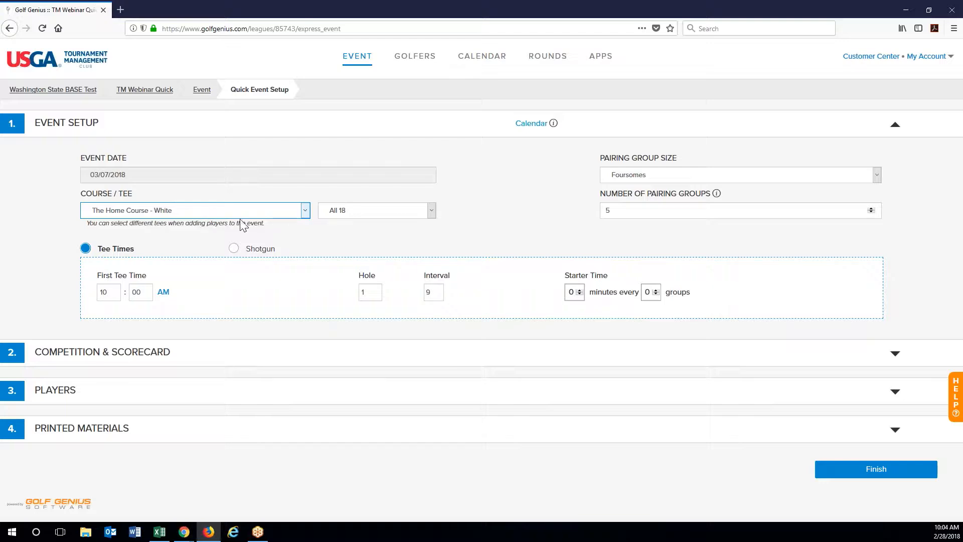
click(394, 211)
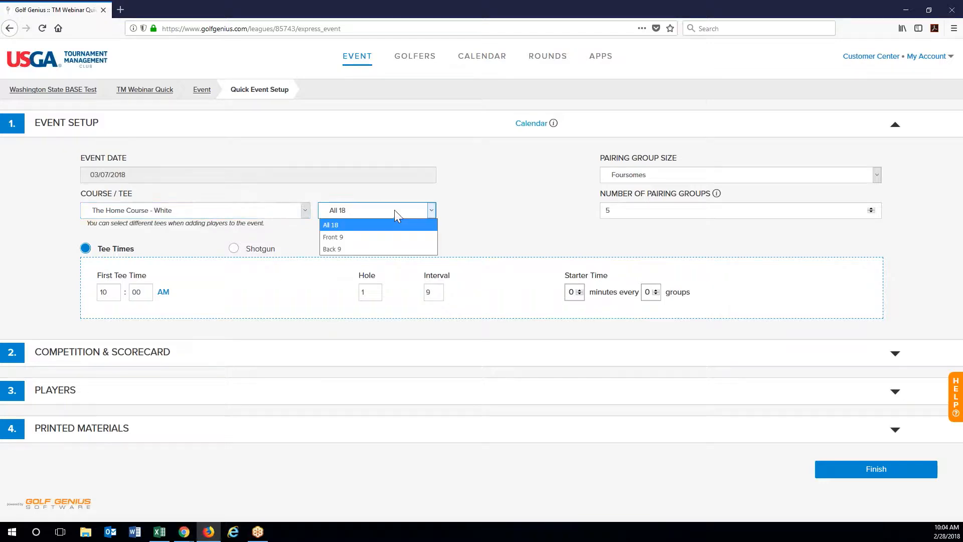
click(381, 208)
click(687, 210)
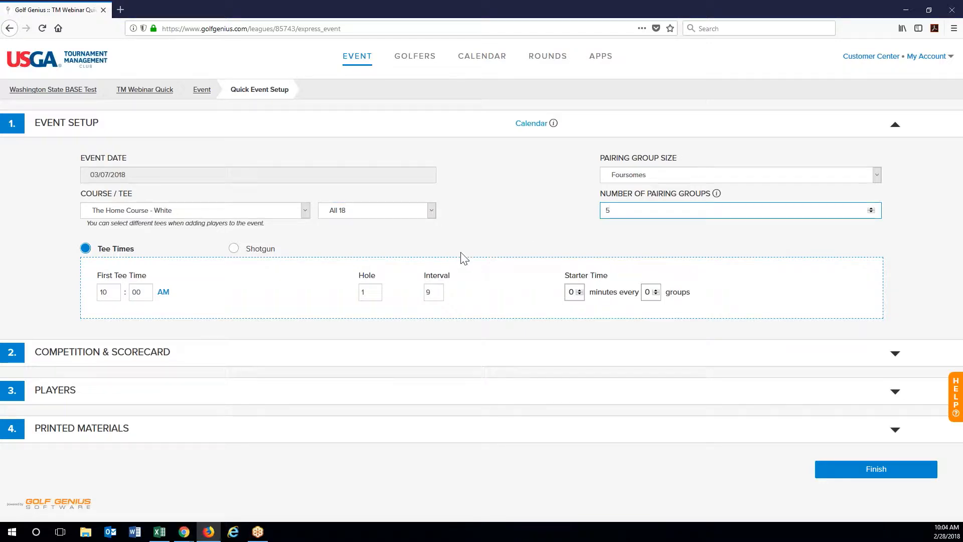
Step: Set the first tee time to 9:00 AM, keeping regular tee-time starts after trying shotgun options
click(118, 292)
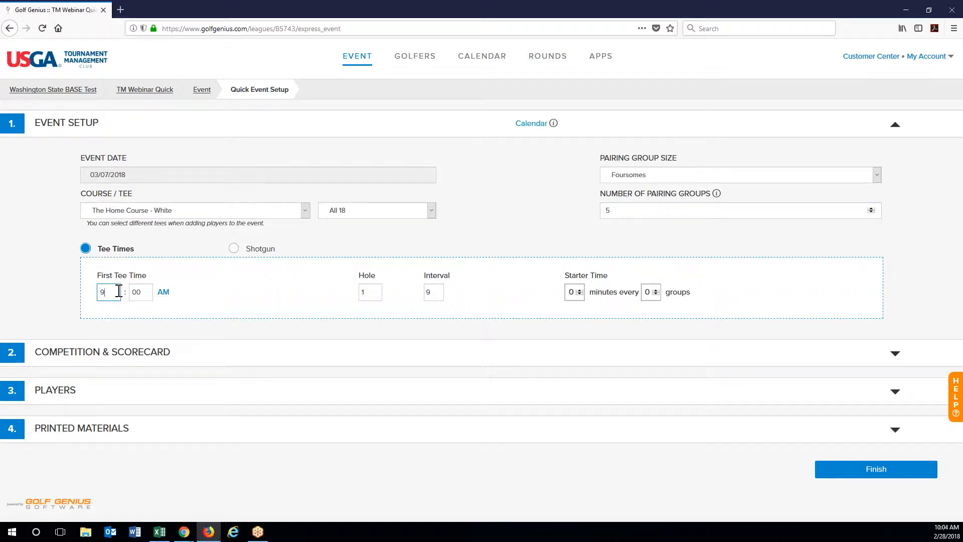
click(262, 290)
click(234, 249)
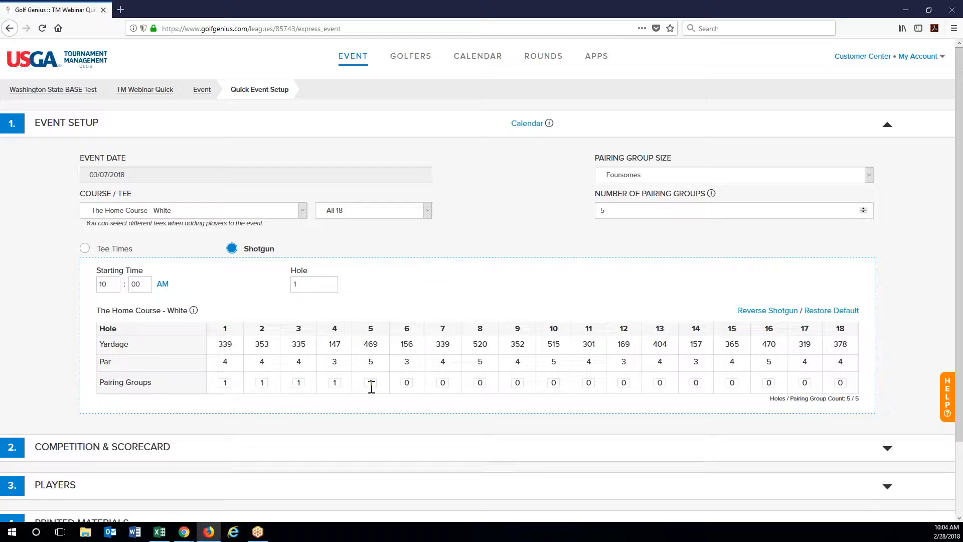
click(767, 311)
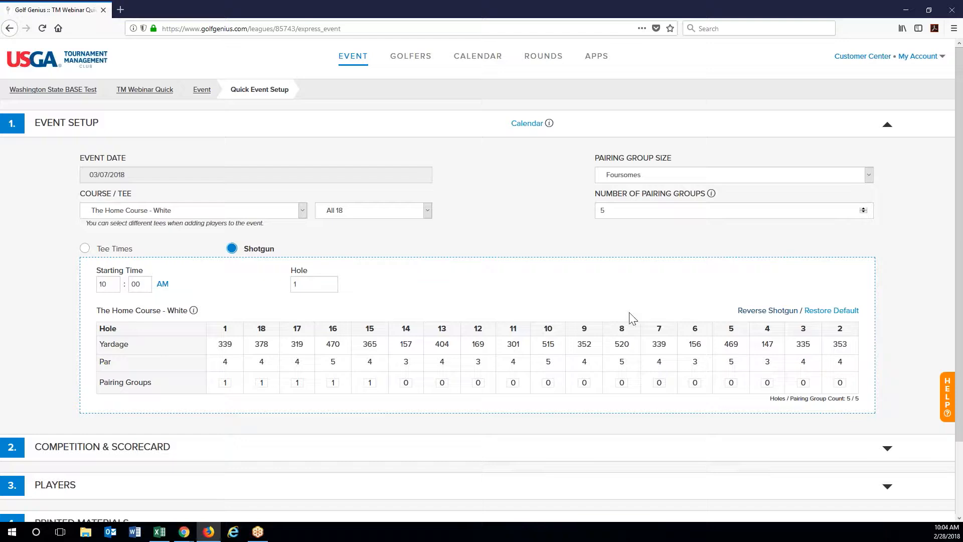
click(84, 250)
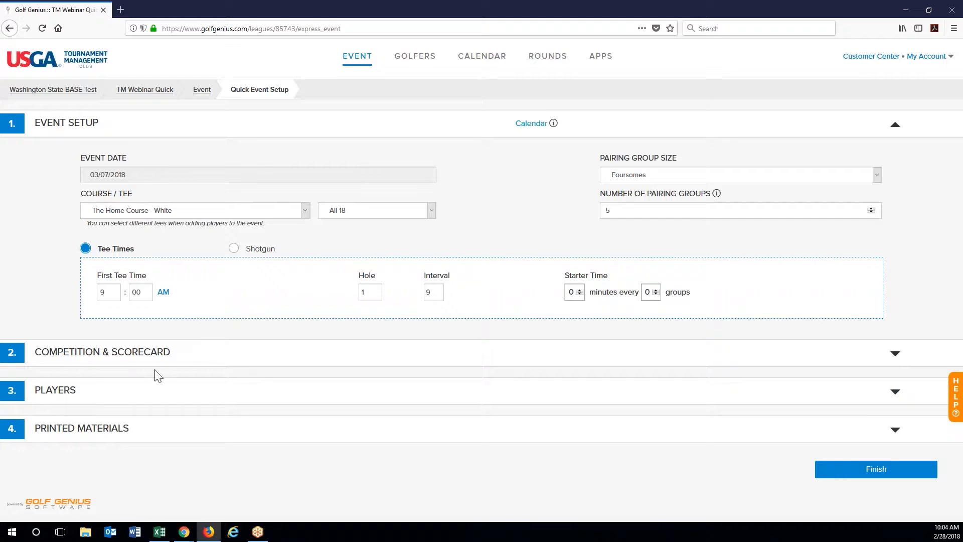
click(122, 361)
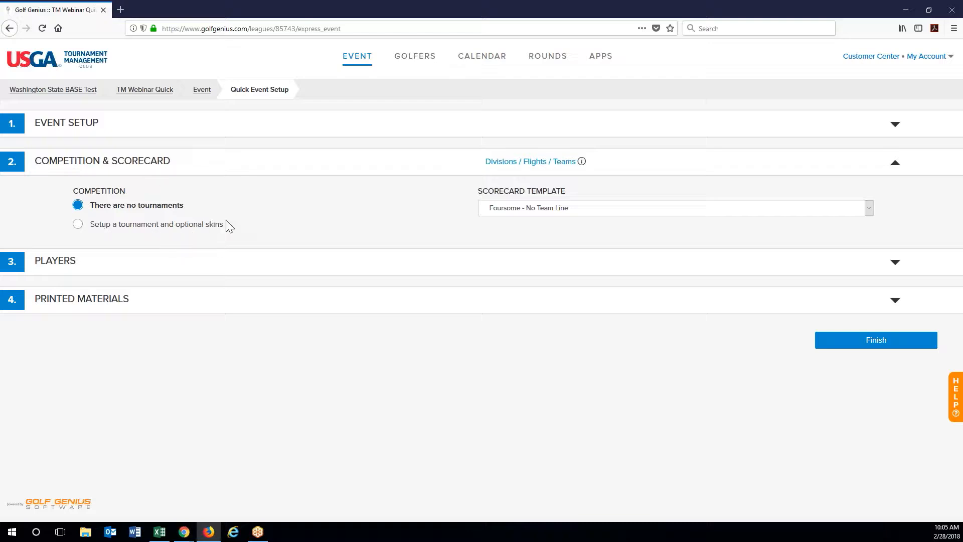
Step: Add a Stroke Pair v. Field Scramble tournament using the 35% + 15% handicap method
click(78, 224)
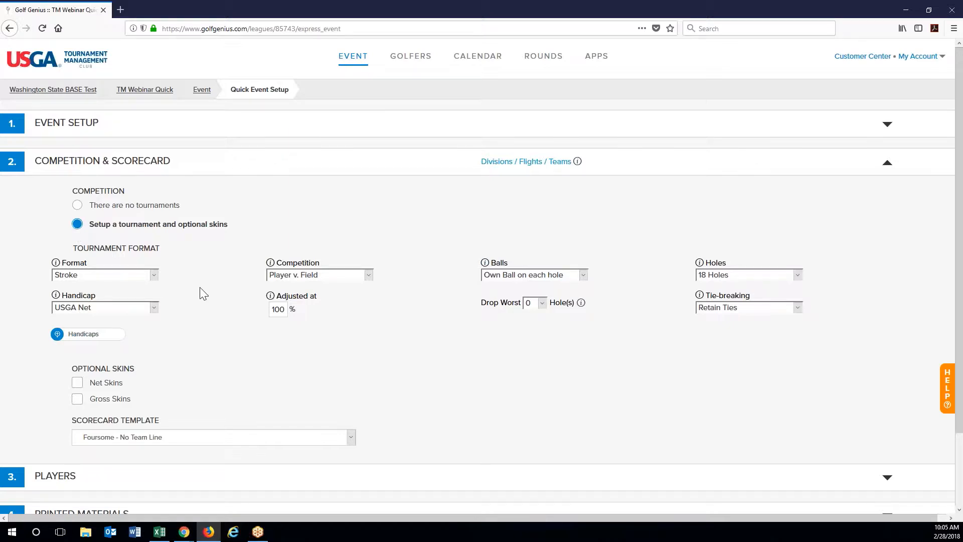
click(113, 276)
click(113, 276)
click(358, 276)
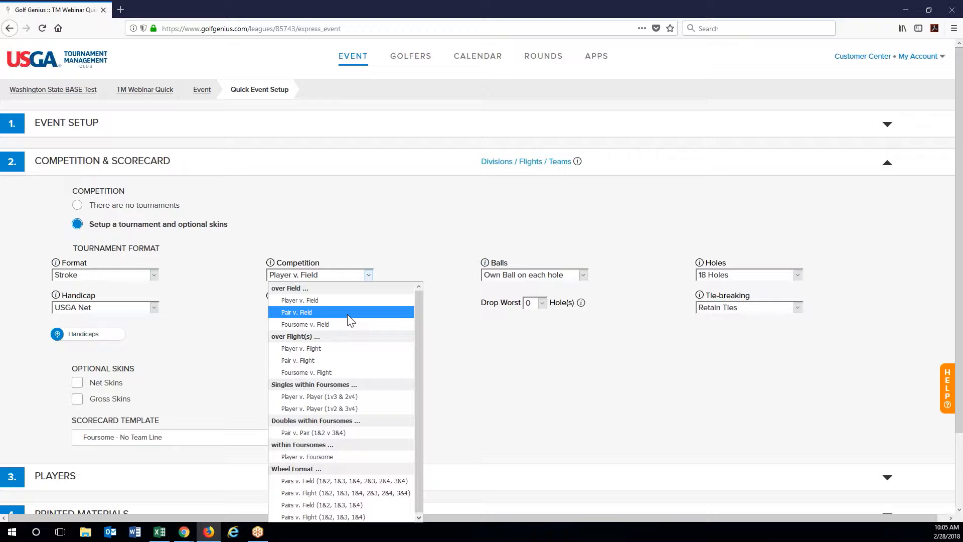
click(334, 312)
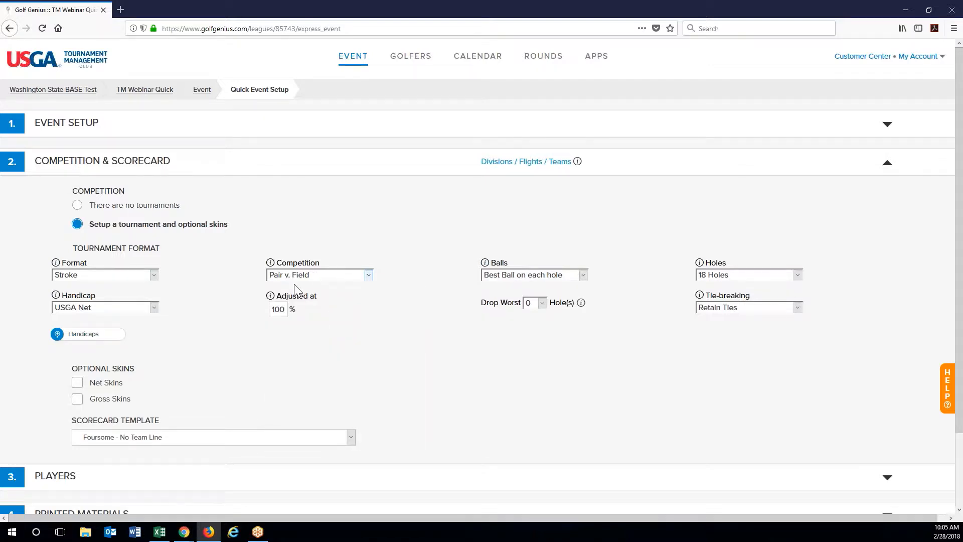
click(546, 276)
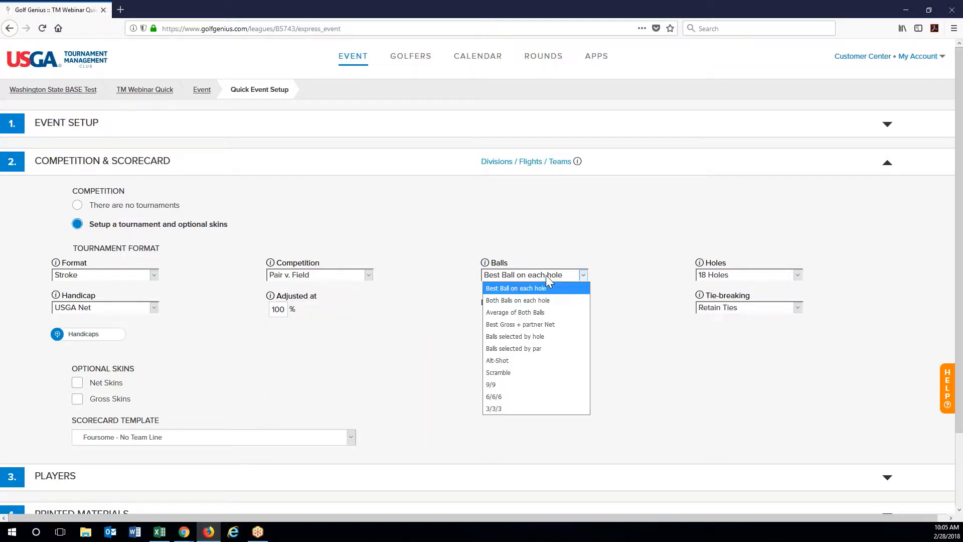
click(511, 370)
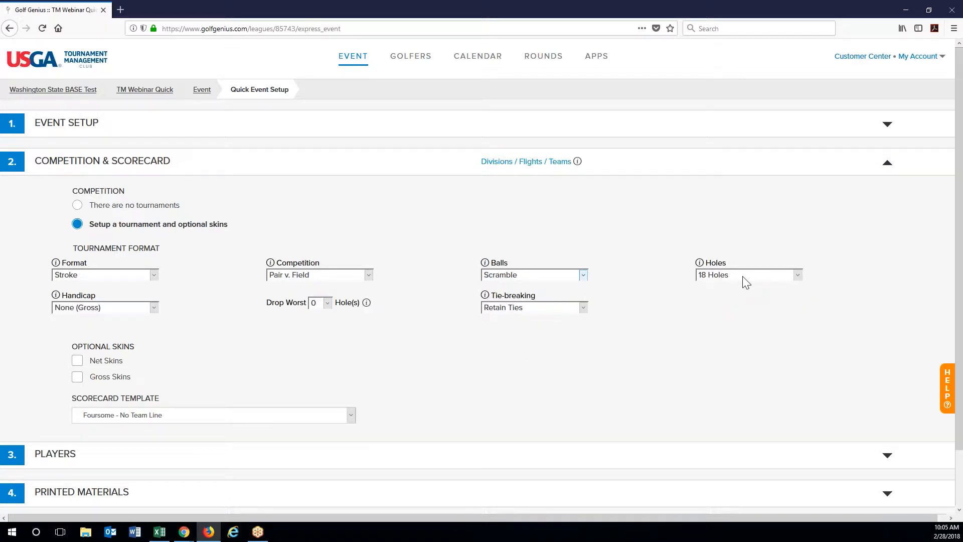
click(143, 312)
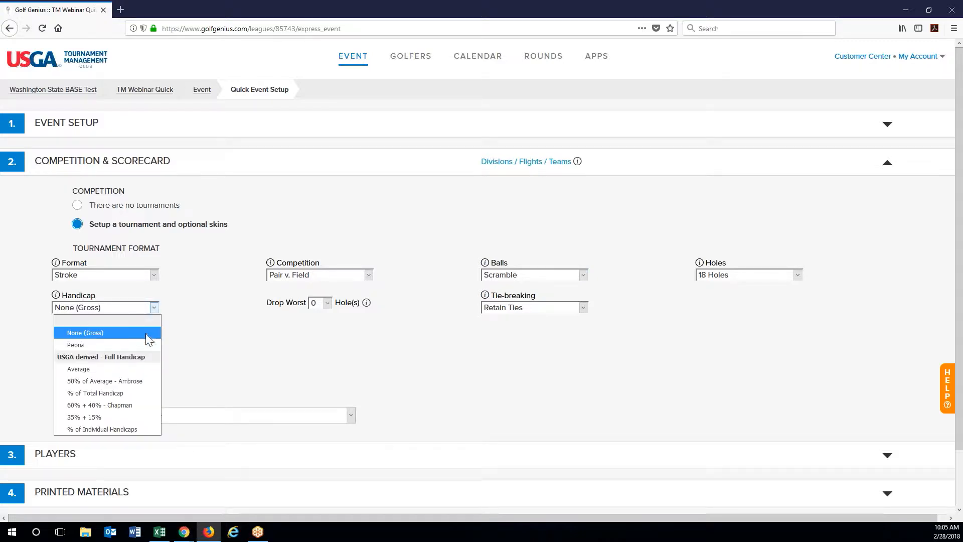
click(103, 416)
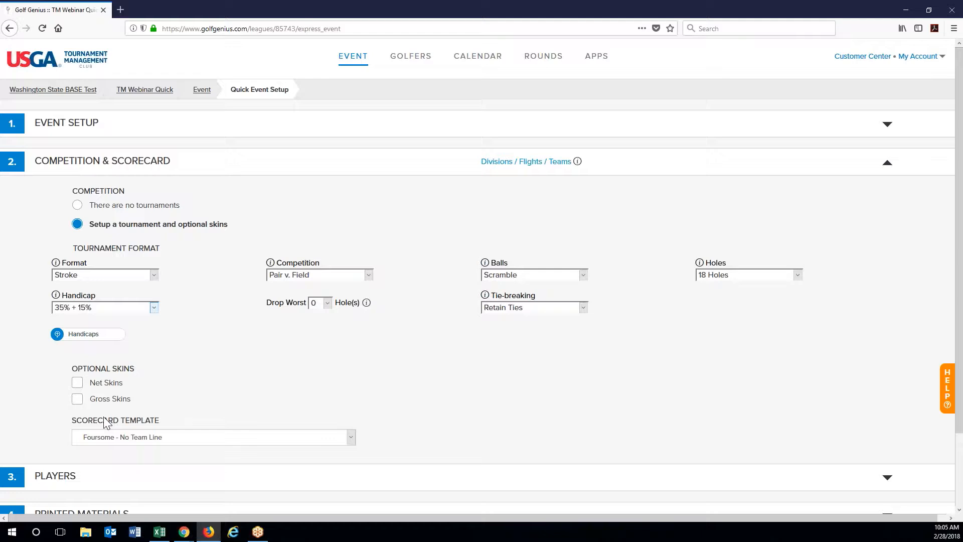
click(72, 337)
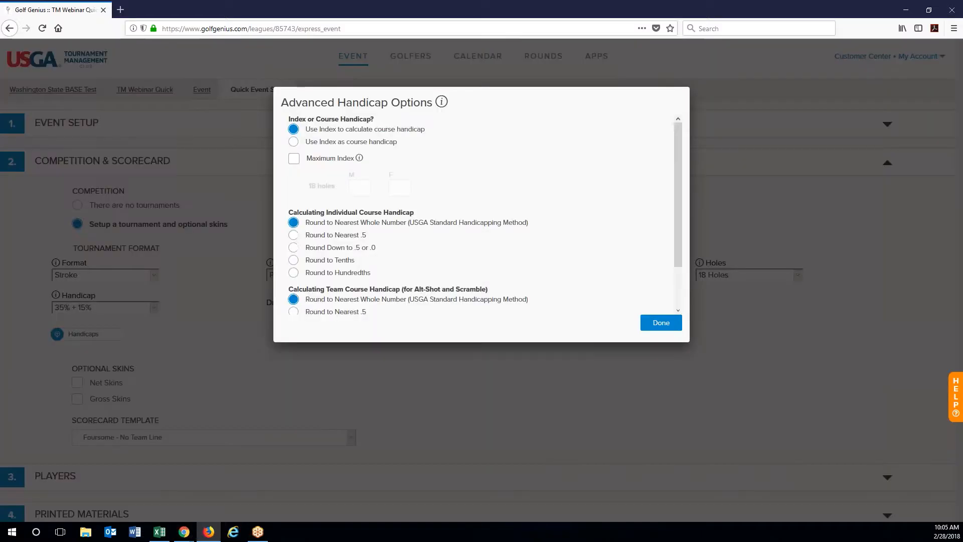
mouse_move(679, 219)
mouse_down()
mouse_move(671, 273)
mouse_move(674, 221)
mouse_up()
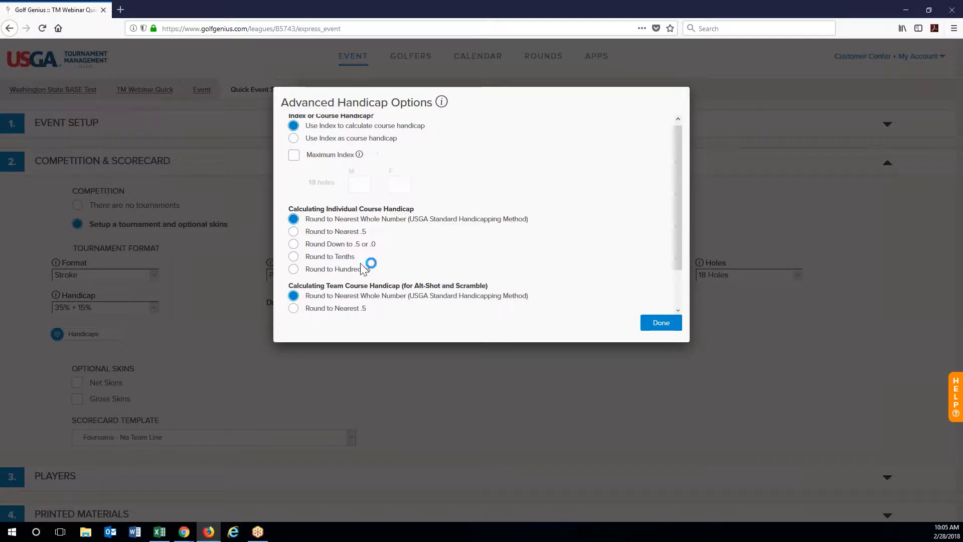
click(667, 327)
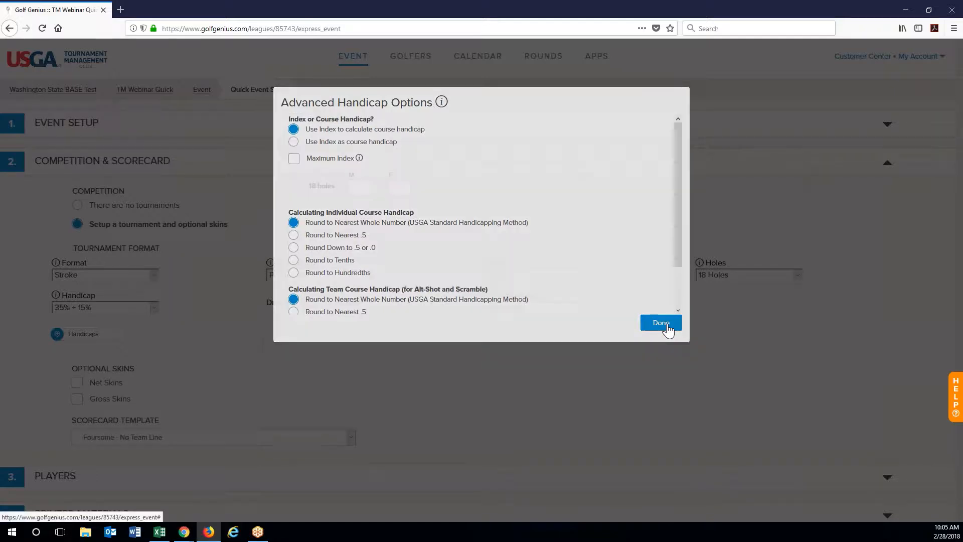
click(546, 281)
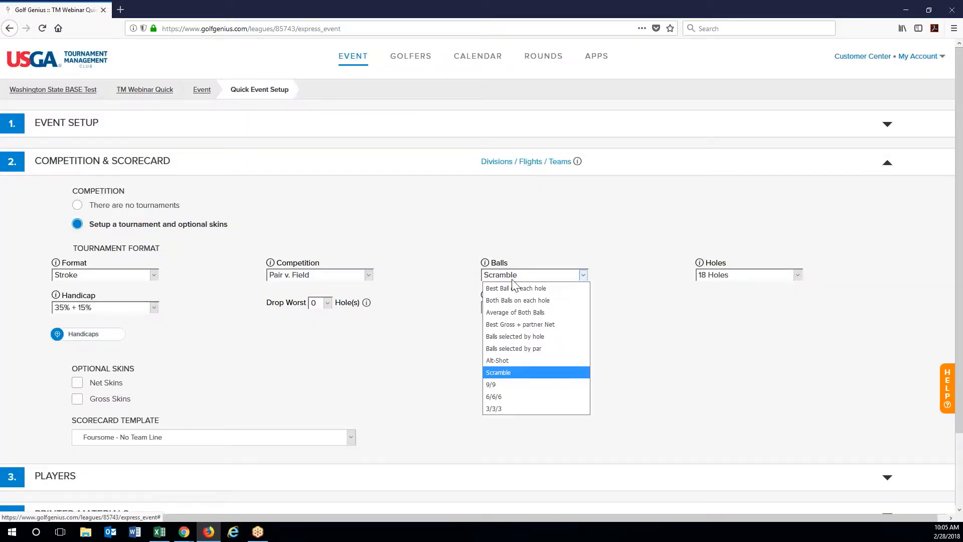
click(534, 289)
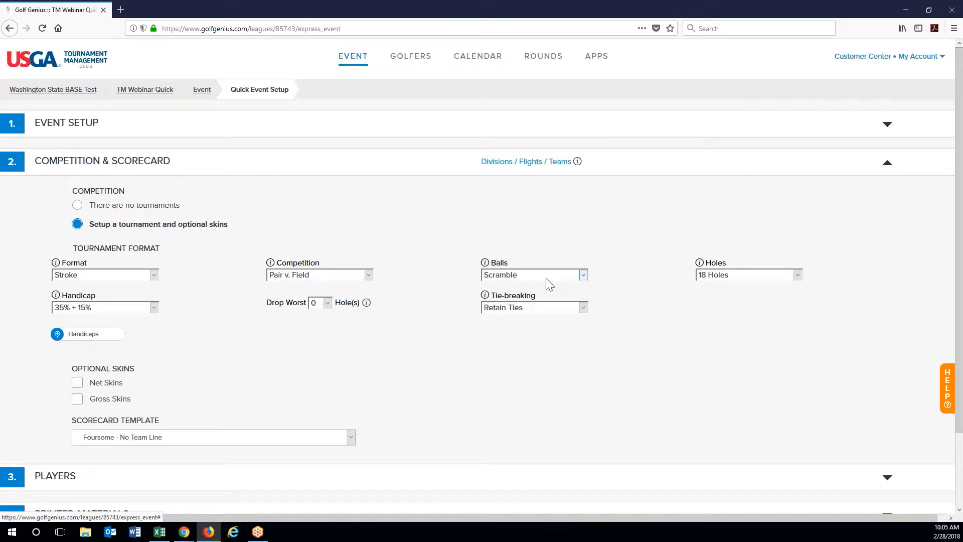
click(98, 345)
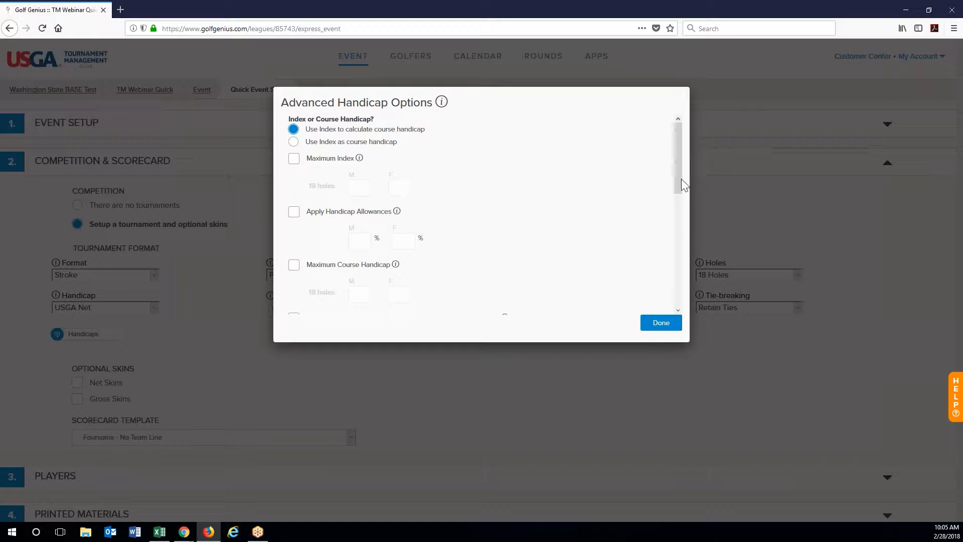
drag(681, 178, 671, 244)
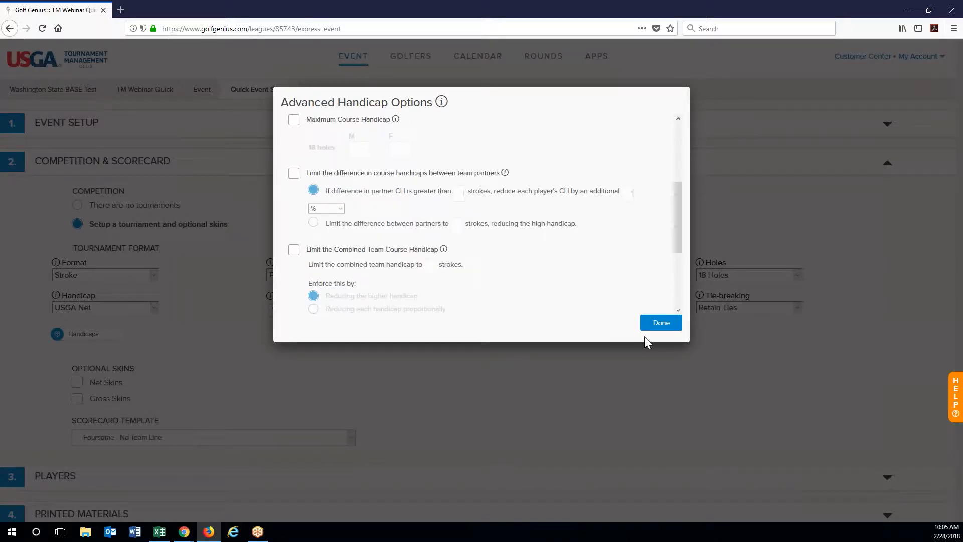
click(657, 327)
click(516, 278)
key(Escape)
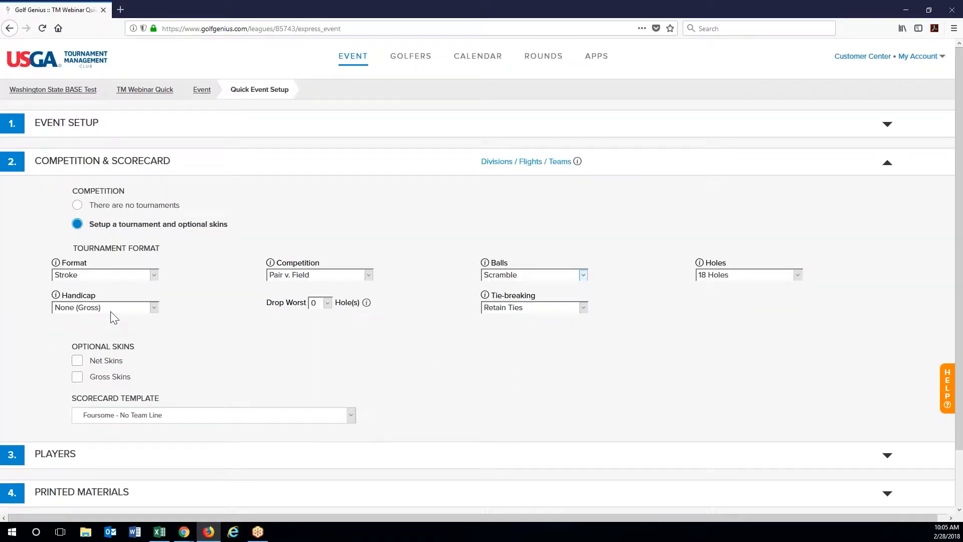
click(141, 308)
click(106, 416)
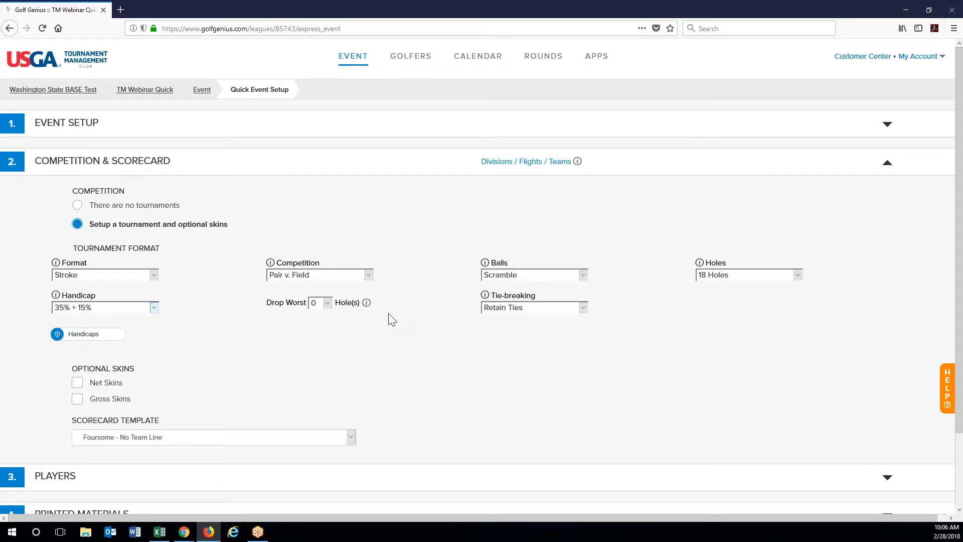
Step: Add Net Skins and Gross Skins with a $10 entry fee each
scroll(537, 314, down, 2)
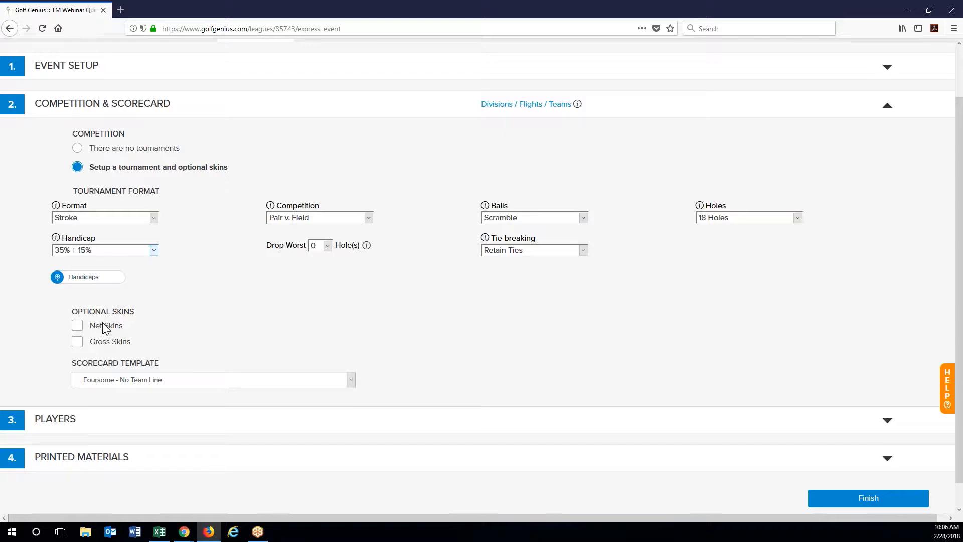
click(77, 325)
click(78, 346)
click(291, 325)
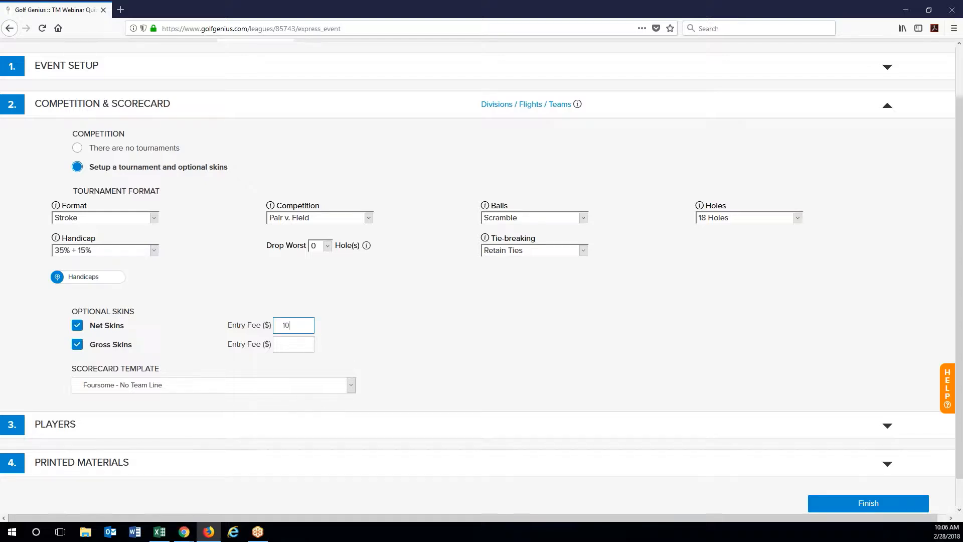
click(300, 343)
click(357, 339)
Step: Use the Pairs - Team Score scorecard template
click(185, 386)
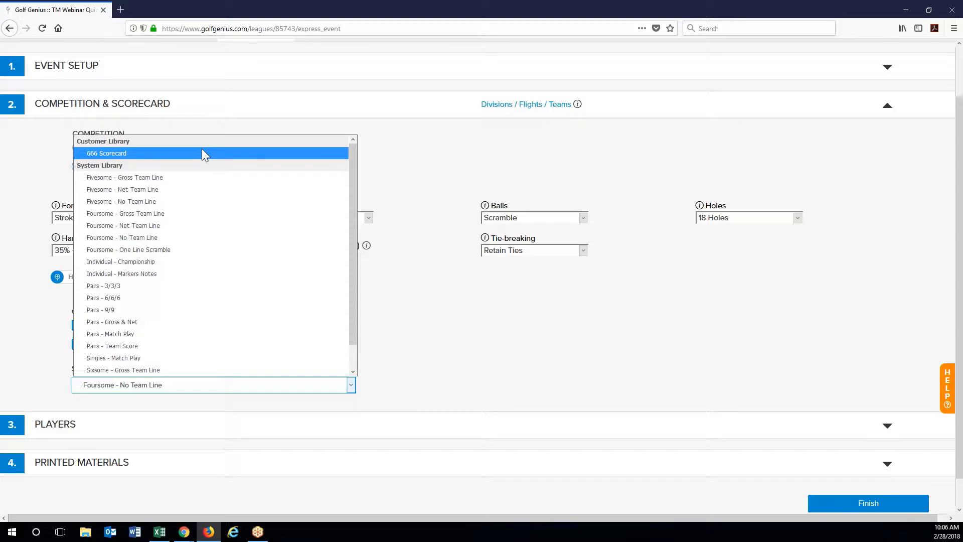
click(145, 346)
scroll(523, 367, down, 1)
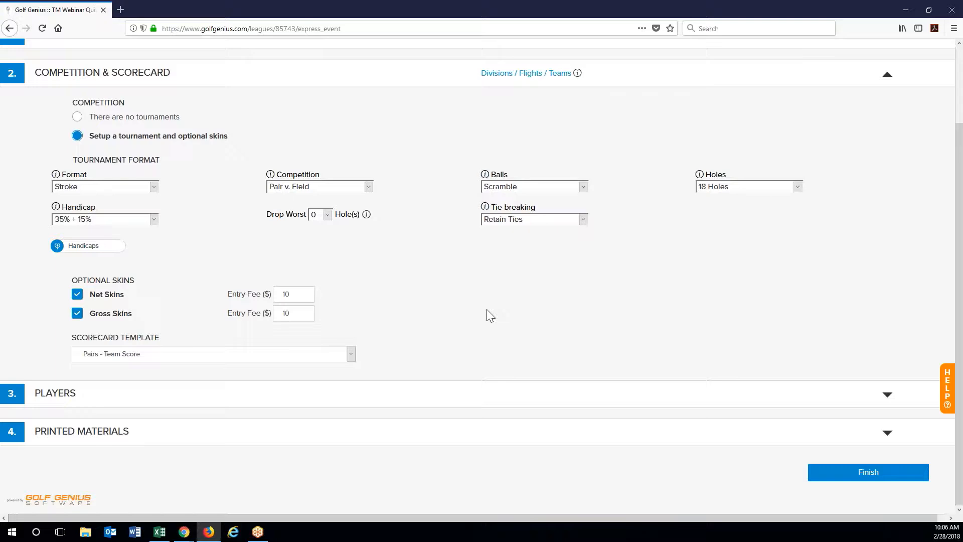
Step: Open the Players tee sheet and choose the Select from Master Roster mode
click(55, 401)
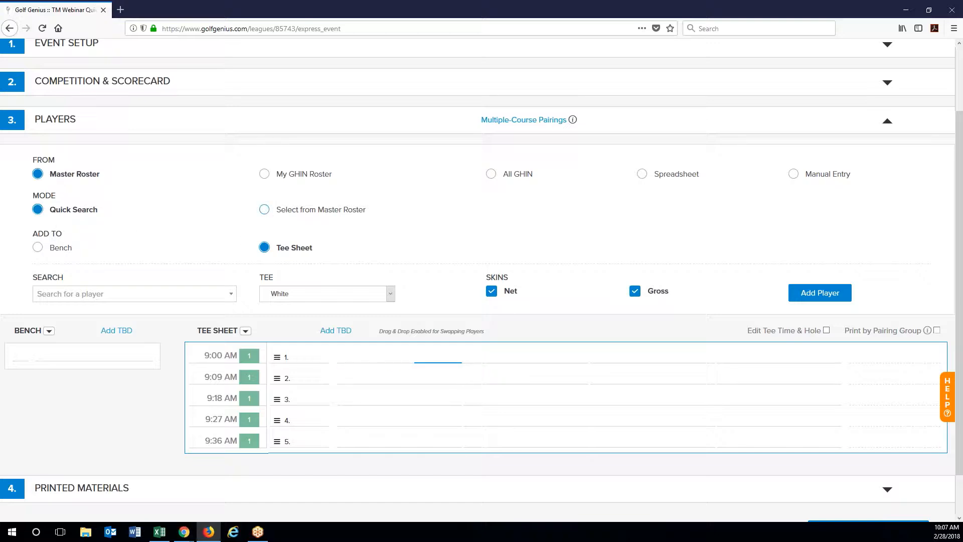
click(264, 209)
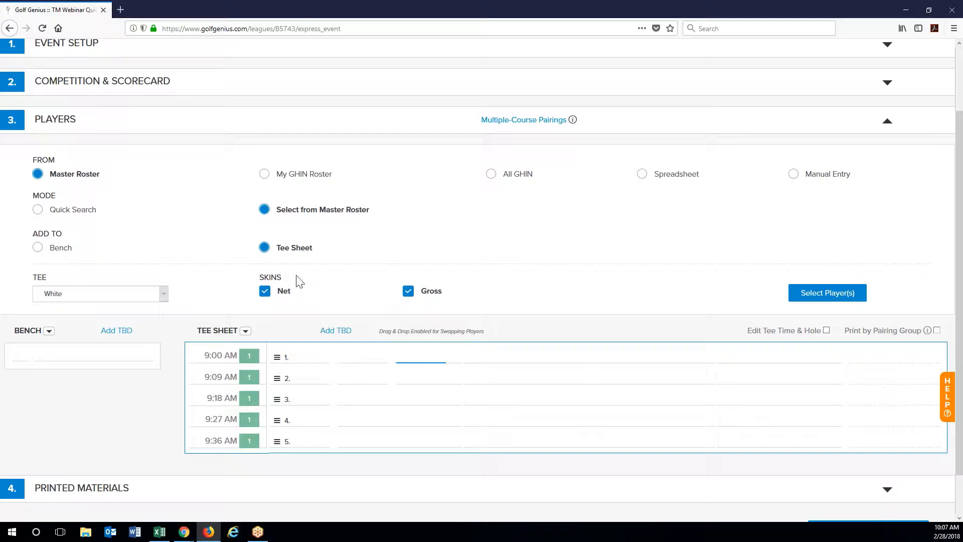
Step: Send new players to the Bench on White tees, with gross skins left off
click(37, 247)
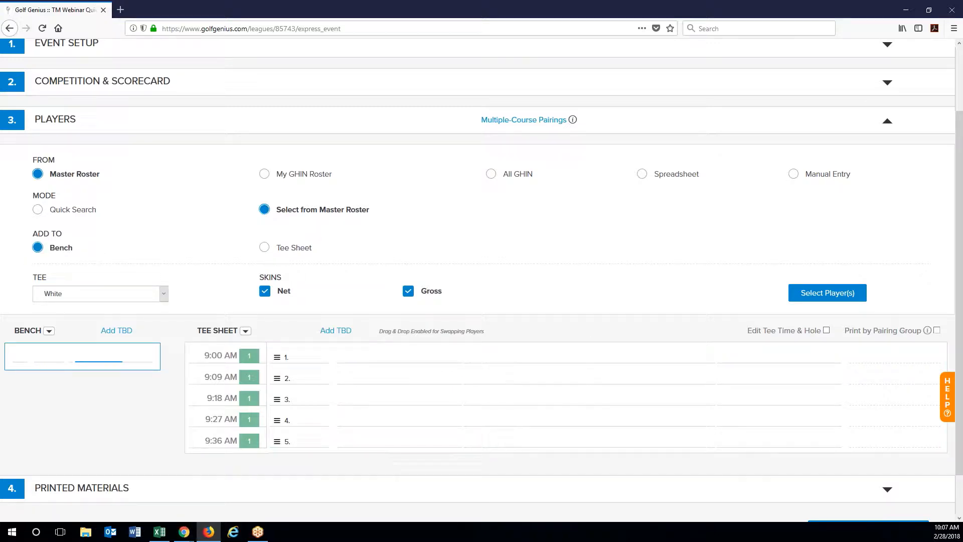
click(156, 297)
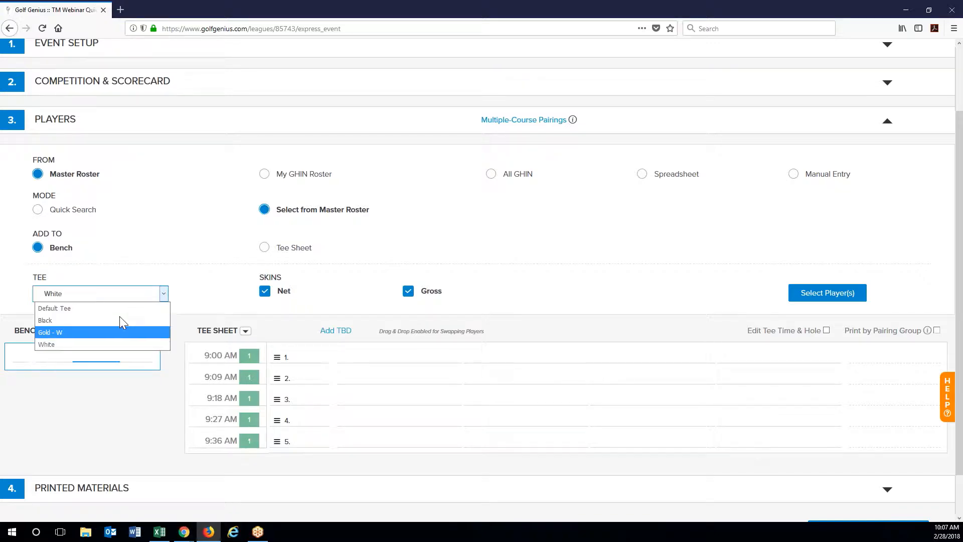
click(105, 345)
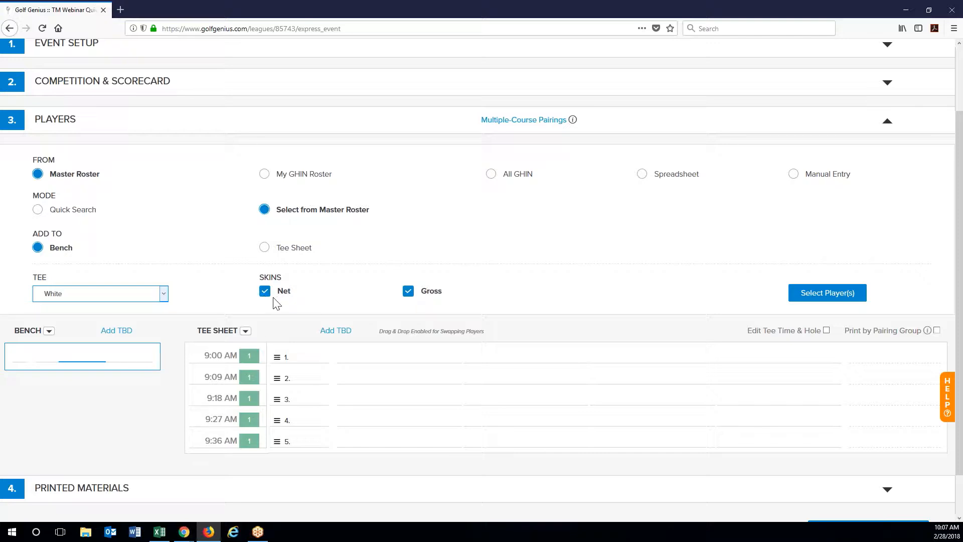
click(408, 291)
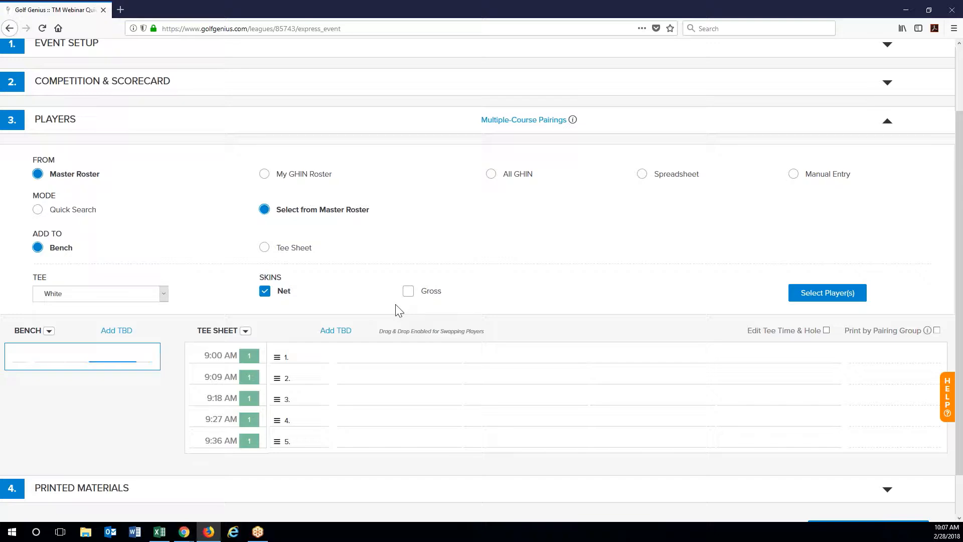
Step: Import three roster golfers (22.9, 15.3 and 11.6 indexes) onto the bench
click(837, 297)
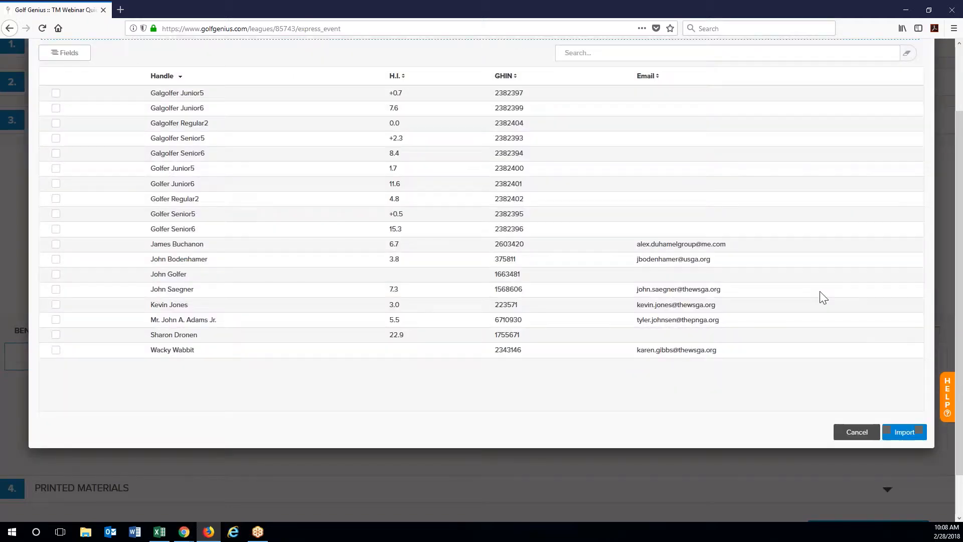
click(55, 334)
click(56, 230)
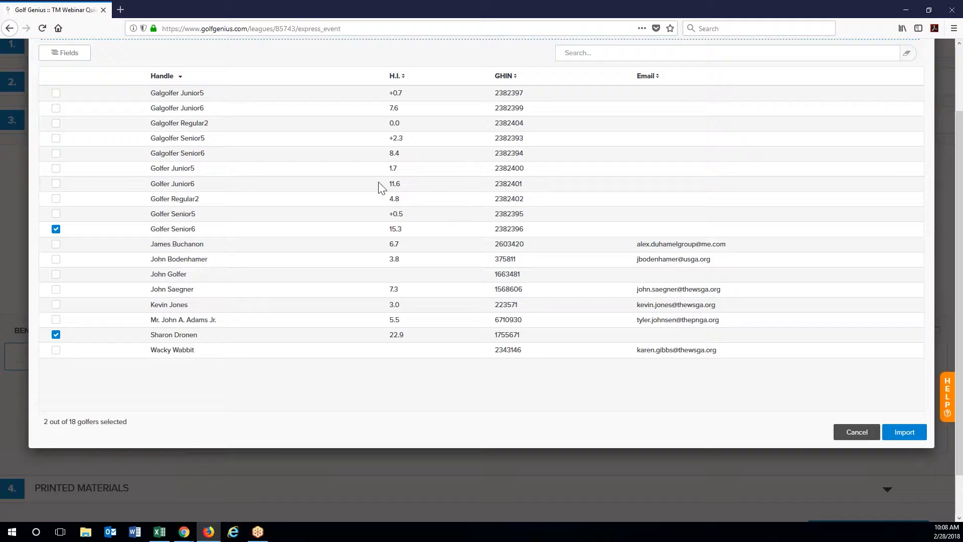
click(55, 184)
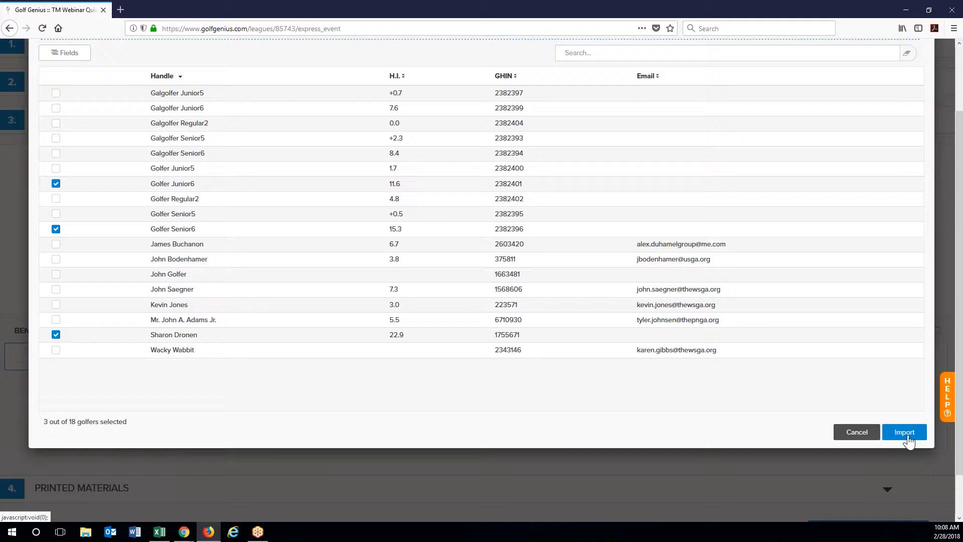
click(905, 432)
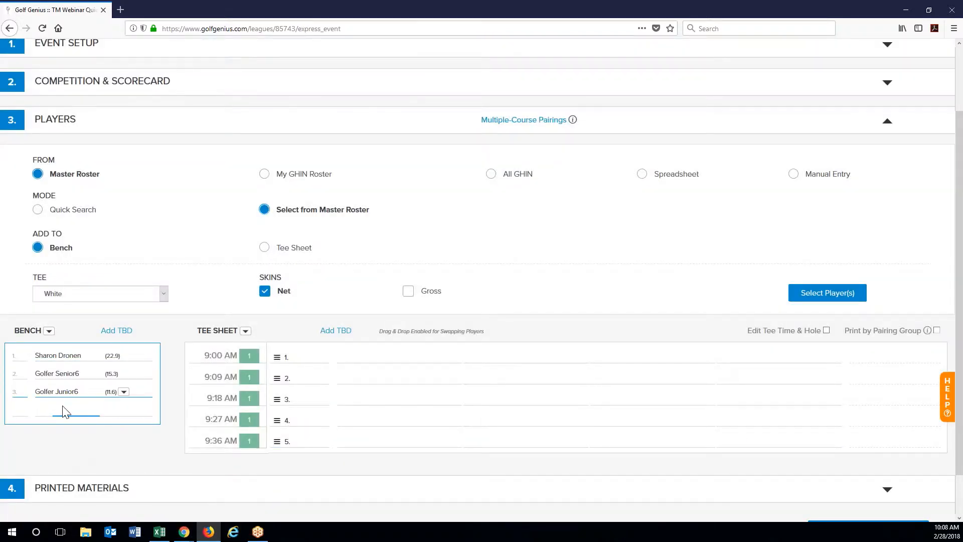
Step: Place the benched golfers at 9:00, 9:27 and 9:36 AM, then set Add To to Tee Sheet
drag(68, 360, 416, 362)
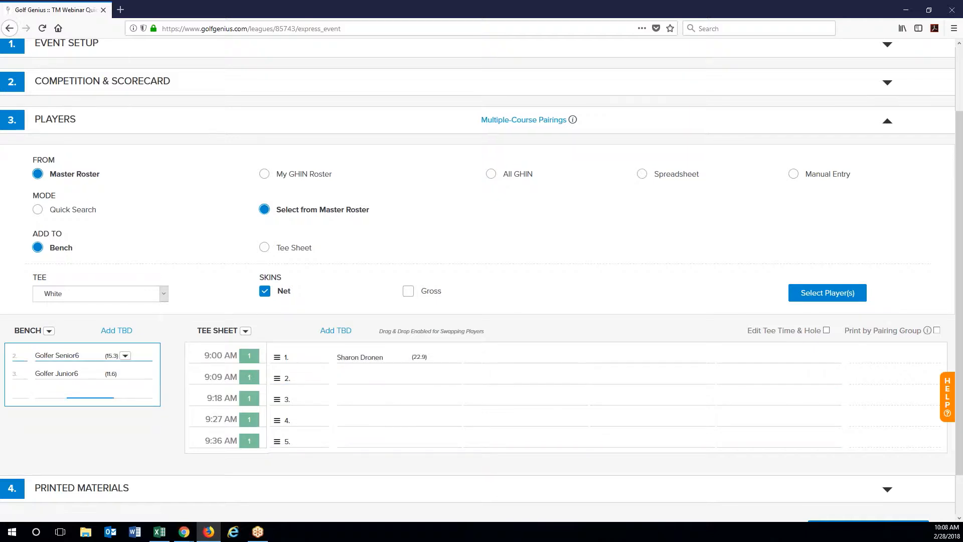
drag(64, 361, 522, 420)
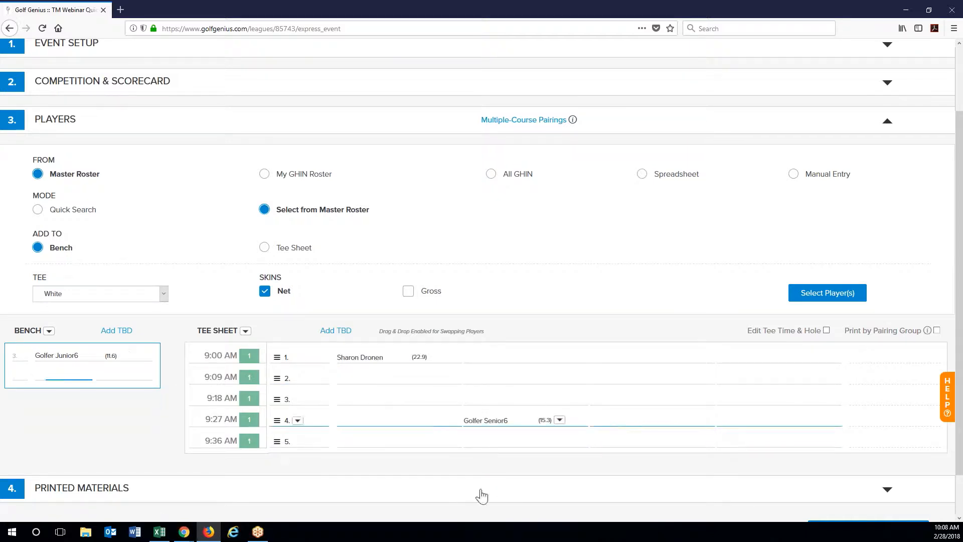
drag(56, 355, 661, 447)
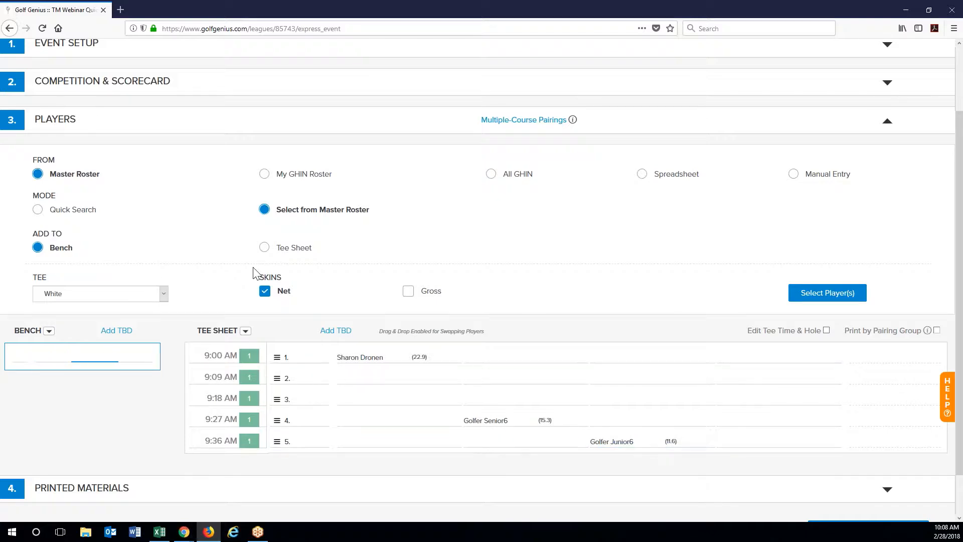
click(265, 248)
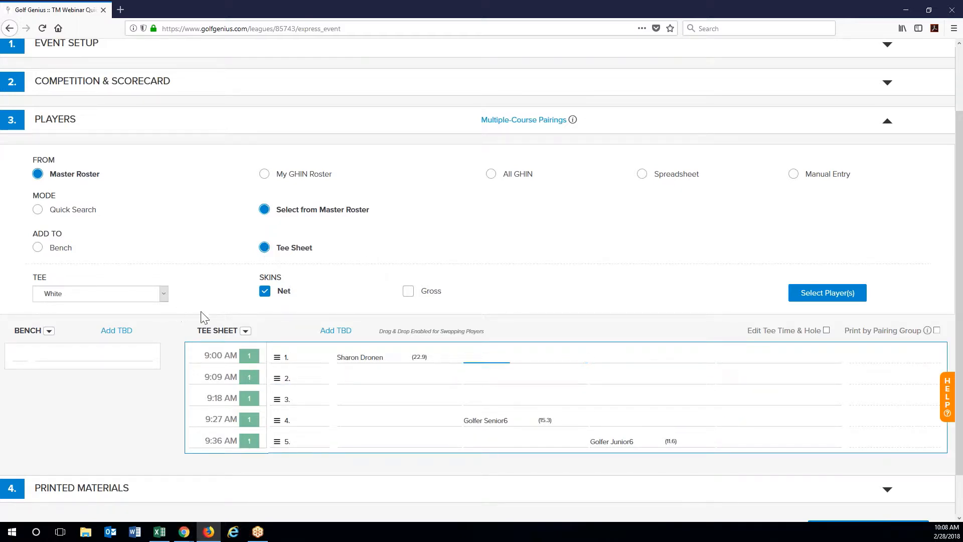
Step: Import nine roster golfers onto the tee sheet, entered in both net and gross skins
click(408, 291)
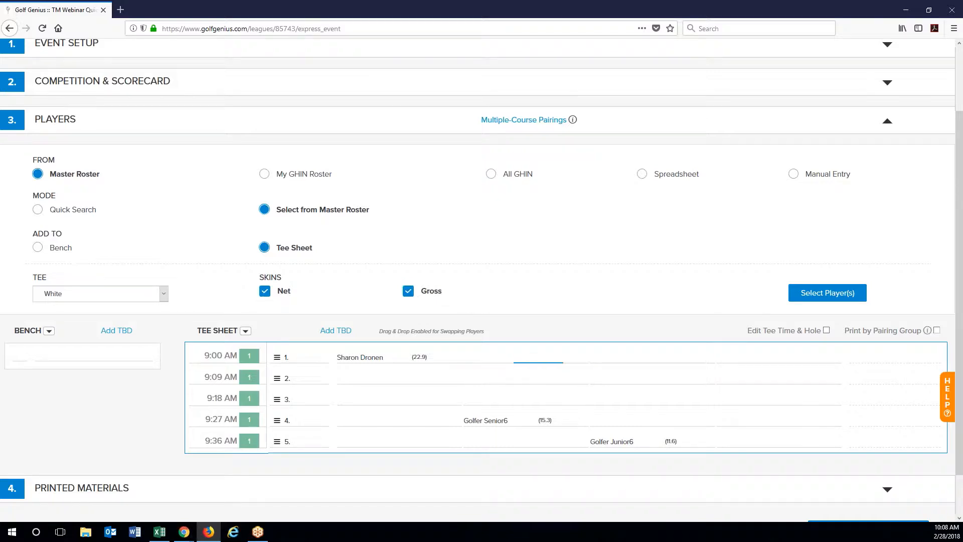
click(809, 296)
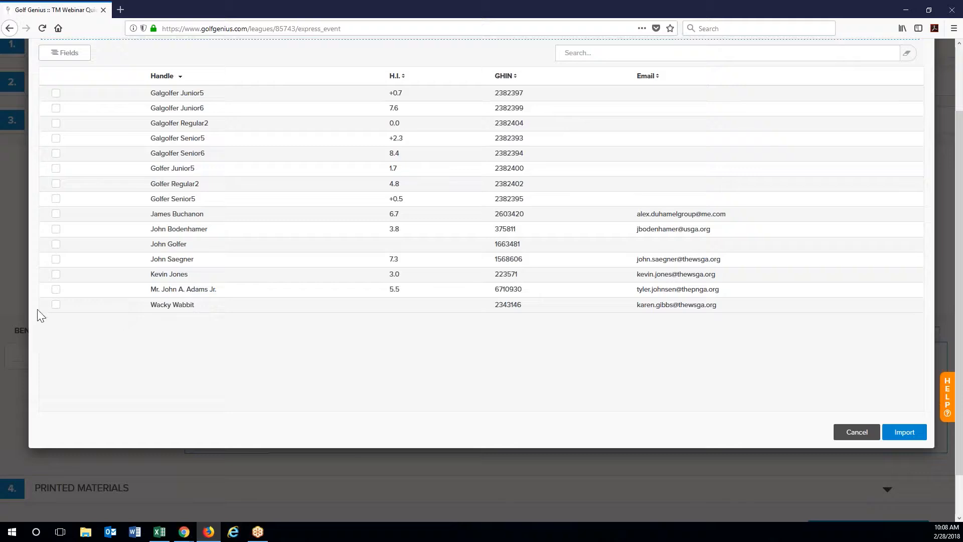
click(56, 289)
click(56, 274)
click(56, 258)
click(56, 229)
click(56, 213)
click(56, 198)
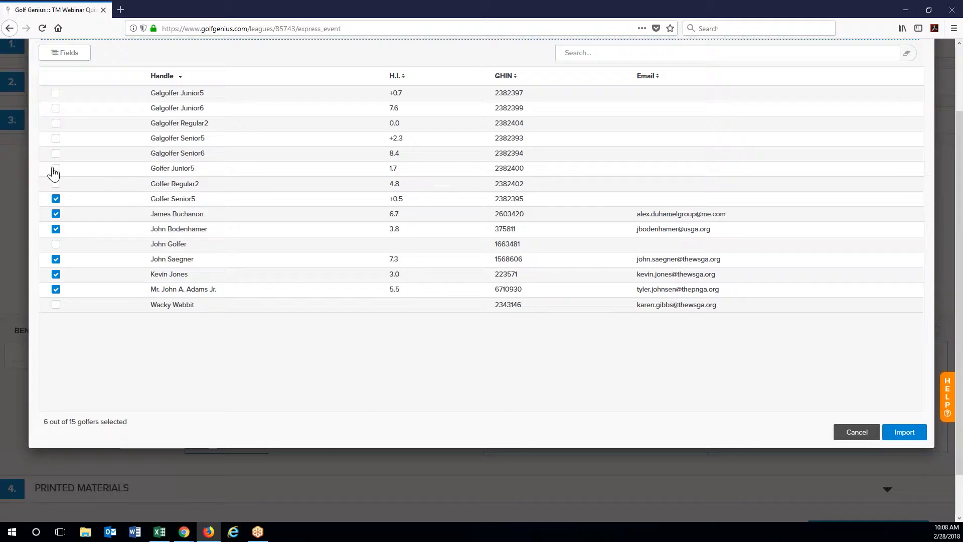
click(56, 168)
click(55, 153)
click(56, 138)
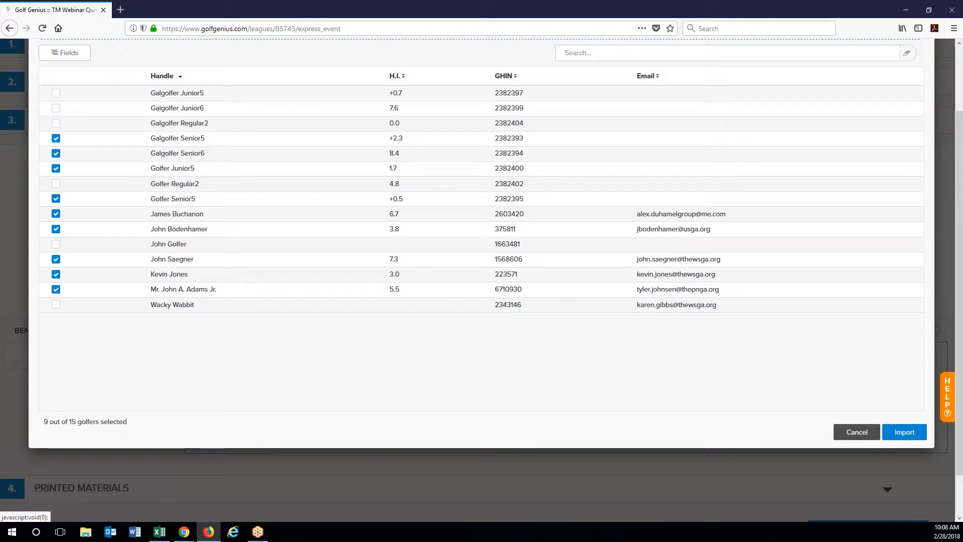
click(904, 431)
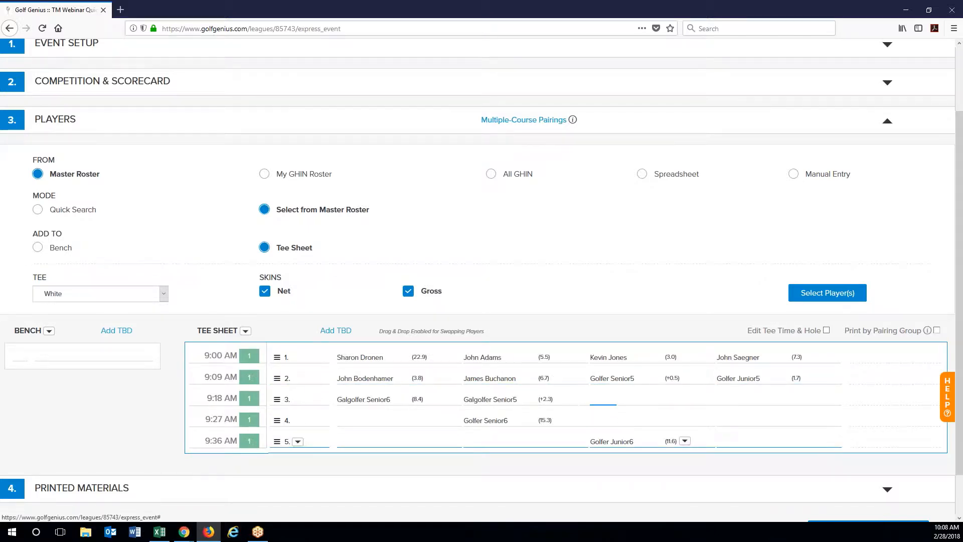
Step: Import the remaining six roster golfers onto the tee sheet with no skins entries
click(264, 291)
click(408, 291)
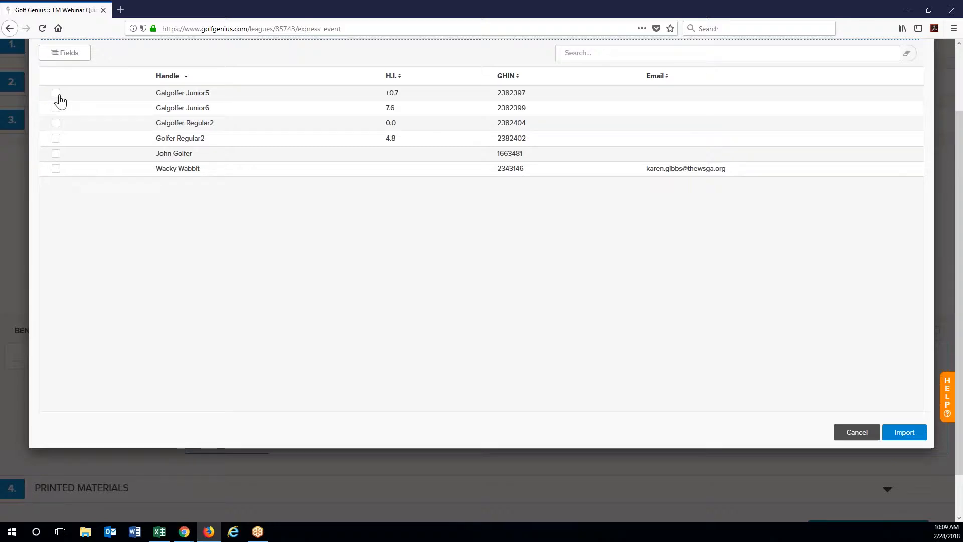
click(55, 108)
click(56, 93)
click(55, 122)
click(56, 138)
click(56, 153)
click(55, 168)
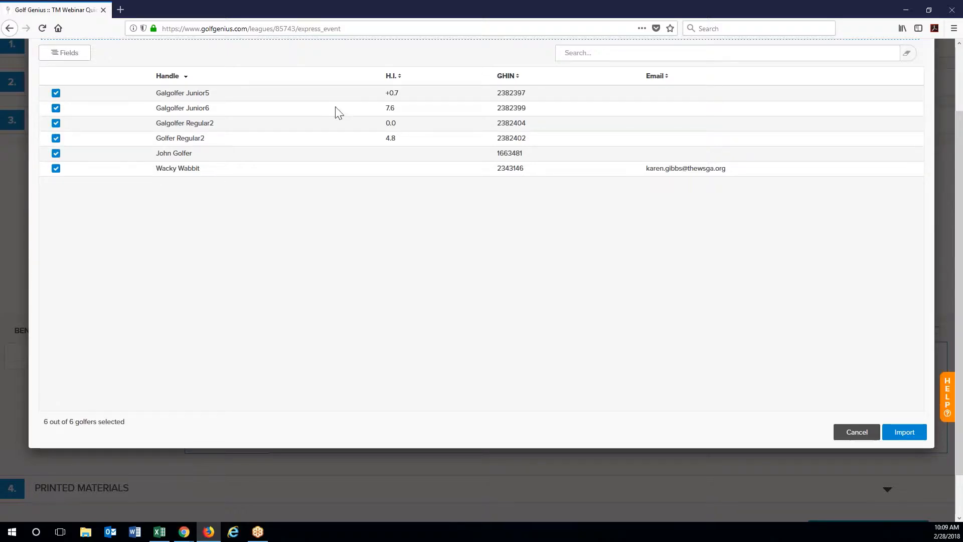
scroll(505, 319, up, 2)
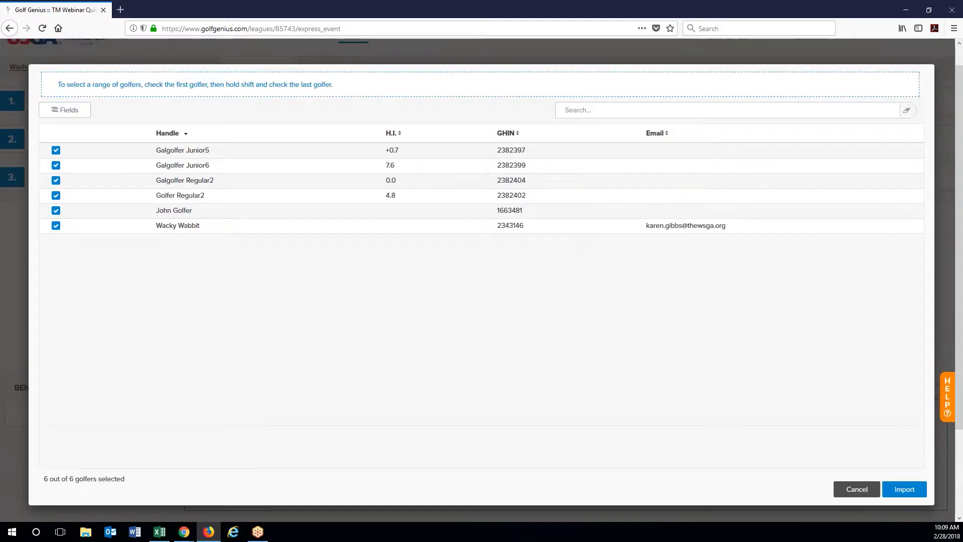
click(913, 489)
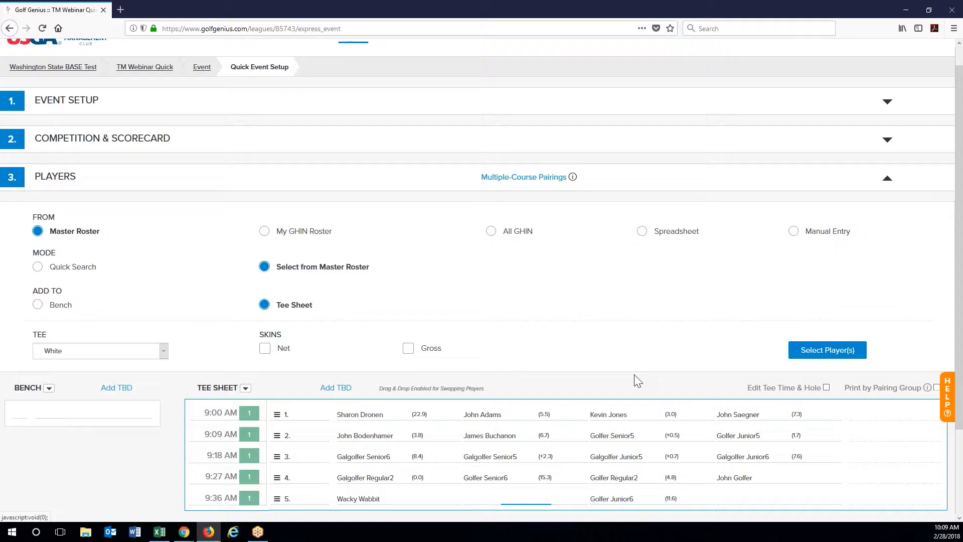
scroll(634, 375, down, 1)
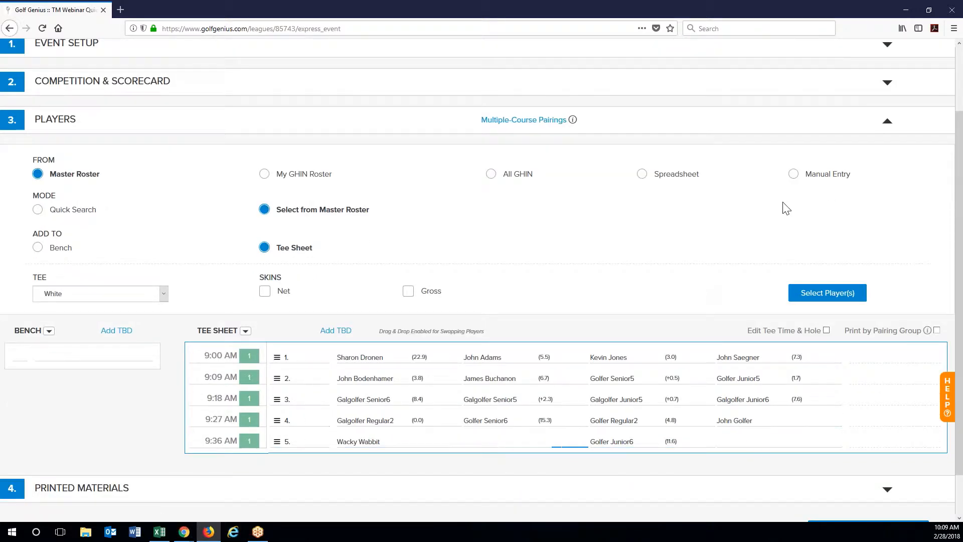
Step: Manually add a 5.0-index golfer, entered in gross skins, to the tee sheet
click(793, 174)
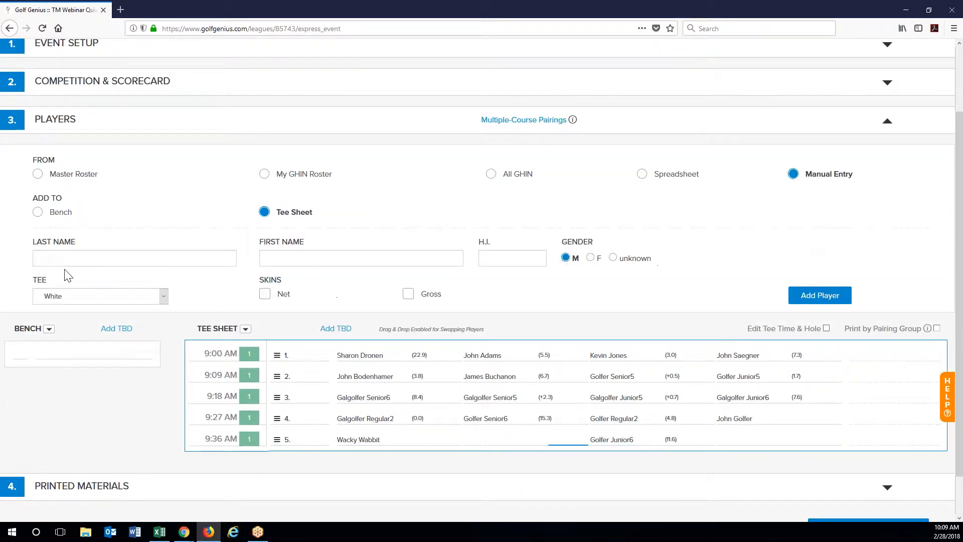
click(126, 258)
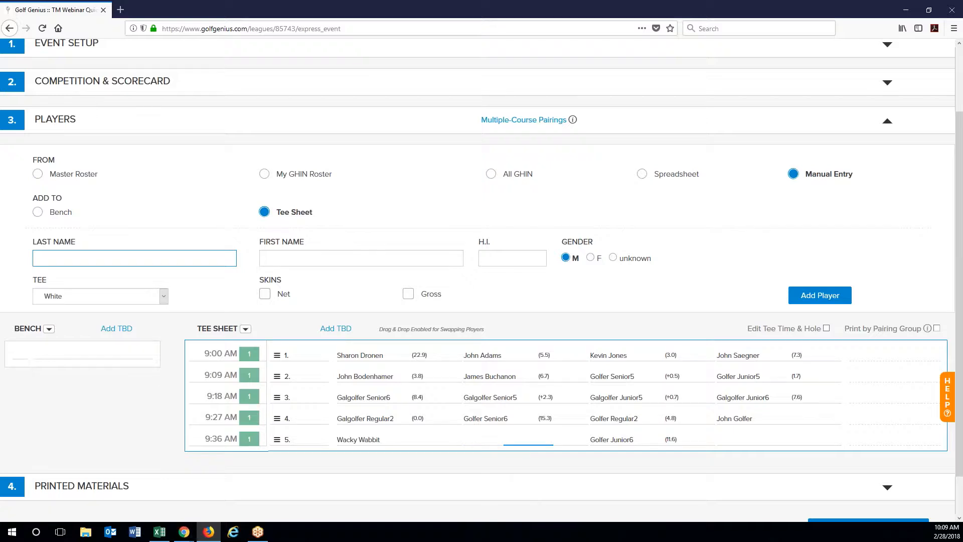
key(Tab)
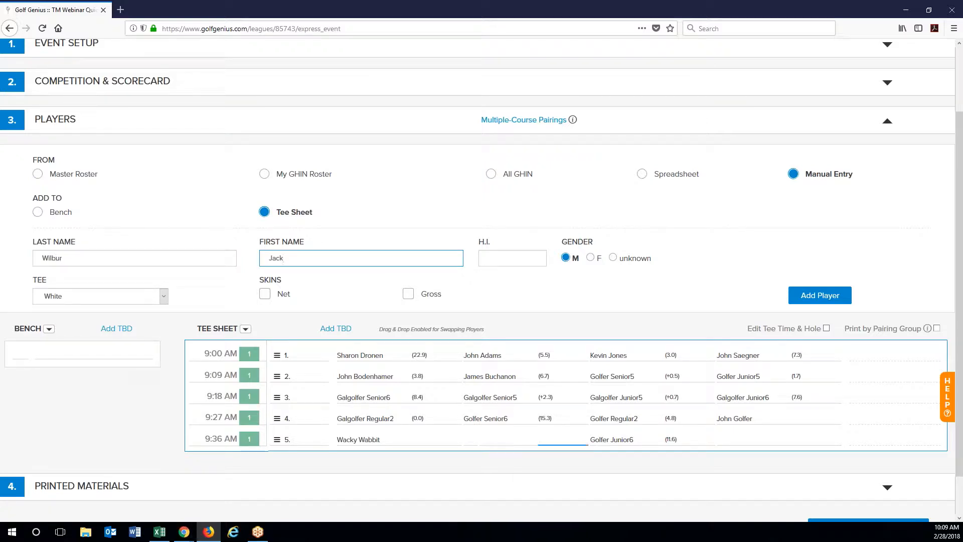
key(Tab)
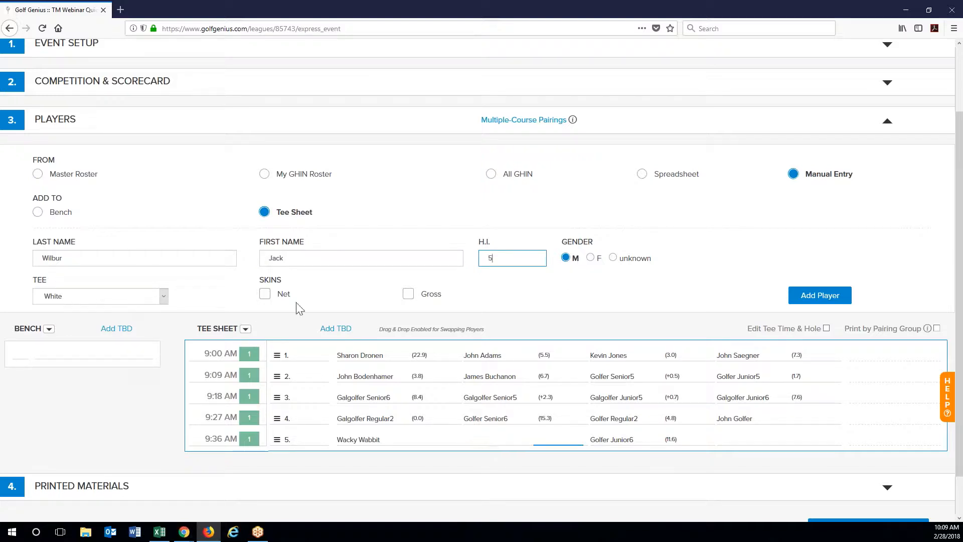
click(408, 294)
click(837, 296)
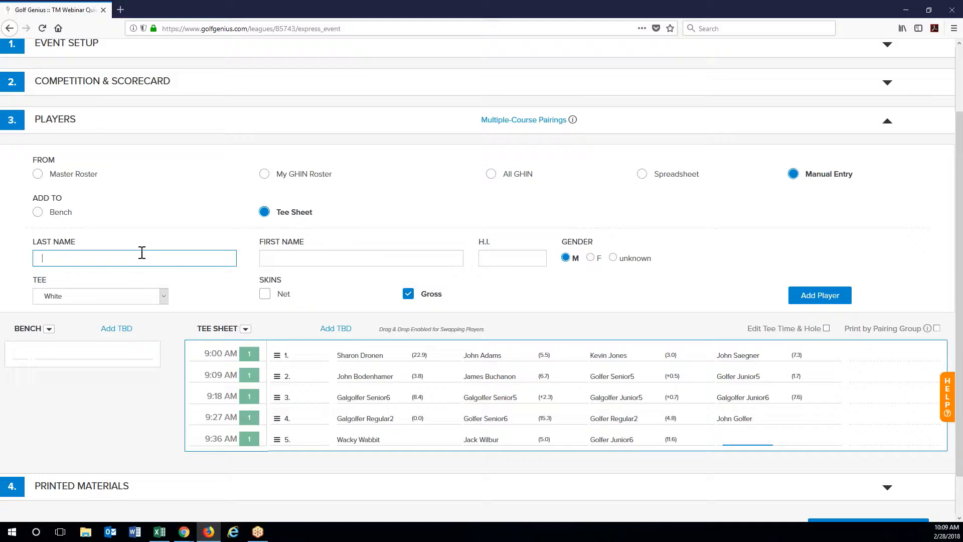
Step: Manually add an 18.0-index golfer in net skins only, then swap the 22.9 golfer into 9:09
text(Westwood)
key(Tab)
text(C)
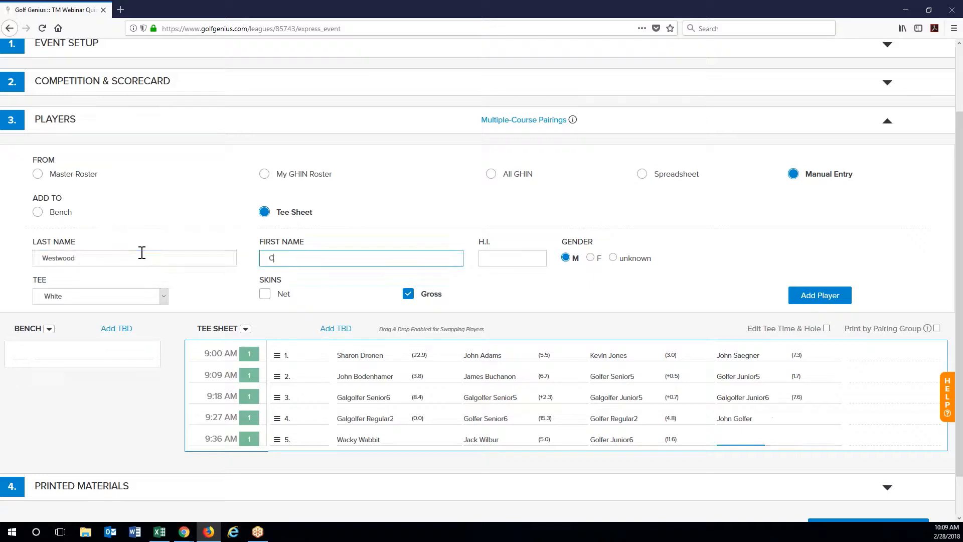
click(490, 265)
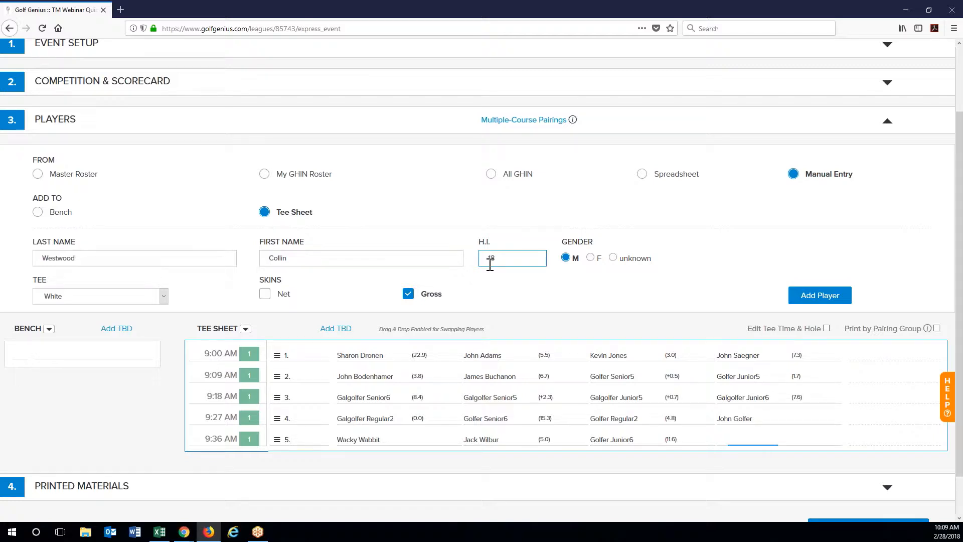
click(264, 294)
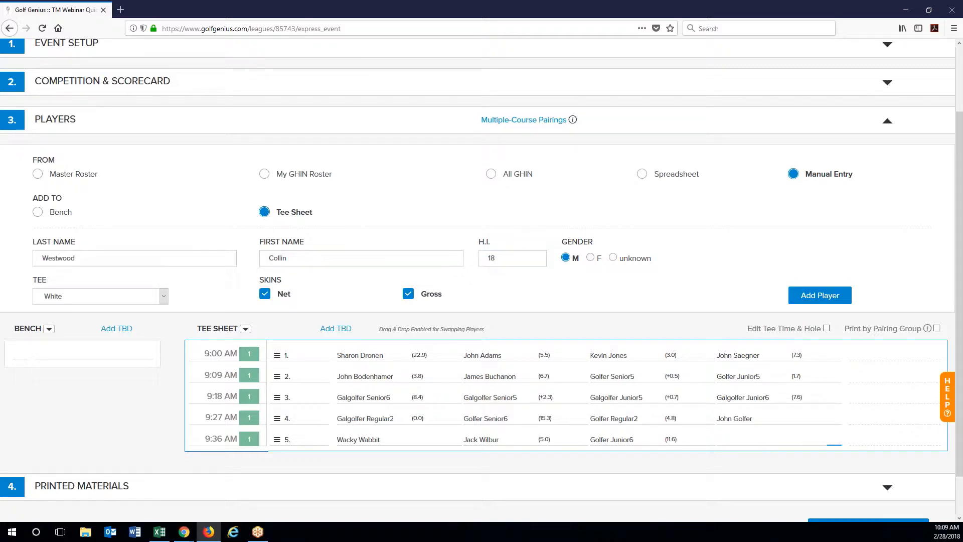
click(413, 298)
click(825, 297)
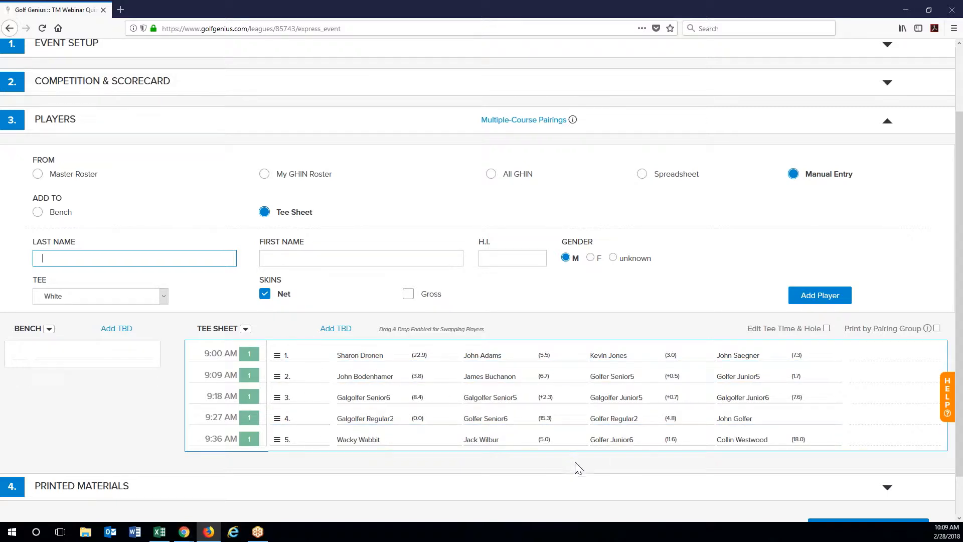
drag(394, 358, 498, 379)
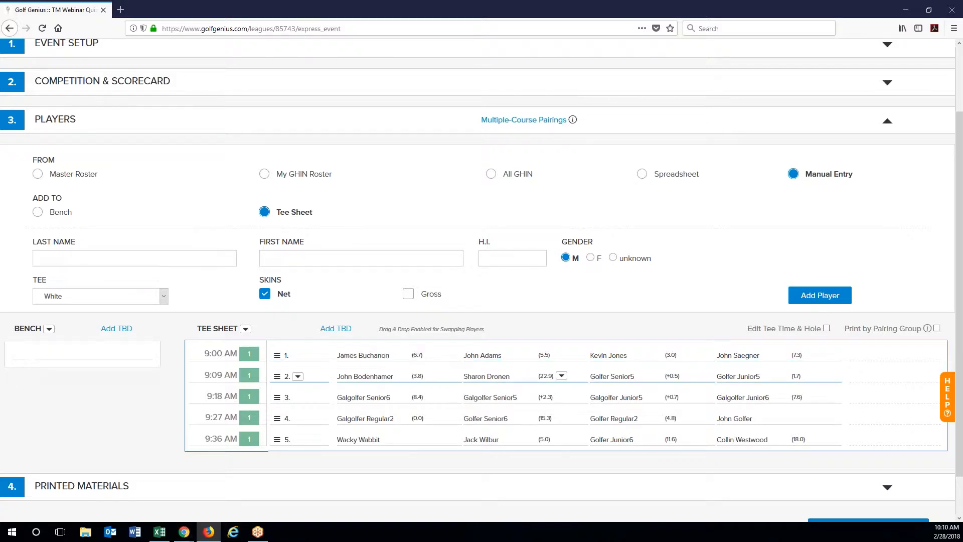
Step: Drag the 9:00 row onto 9:09 to swap the foursomes, then inspect the 9:00 row's options menu
drag(280, 357, 279, 377)
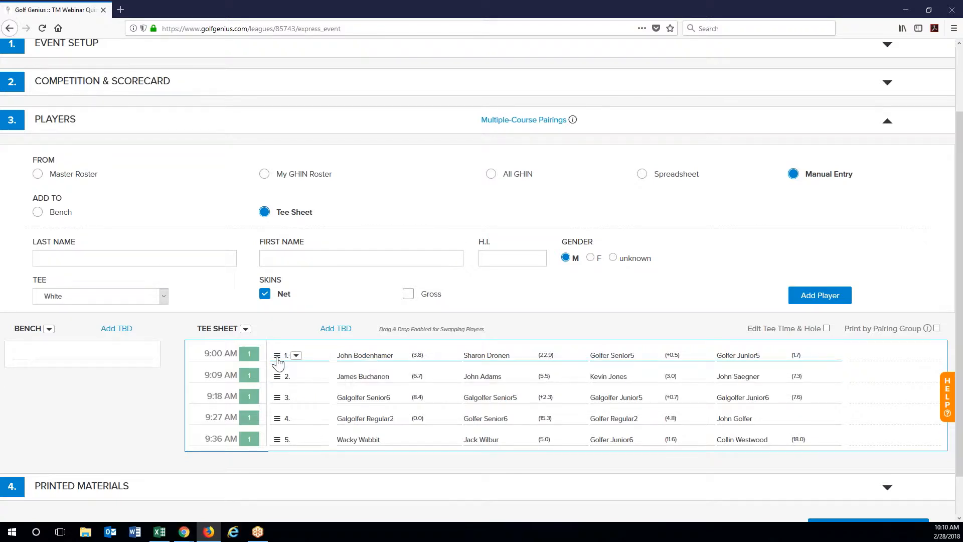
click(297, 356)
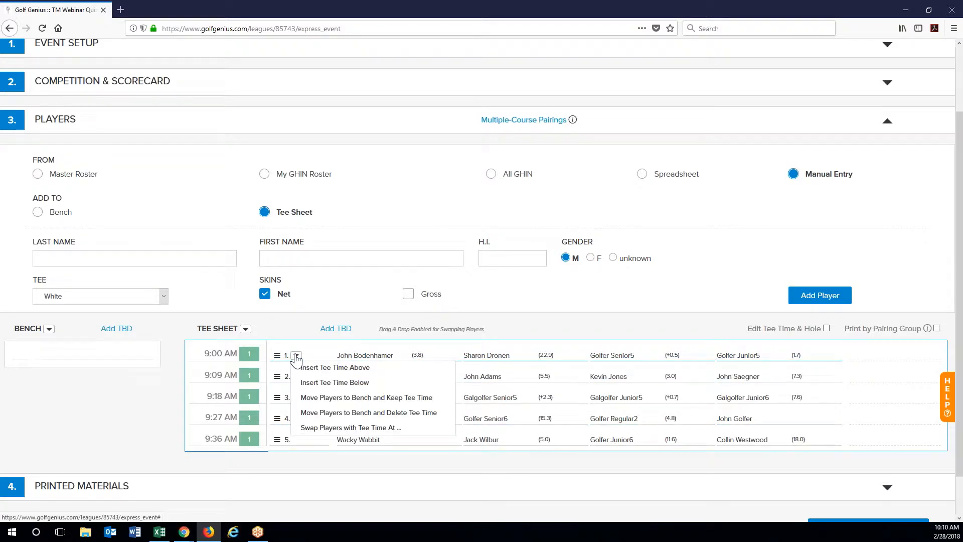
click(295, 359)
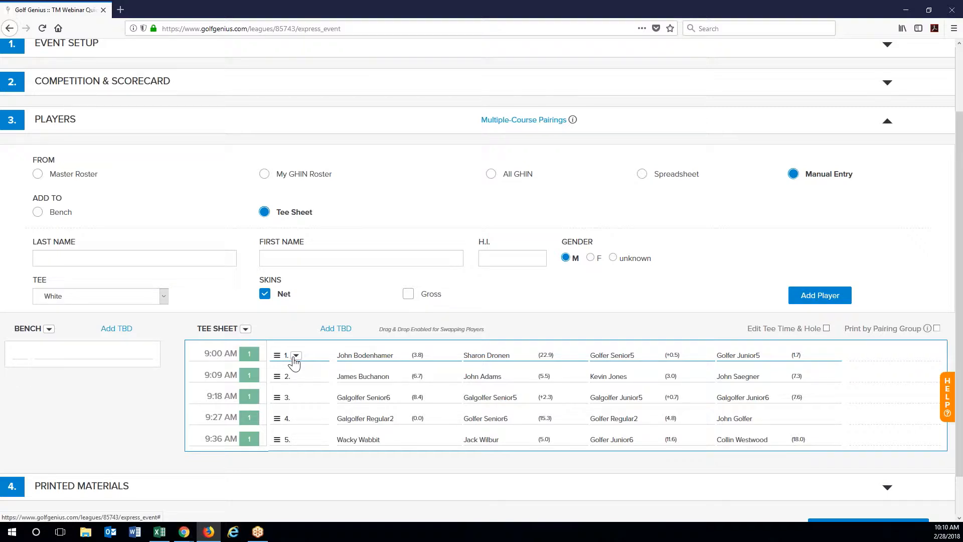
click(295, 358)
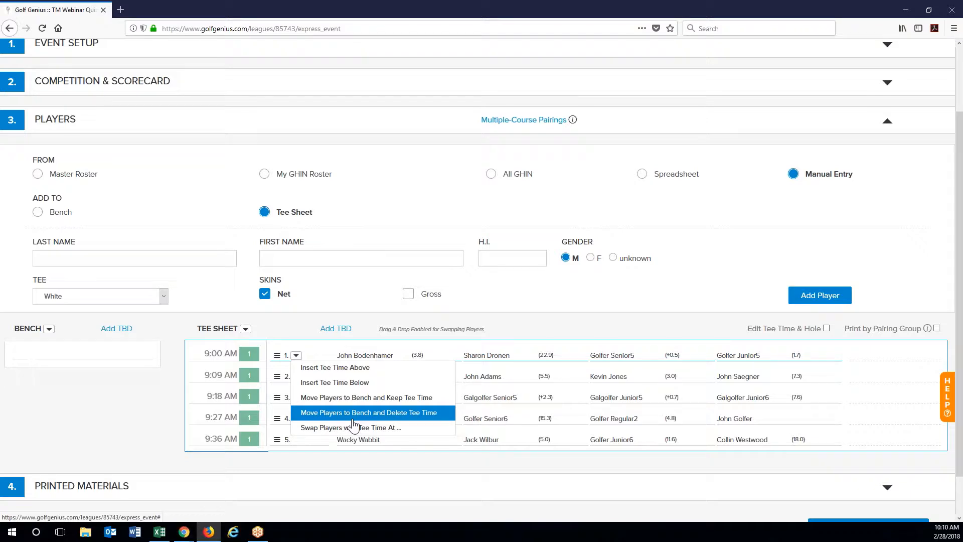
click(520, 319)
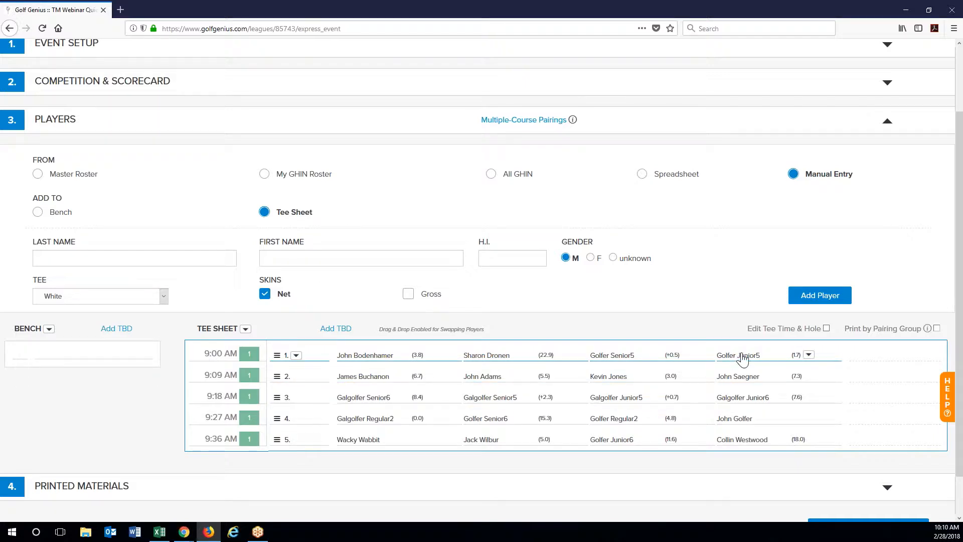
click(296, 356)
Step: Add a new 9:09 tee time and move two 9:00 golfers into it
click(334, 382)
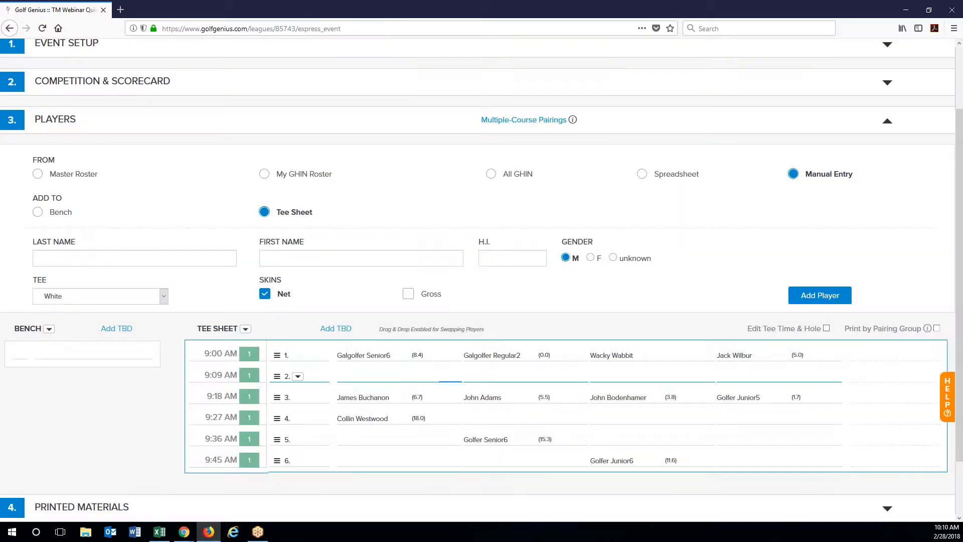
drag(638, 361, 393, 381)
drag(756, 361, 501, 377)
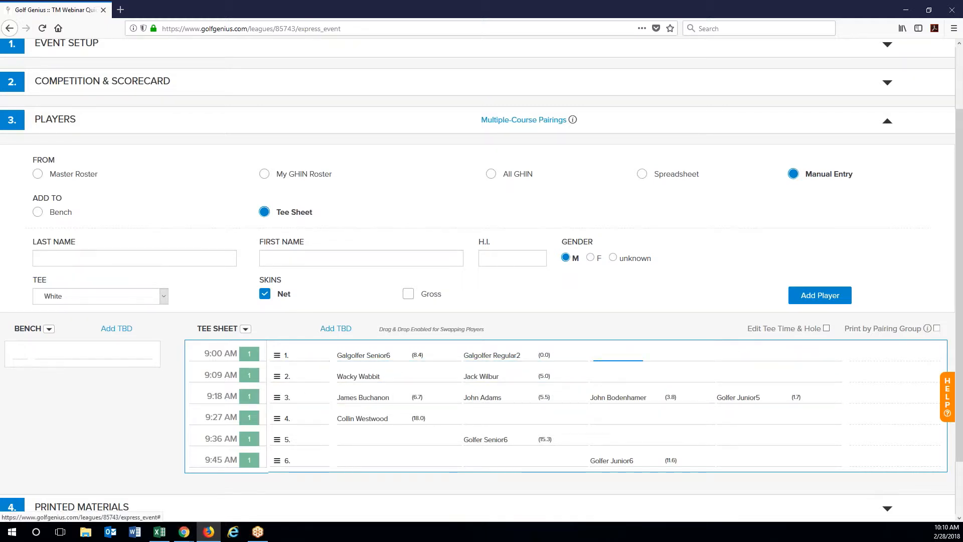
Step: Move the 9:36 player into the 9:27 group and the 9:45 player into the 9:36 group
drag(490, 441, 489, 418)
drag(634, 470, 388, 441)
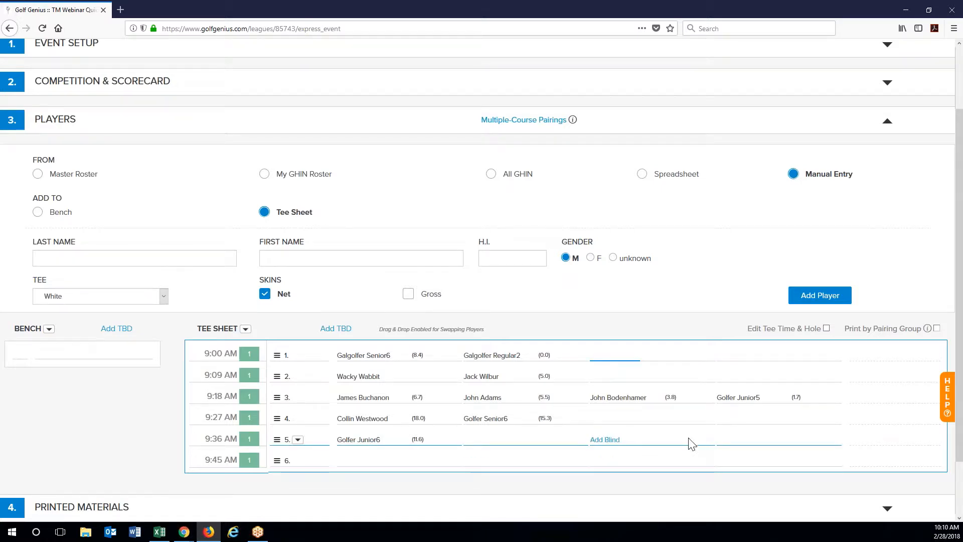
scroll(732, 430, down, 2)
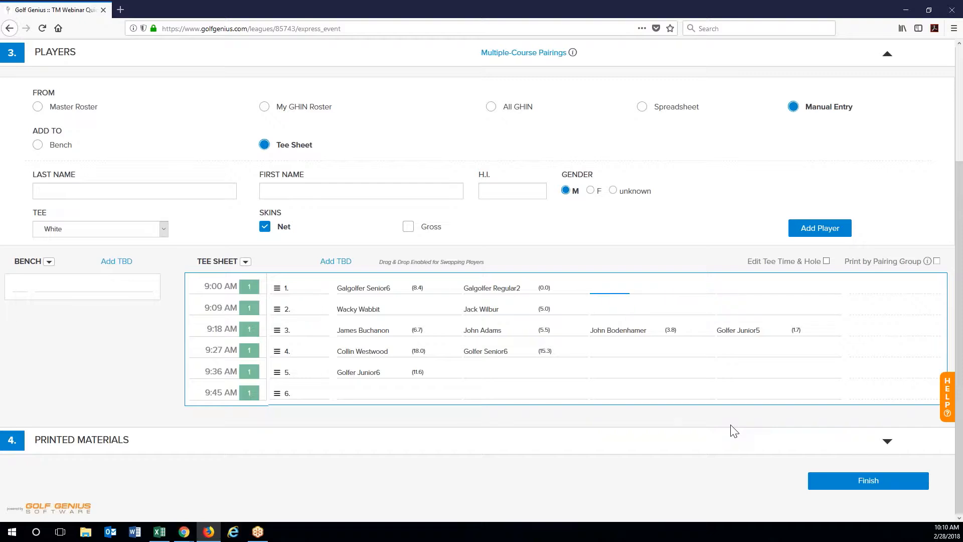
scroll(733, 431, up, 2)
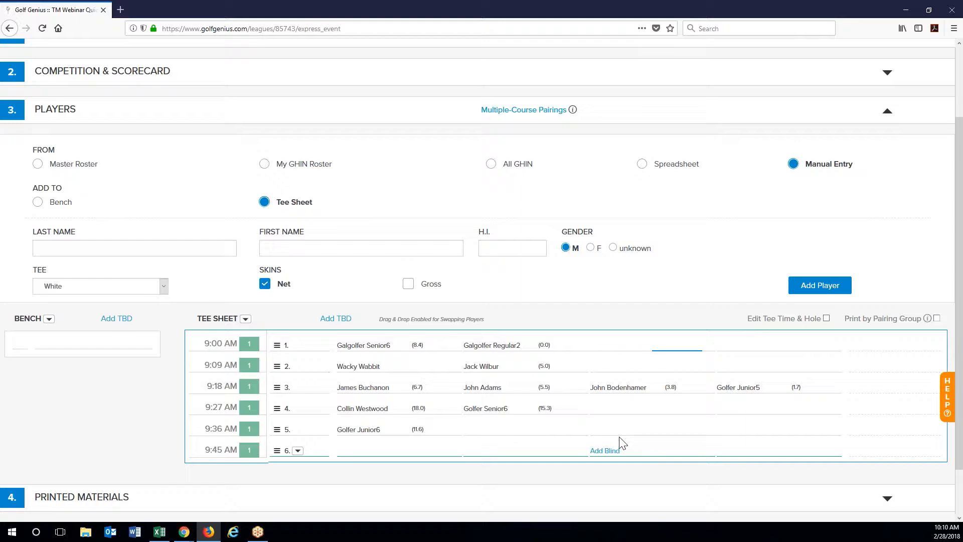
scroll(785, 413, down, 2)
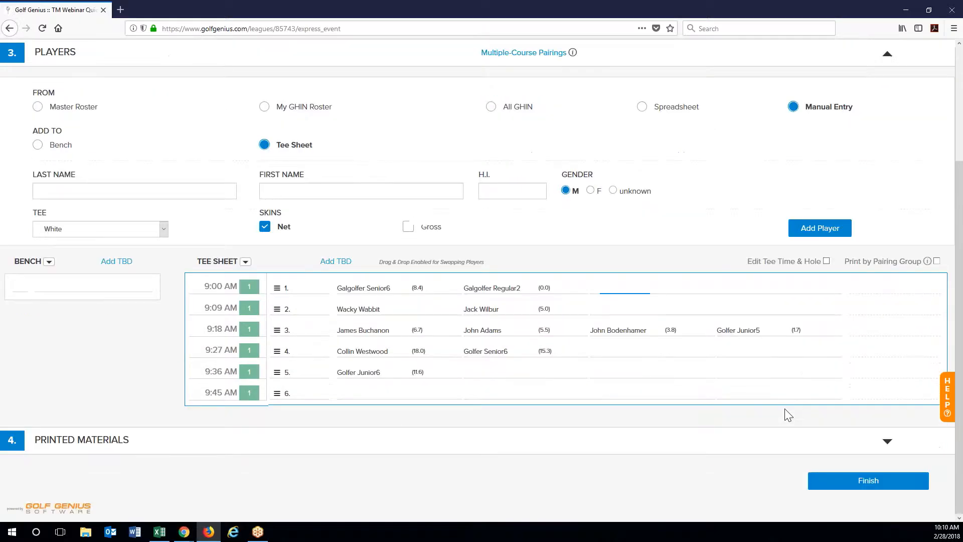
scroll(785, 413, up, 2)
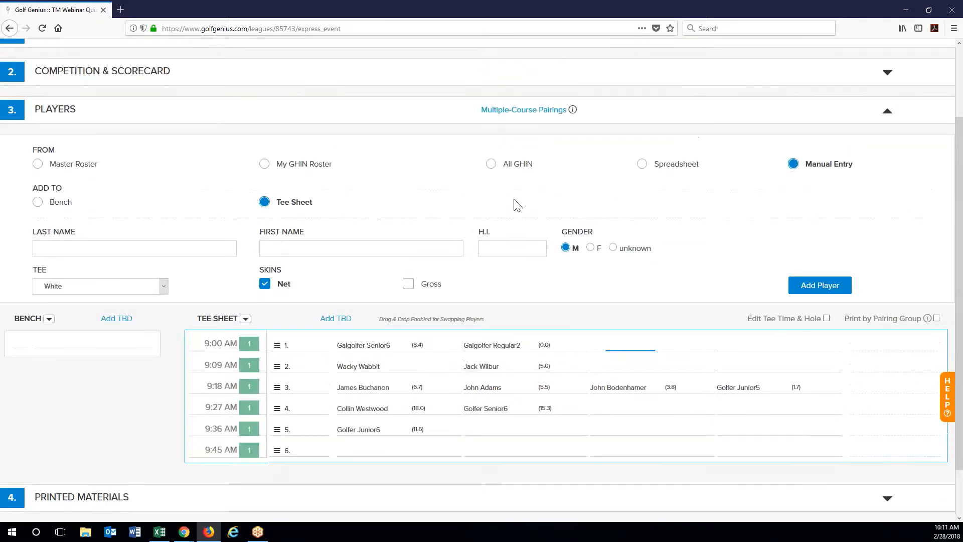
Step: Choose Master Roster, open Select Player(s), and cancel the empty roster list
click(55, 170)
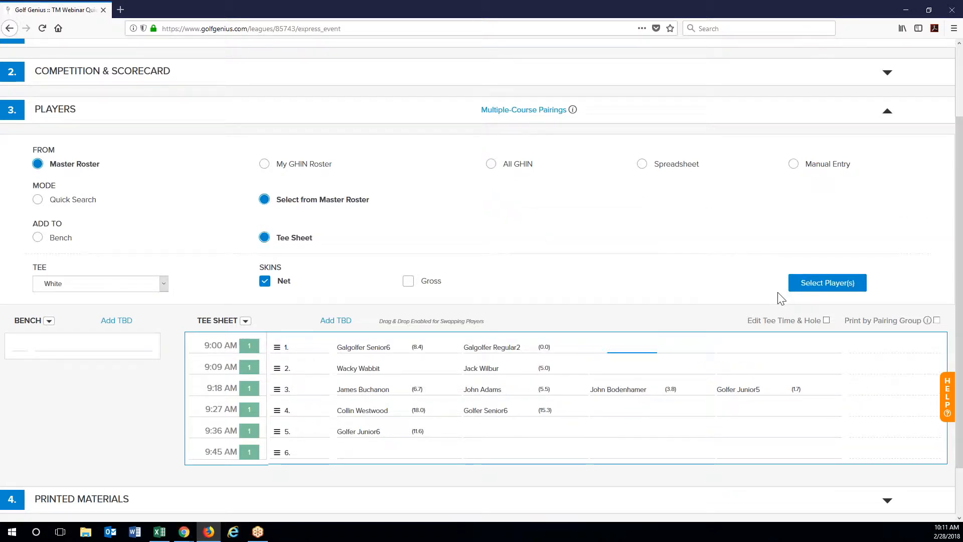
click(822, 286)
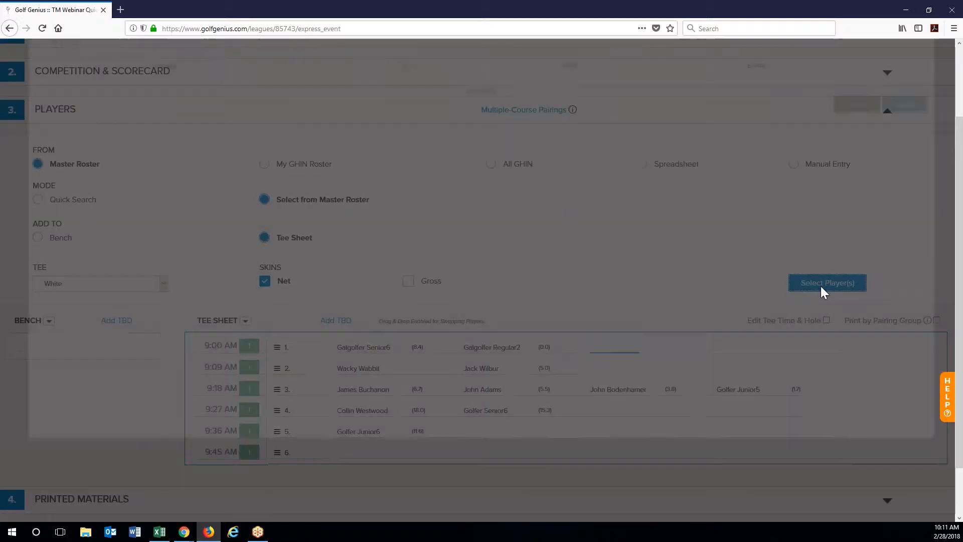
scroll(396, 340, up, 2)
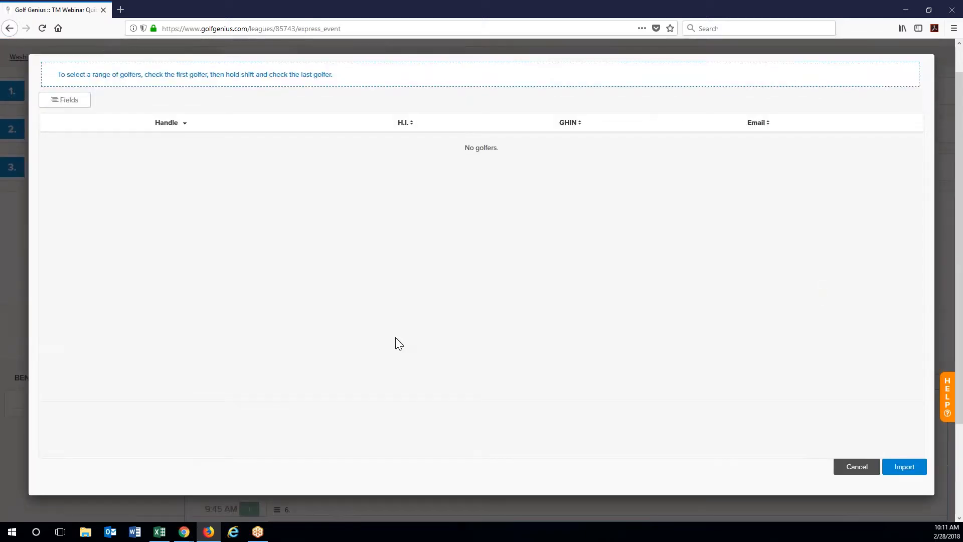
click(857, 467)
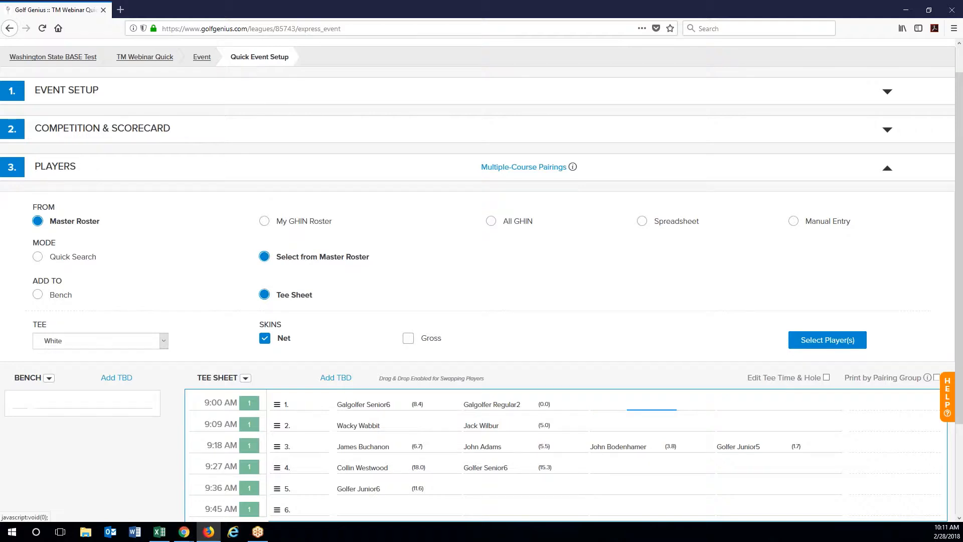
scroll(871, 474, down, 2)
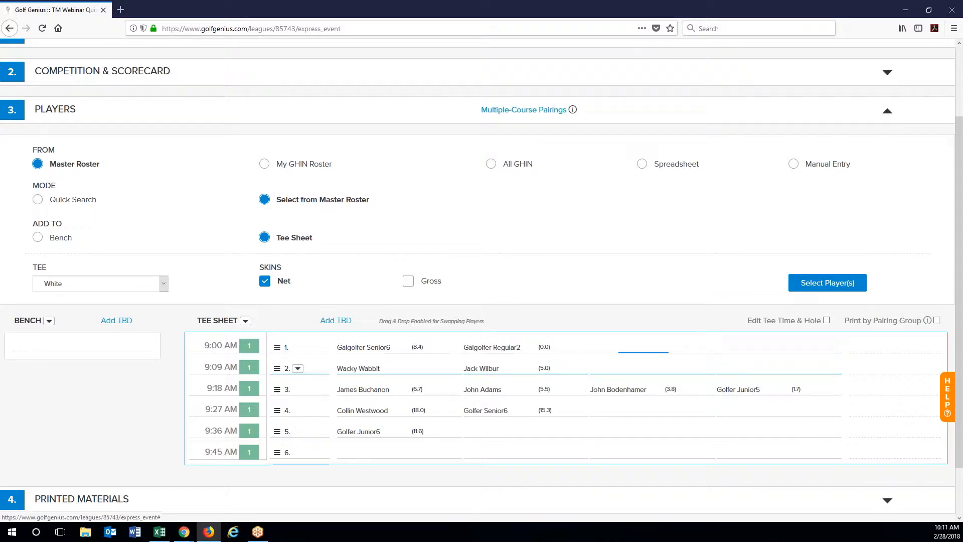
Step: Edit the first 9:09 AM player to Handicap Index 25 with Gross Skins ticked, and save
click(297, 368)
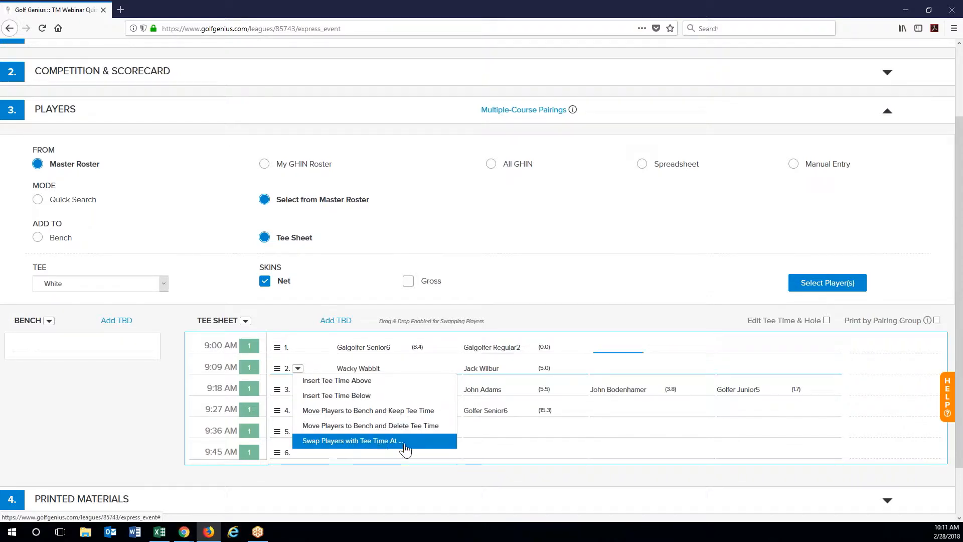
click(507, 304)
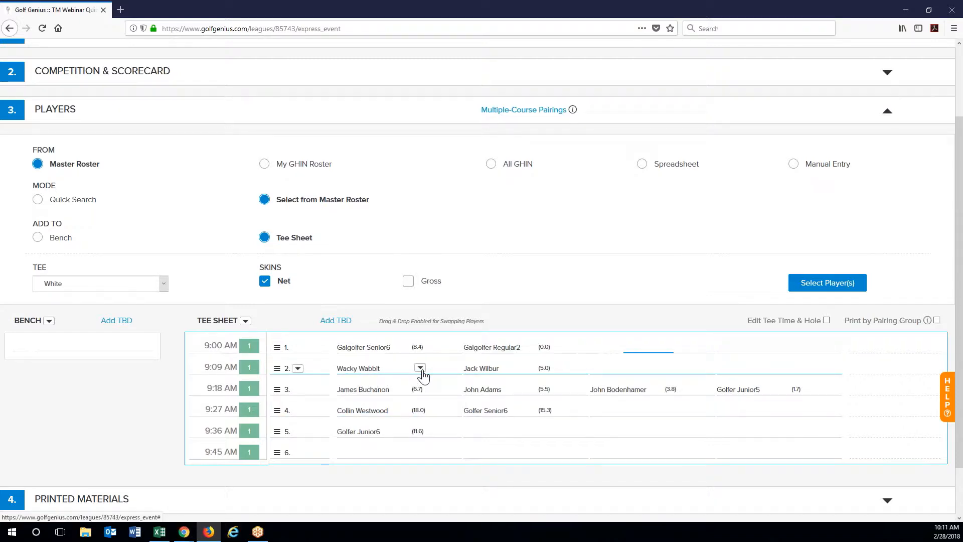
click(421, 368)
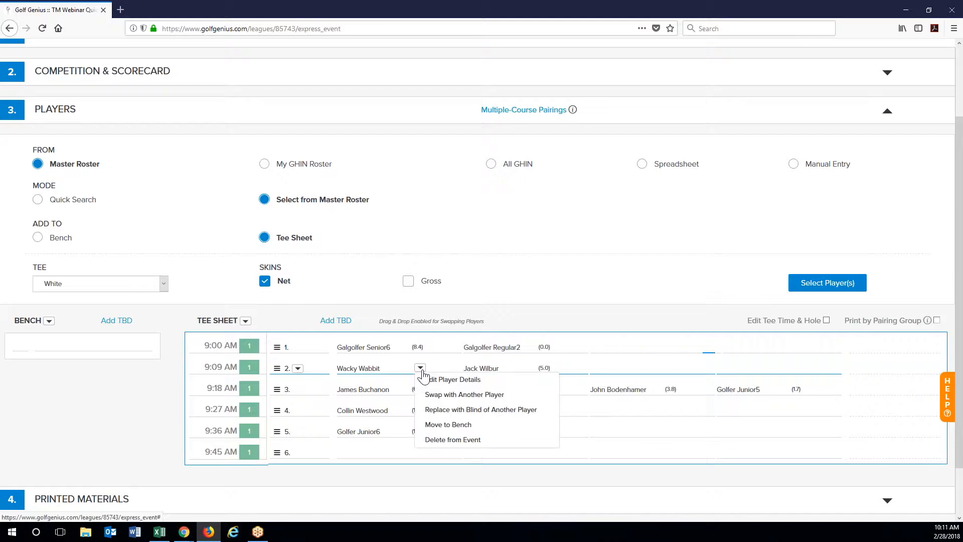
click(469, 381)
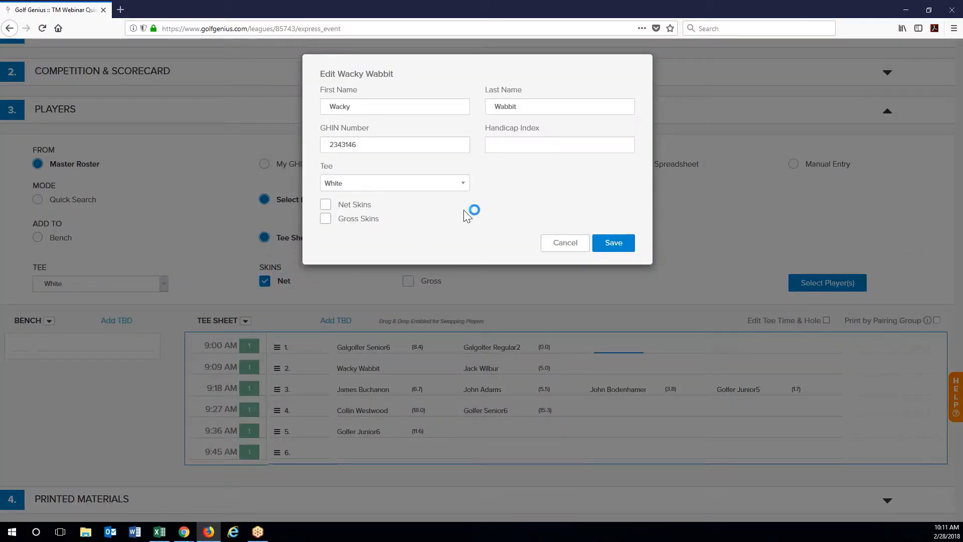
text(25)
click(559, 165)
click(353, 217)
click(613, 243)
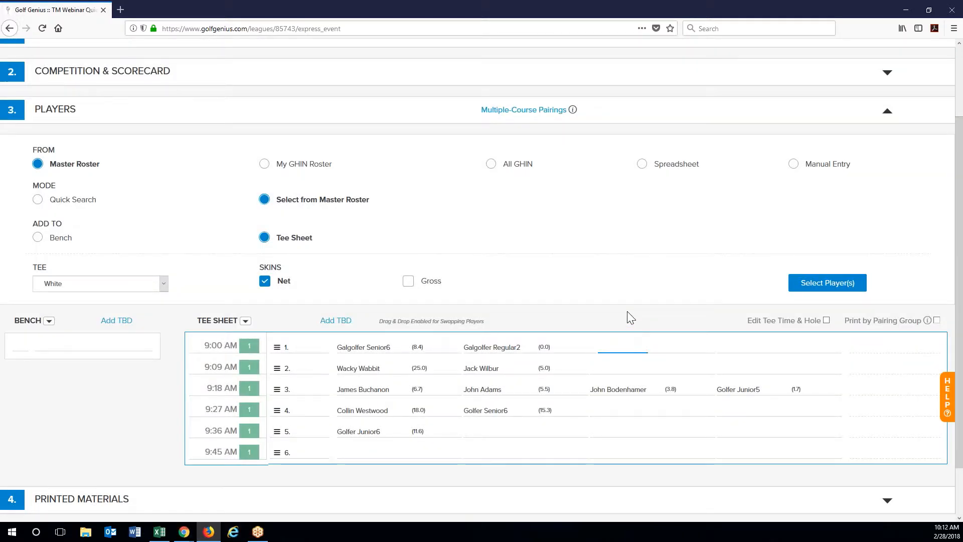
Step: Try Reorder Players from the tee sheet menu, cancel it, and expand 4. Printed Materials
scroll(628, 308, down, 2)
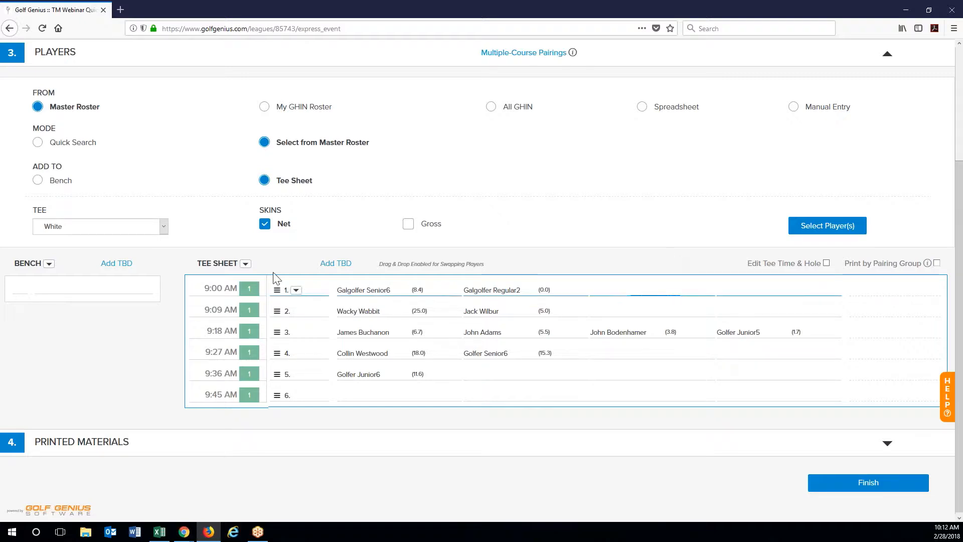
click(245, 266)
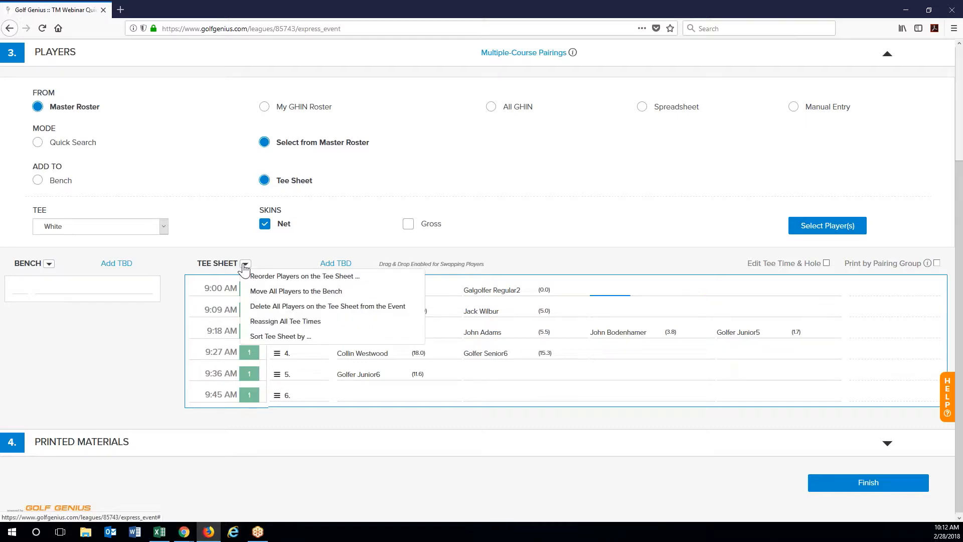
click(307, 276)
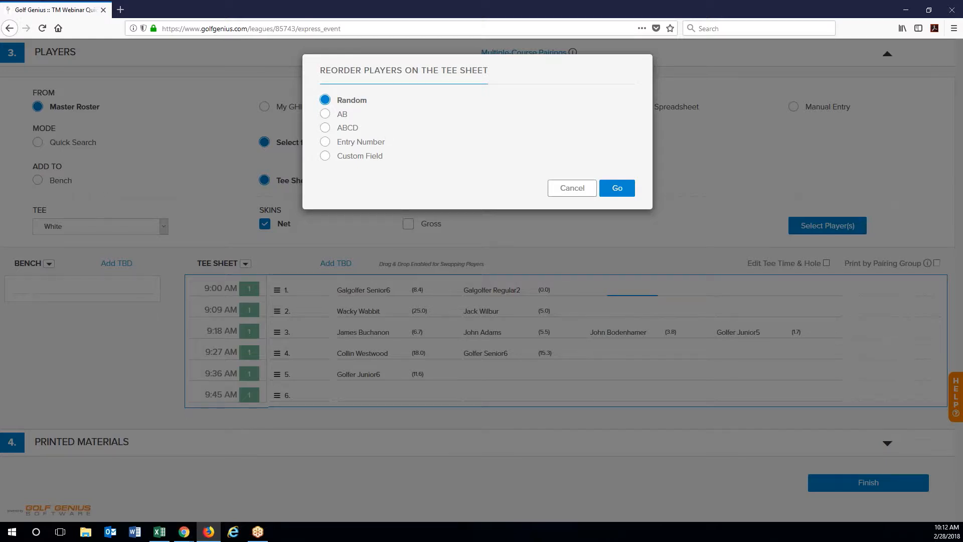
click(572, 188)
click(245, 265)
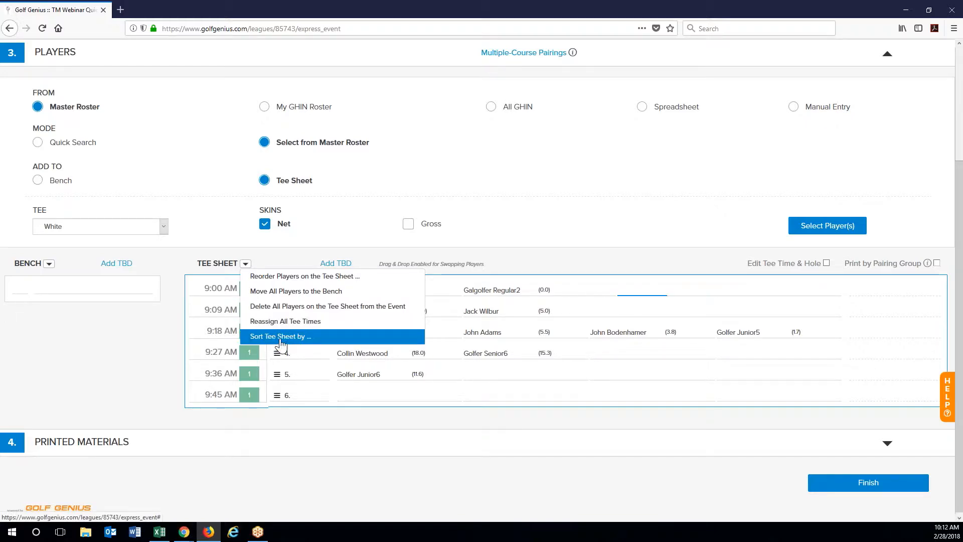
click(161, 368)
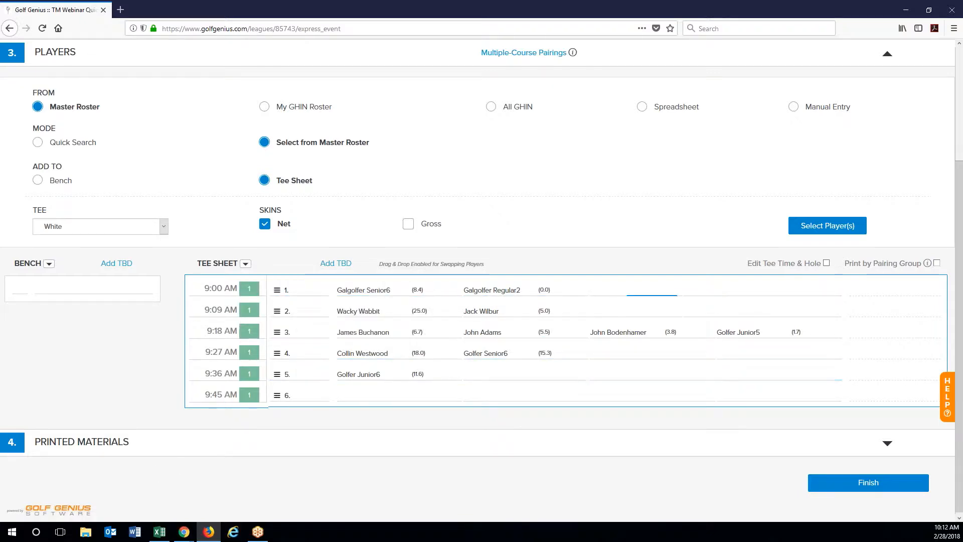
click(112, 452)
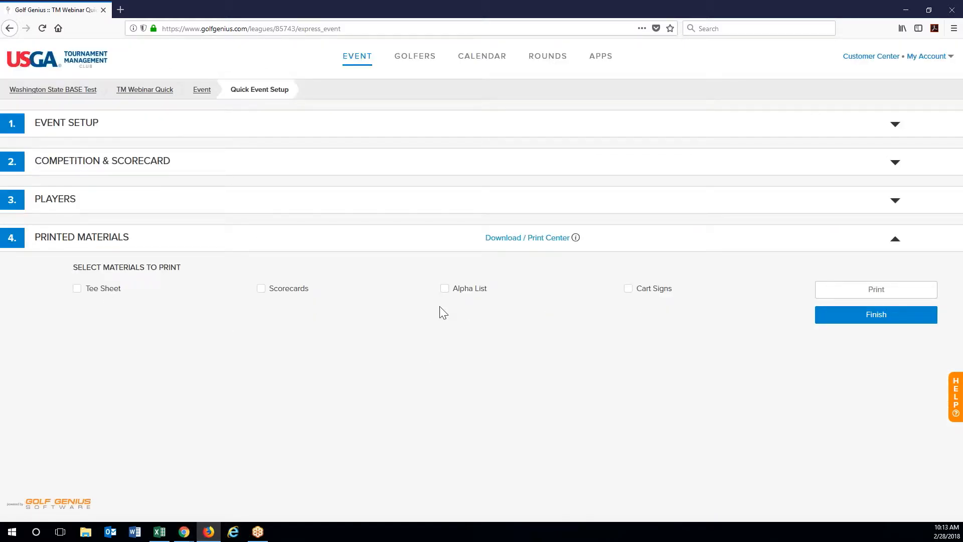
Step: Tick Scorecards and print them, retrying after returning focus to the browser
click(279, 294)
click(860, 296)
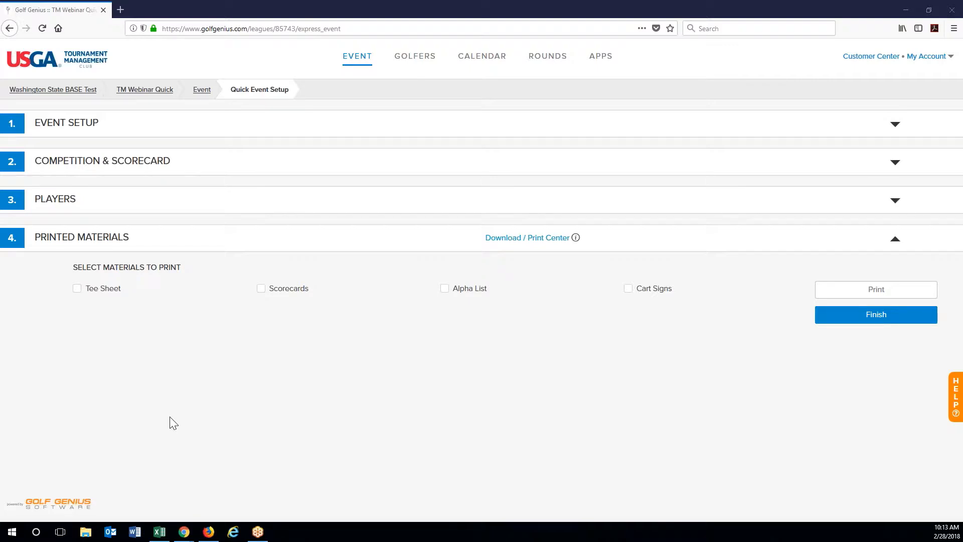
click(544, 377)
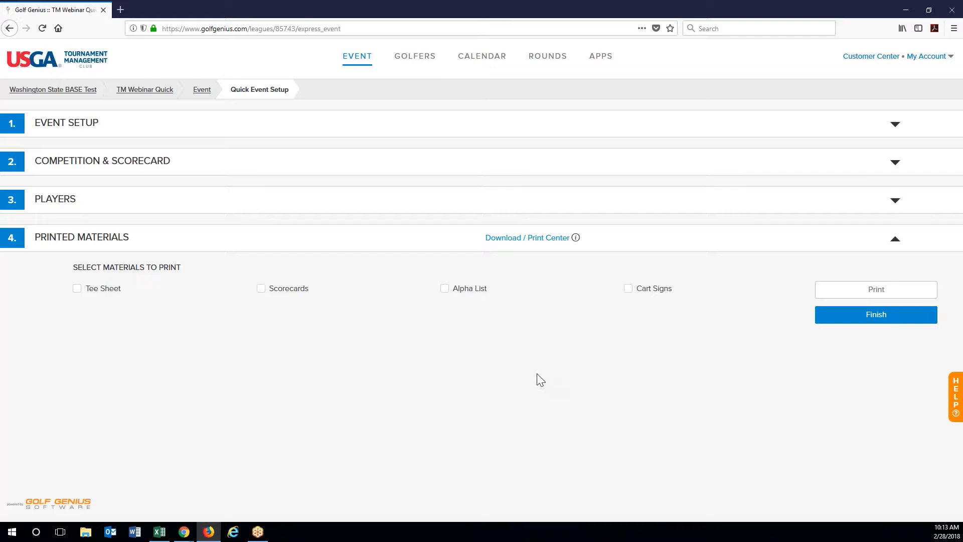
click(261, 289)
click(894, 296)
mouse_move(221, 528)
Step: Move the 9:36 AM player into the 9:00 AM group, then return to Printed Materials
click(142, 203)
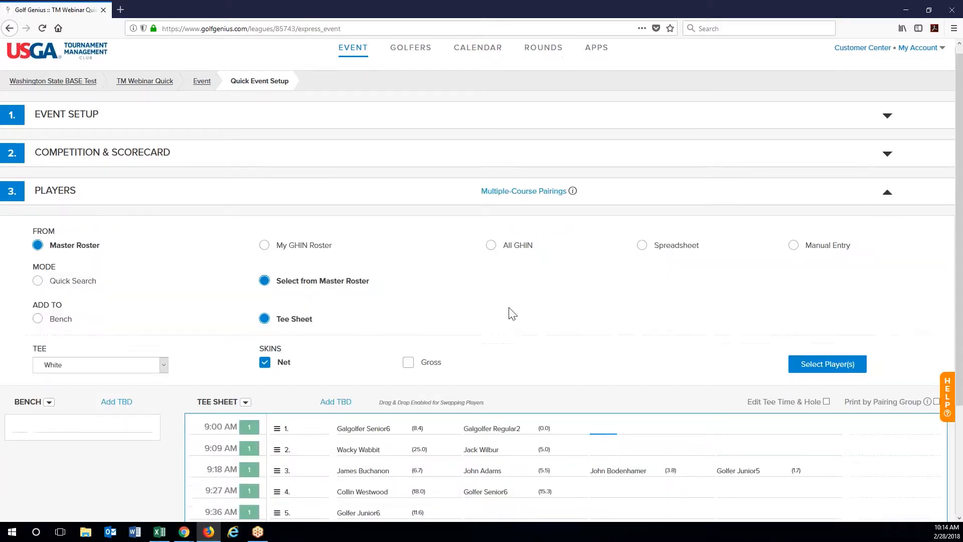
scroll(512, 313, down, 2)
drag(328, 402, 613, 325)
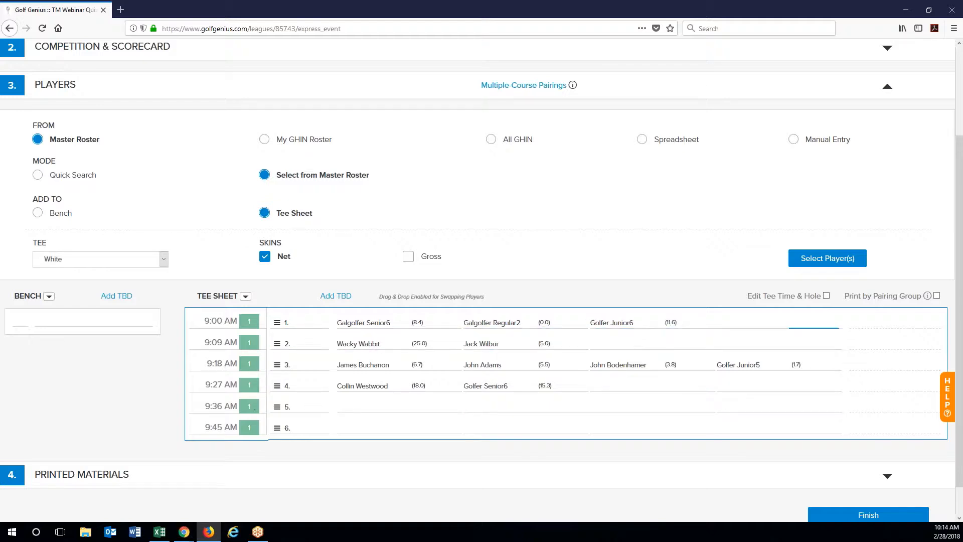
click(297, 407)
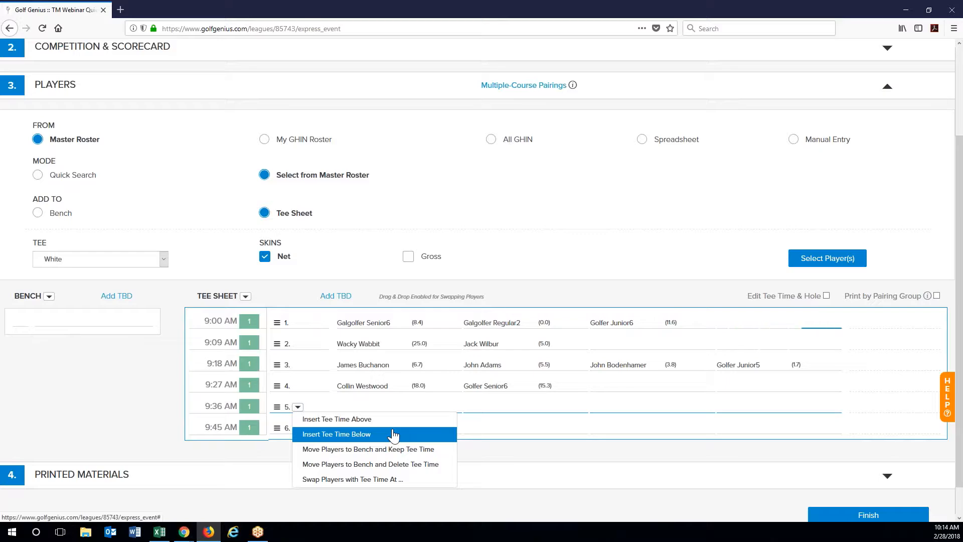
click(246, 474)
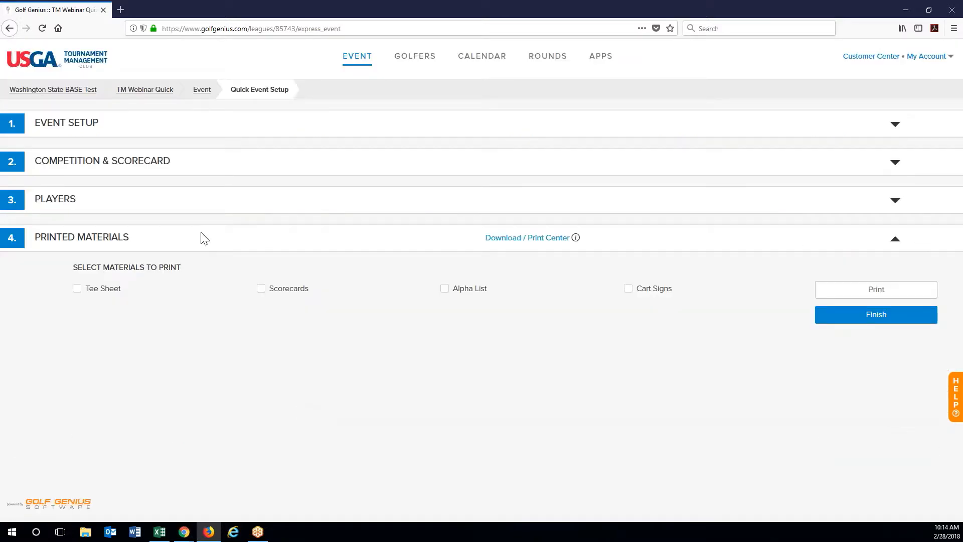
Step: Reopen Players, scroll to the tee sheet, and check row 5's options menu without changes
click(195, 199)
scroll(324, 432, down, 3)
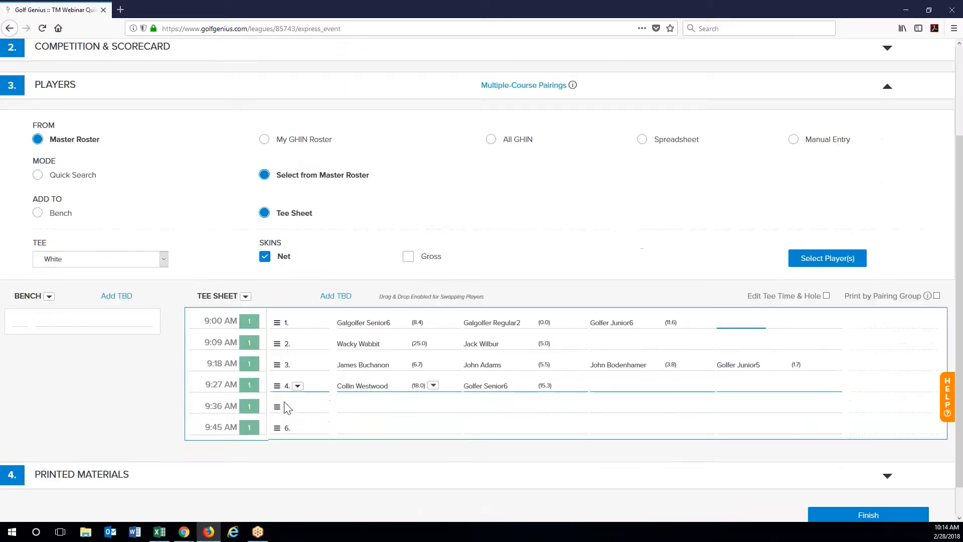
click(297, 407)
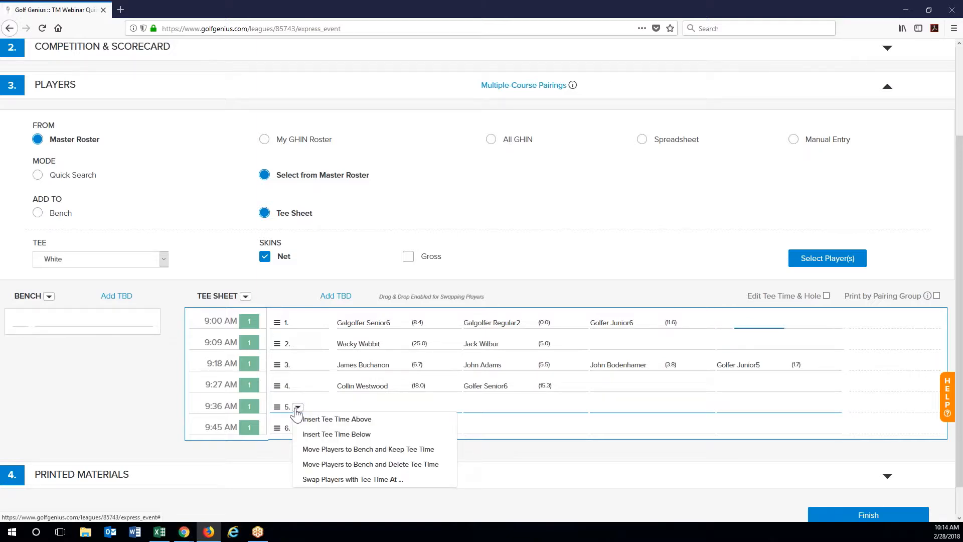
click(243, 410)
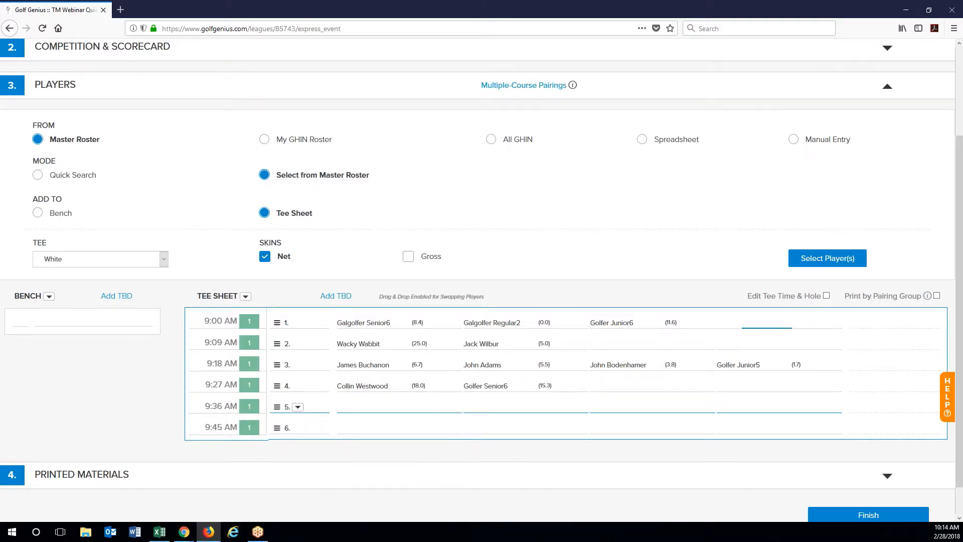
Step: Edit the Number of Pairing Groups field, stepping the count down toward 3
scroll(482, 281, up, 2)
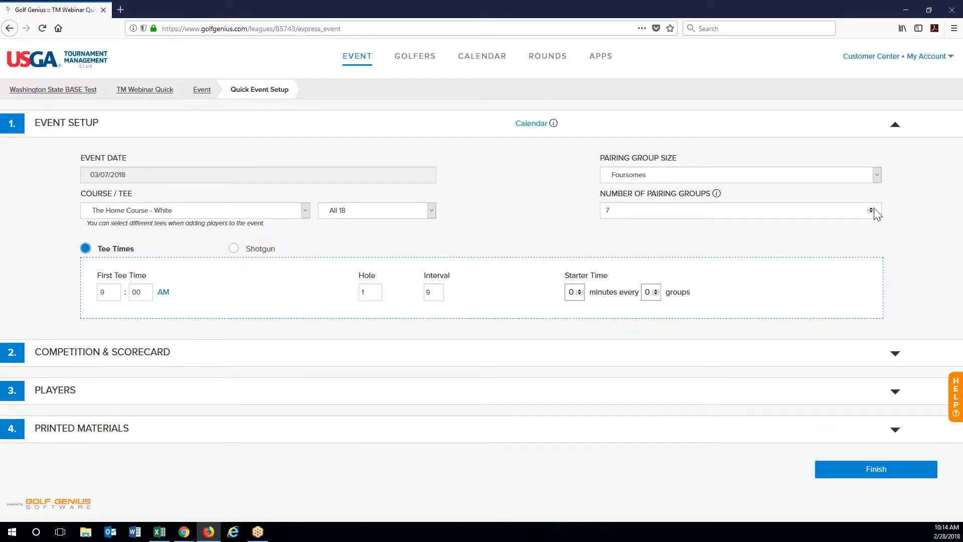
key(BackSpace)
text(7)
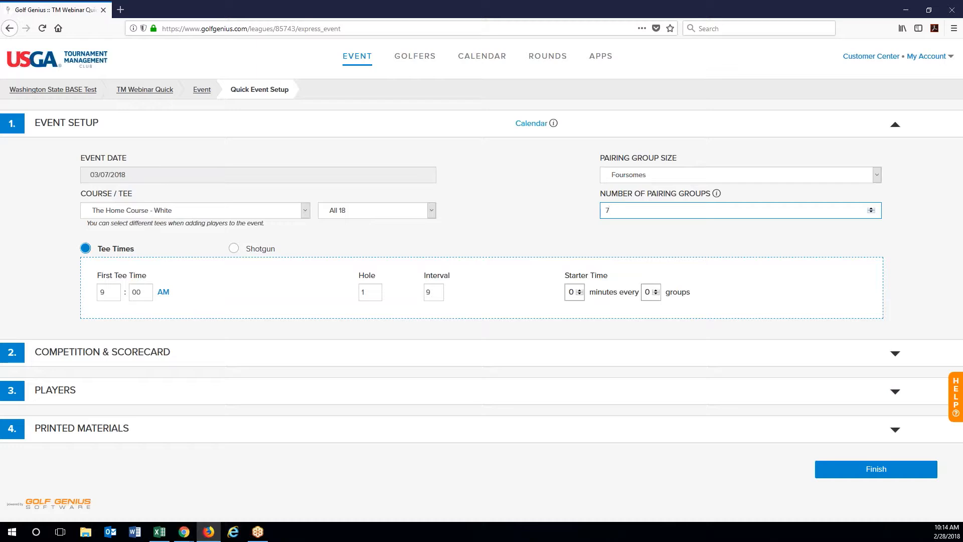
key(Down)
click(550, 209)
Step: Move the fourth group's two golfers into the 9:00 and 9:09 groups
click(181, 401)
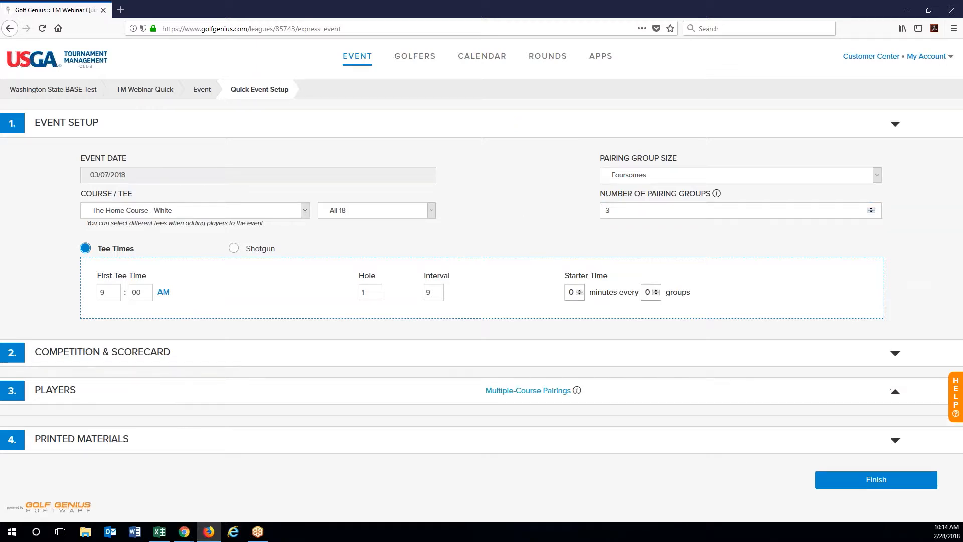
scroll(477, 281, down, 1)
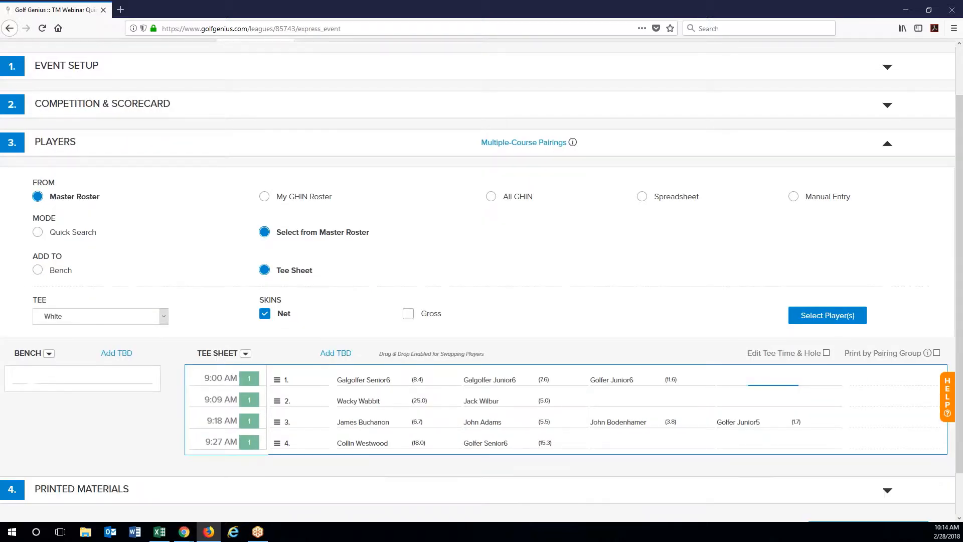
drag(531, 444, 740, 378)
drag(380, 442, 652, 401)
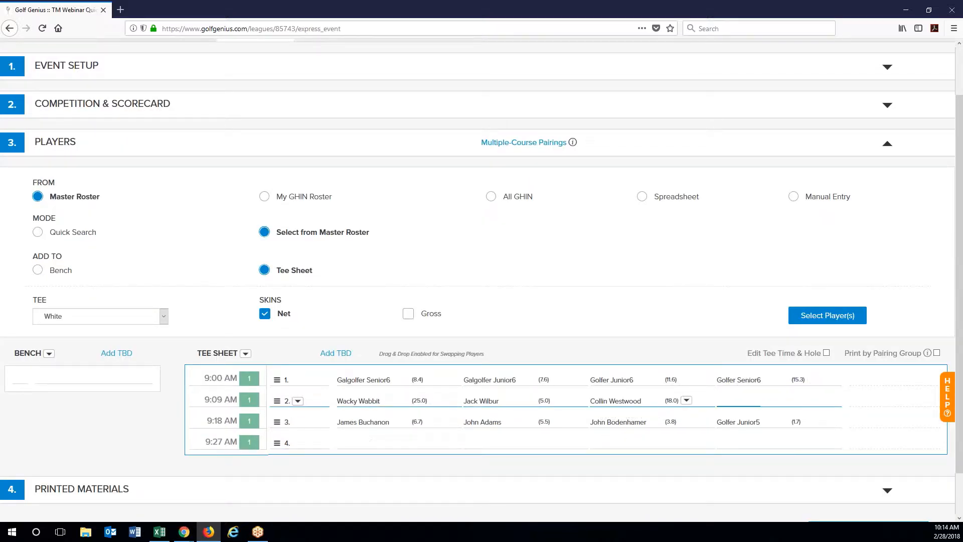
scroll(252, 133, up, 2)
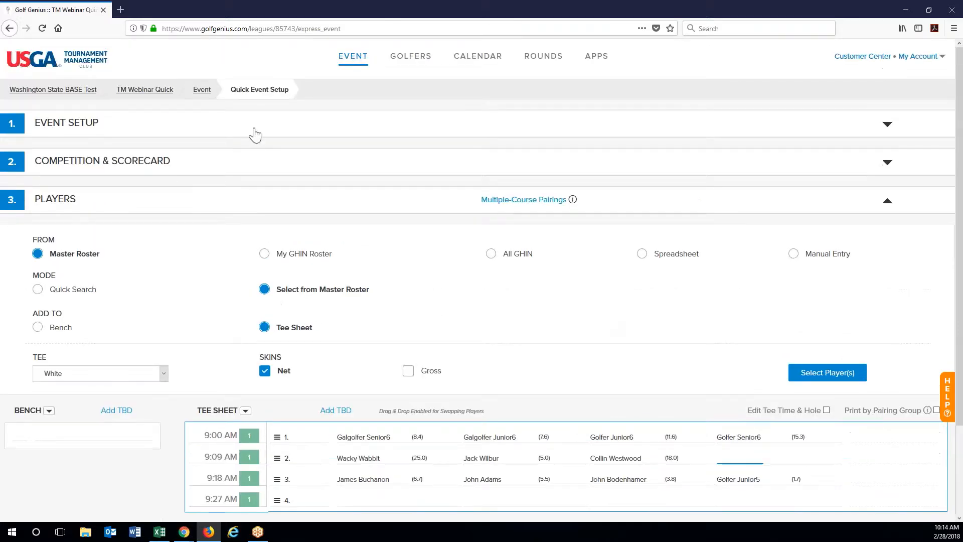
Step: Reduce the pairing groups from 4 to 3 in Event Setup and recheck the tee sheet
click(241, 128)
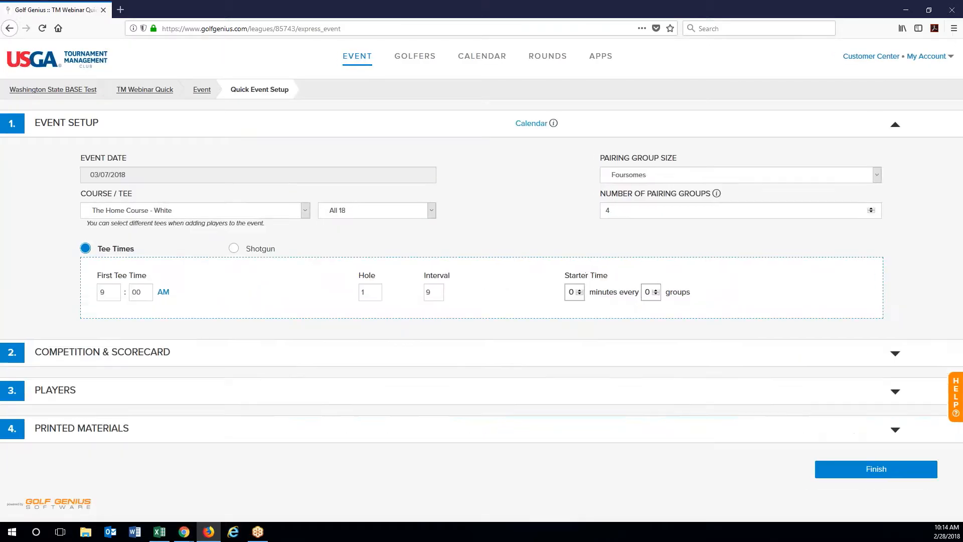
click(872, 212)
click(98, 393)
scroll(587, 355, down, 2)
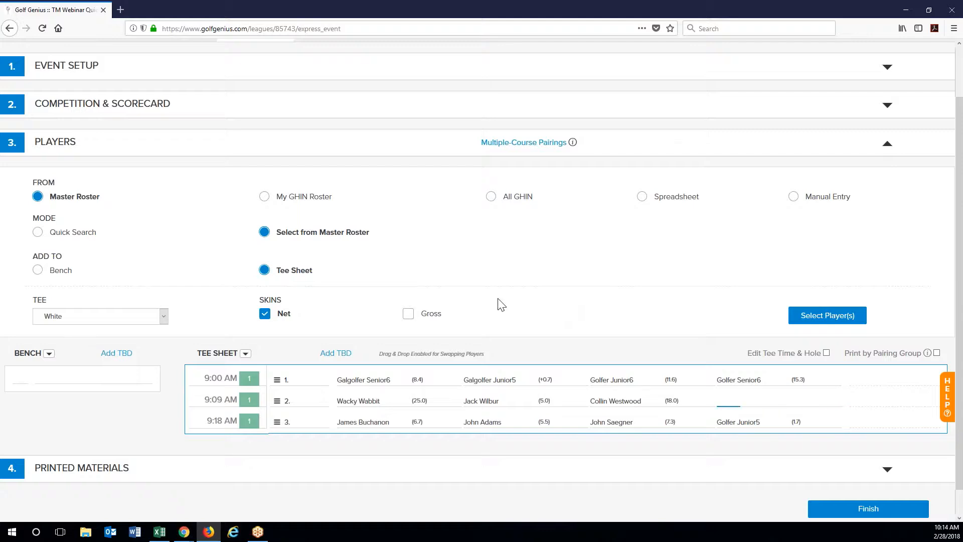
scroll(604, 444, down, 1)
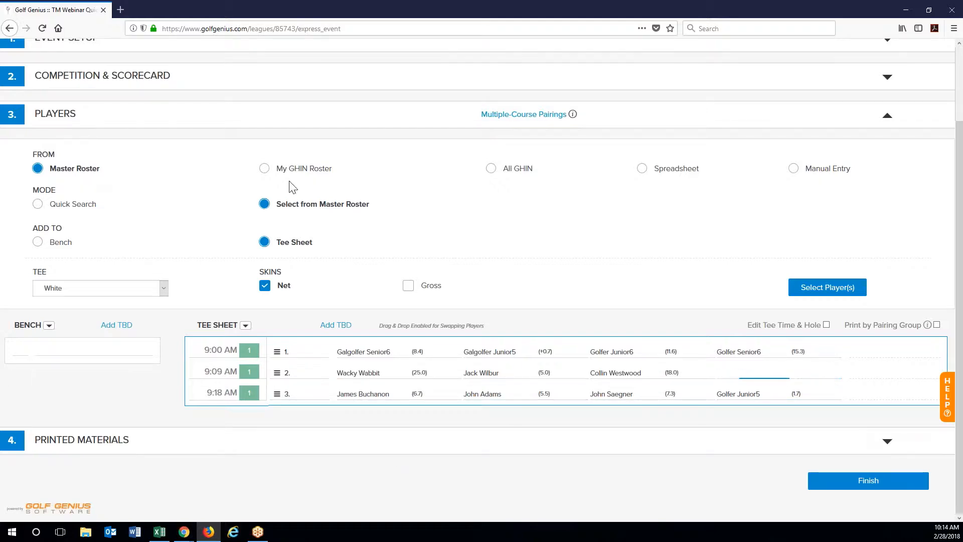
Step: Manually add a golfer with last name, first name and H.I. 25, then expand Printed Materials
click(793, 169)
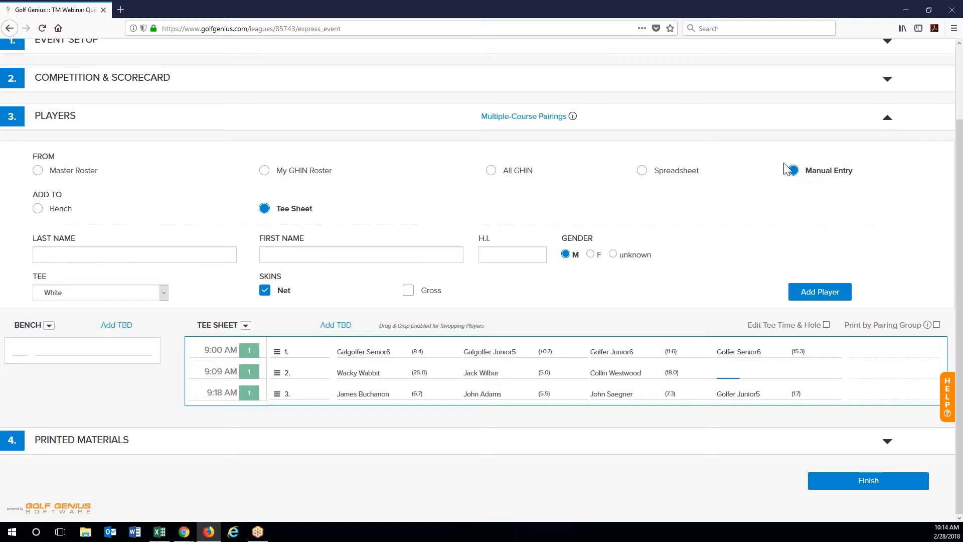
click(161, 254)
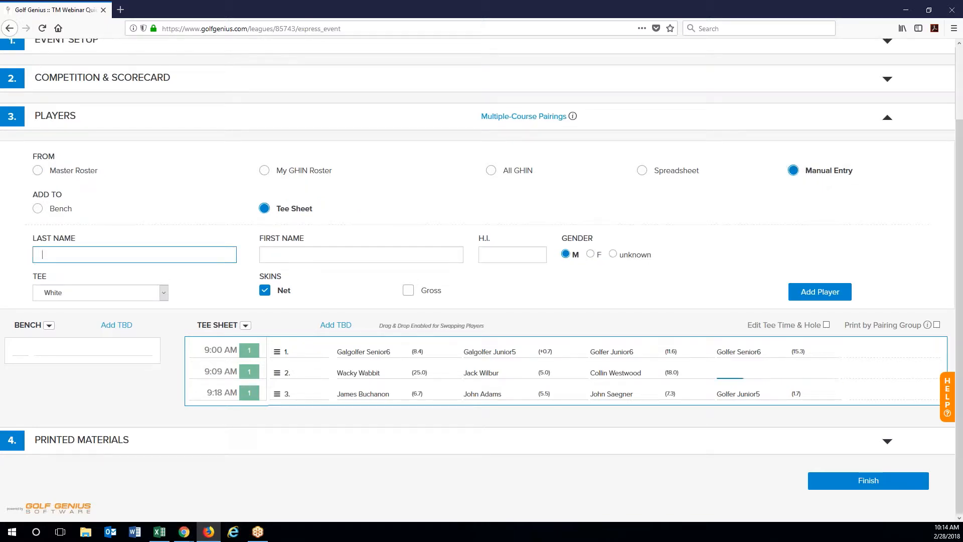
key(Tab)
key(Tab)
text(25)
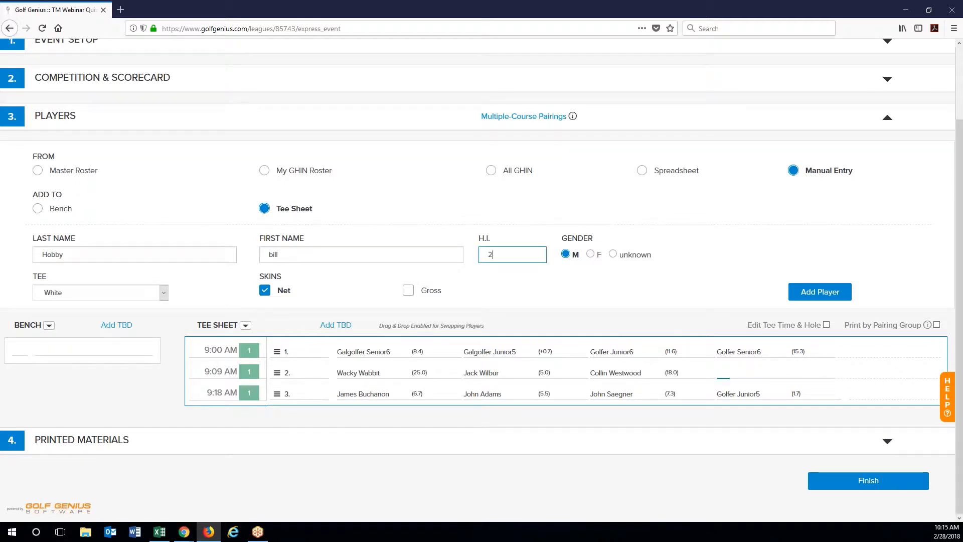
click(822, 295)
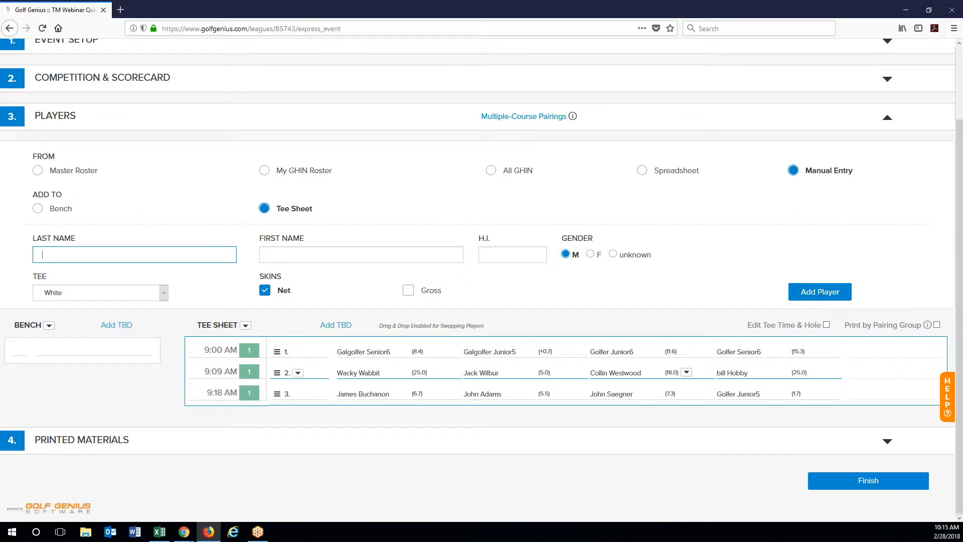
click(284, 448)
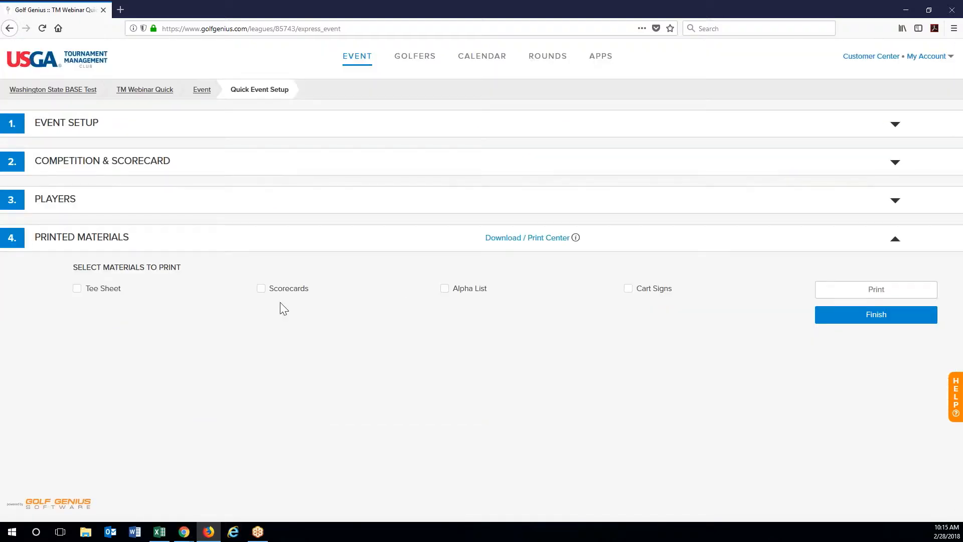
Step: Print the scorecards, then select Tee Sheet and print it as well
click(282, 296)
click(862, 289)
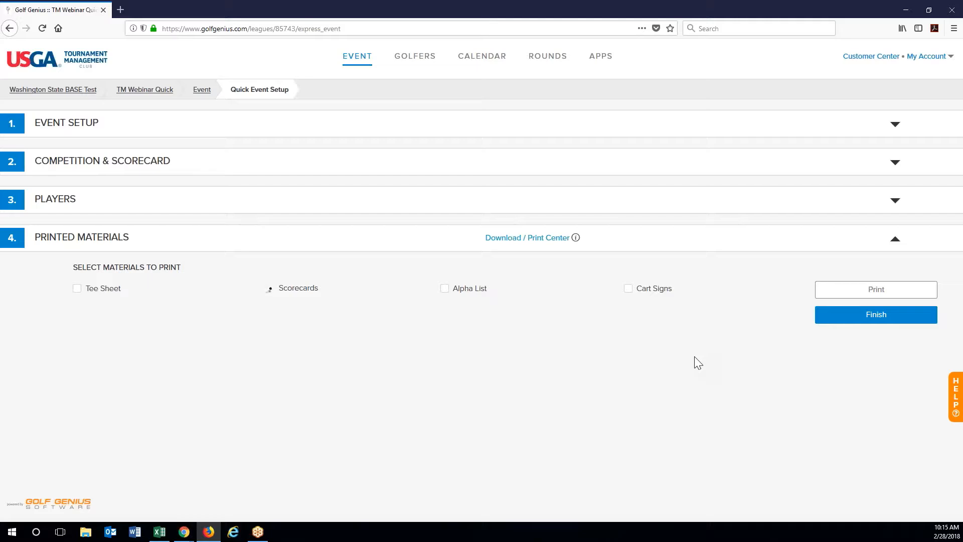
click(76, 288)
click(885, 293)
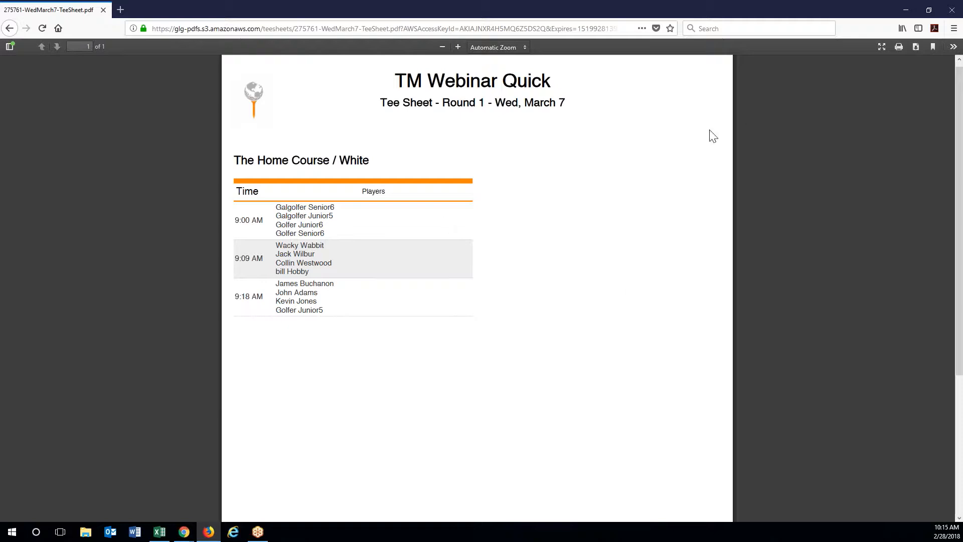
Step: Go back from the three-group tee sheet PDF to the Quick Event Setup page
click(14, 29)
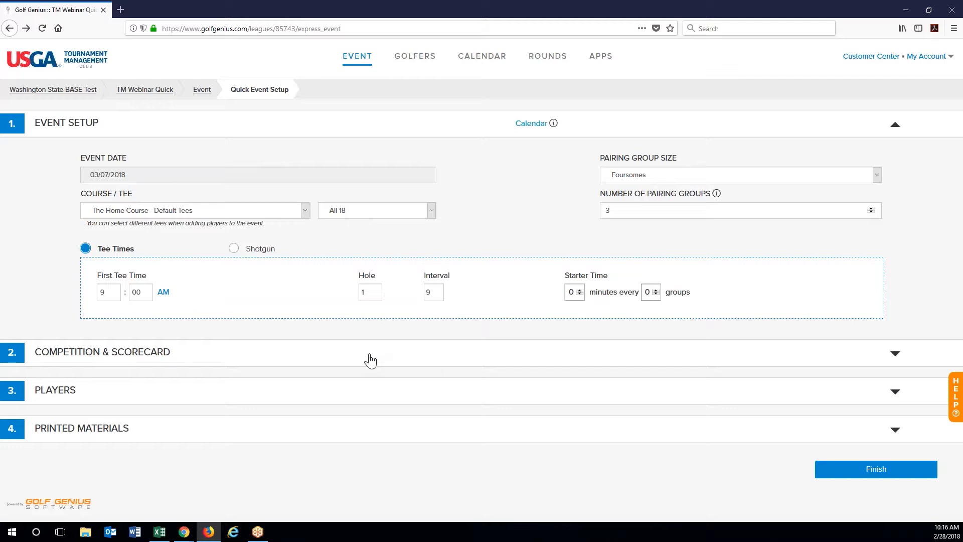
Step: Finish the quick setup to reach the Event Dashboard showing 21 golfers and 1 upcoming round
click(915, 479)
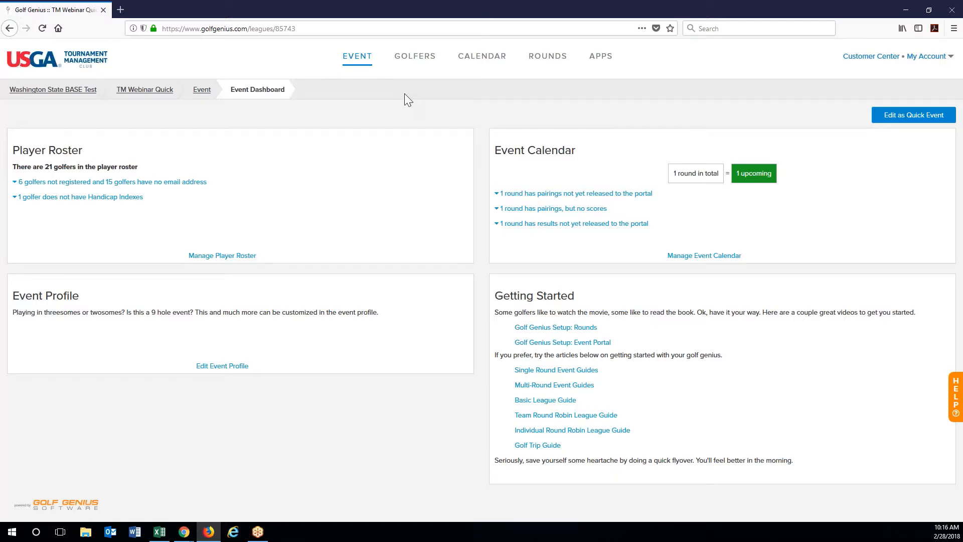
Step: Check the event roster, then the All Golfers groups: Gross Skins (11) and Net Skins (14)
click(407, 59)
click(482, 151)
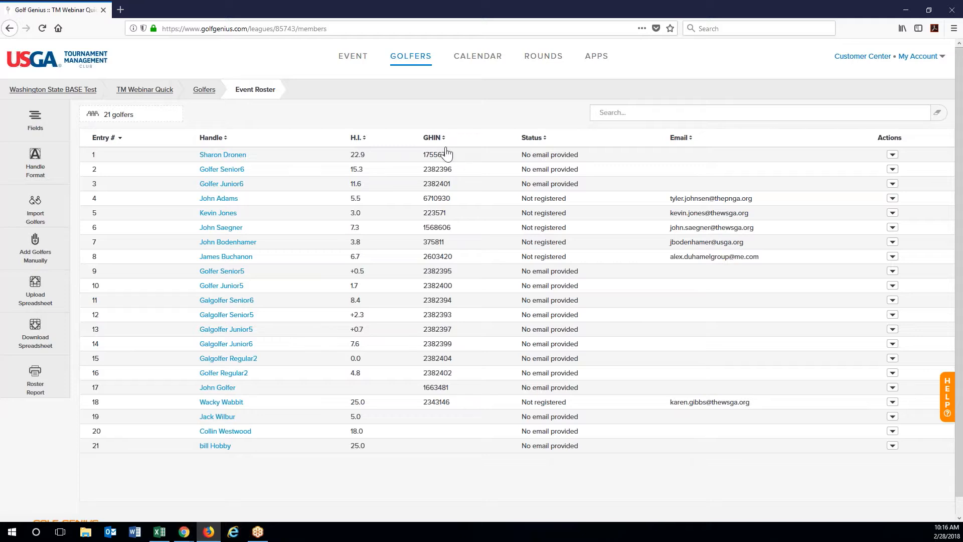
click(407, 58)
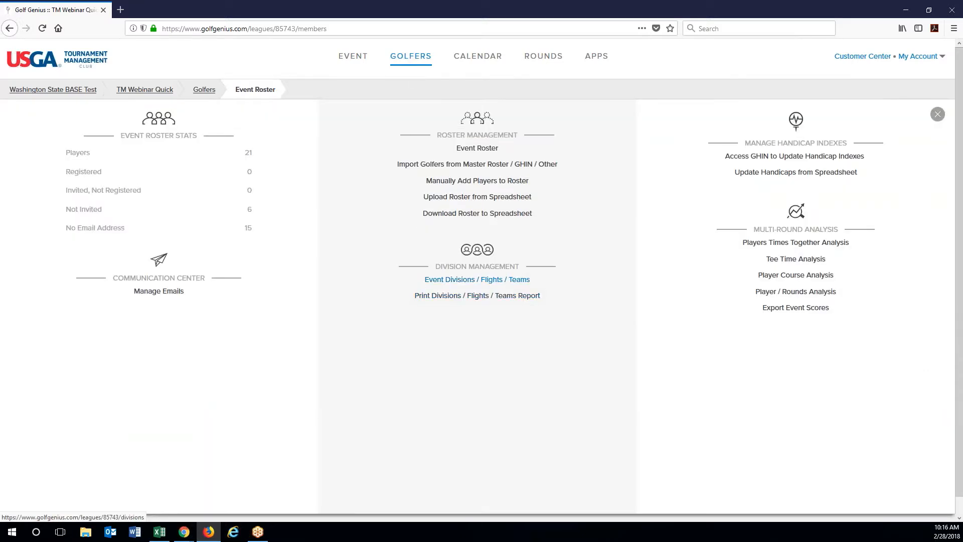
click(477, 280)
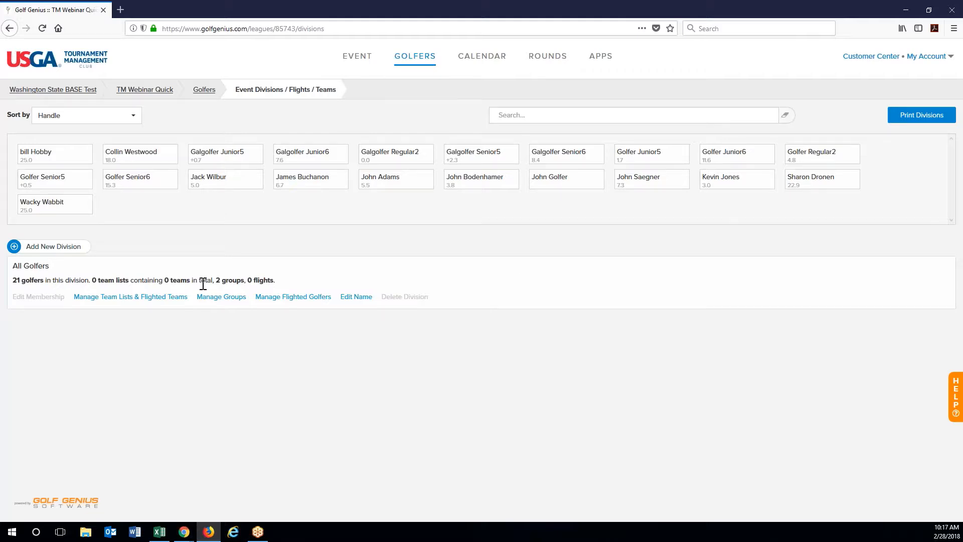
click(231, 300)
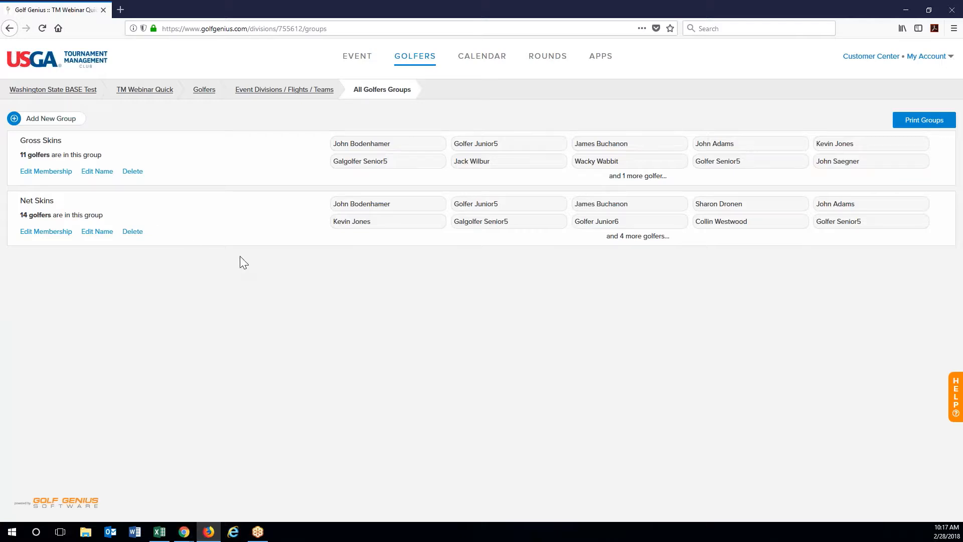
click(557, 56)
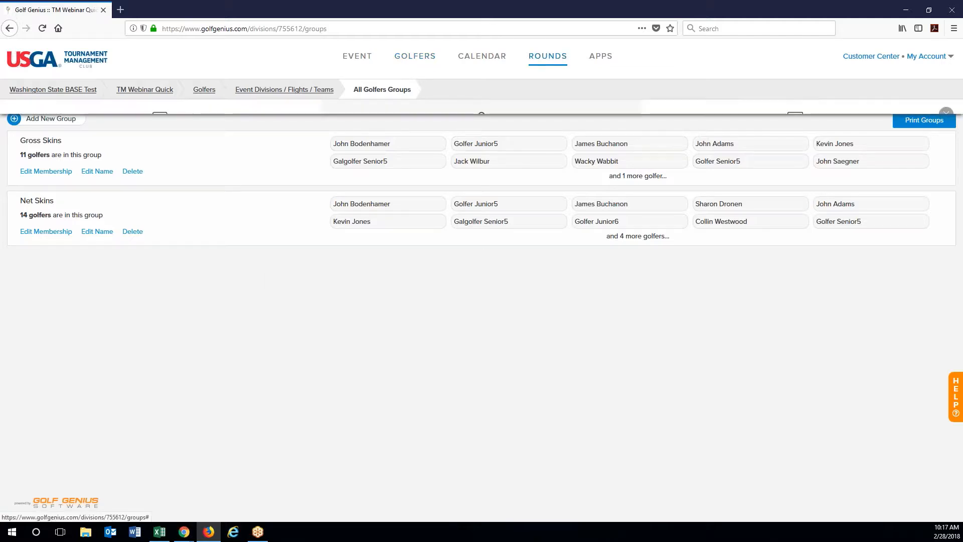
Step: Bring up Round 1 score entry, listing three groups with no holes completed
click(474, 275)
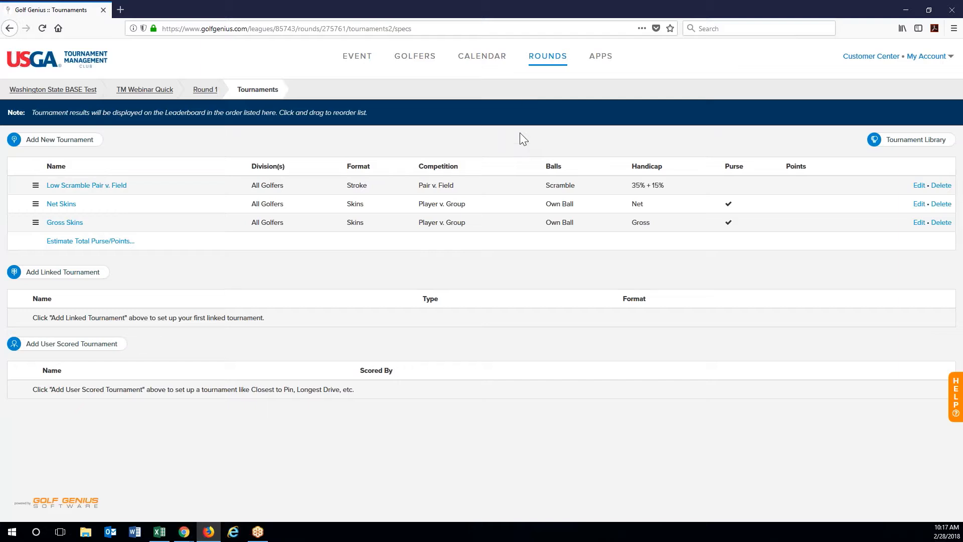
click(547, 57)
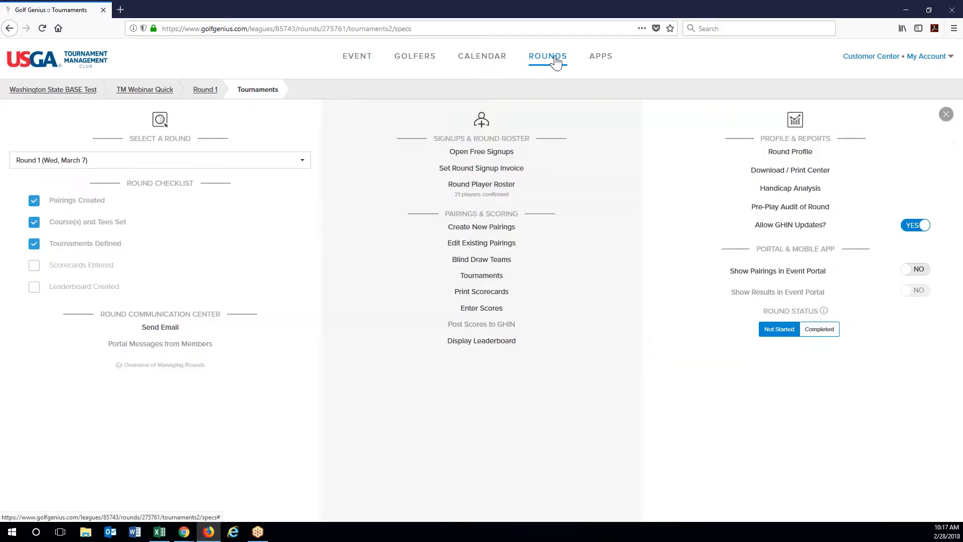
click(494, 323)
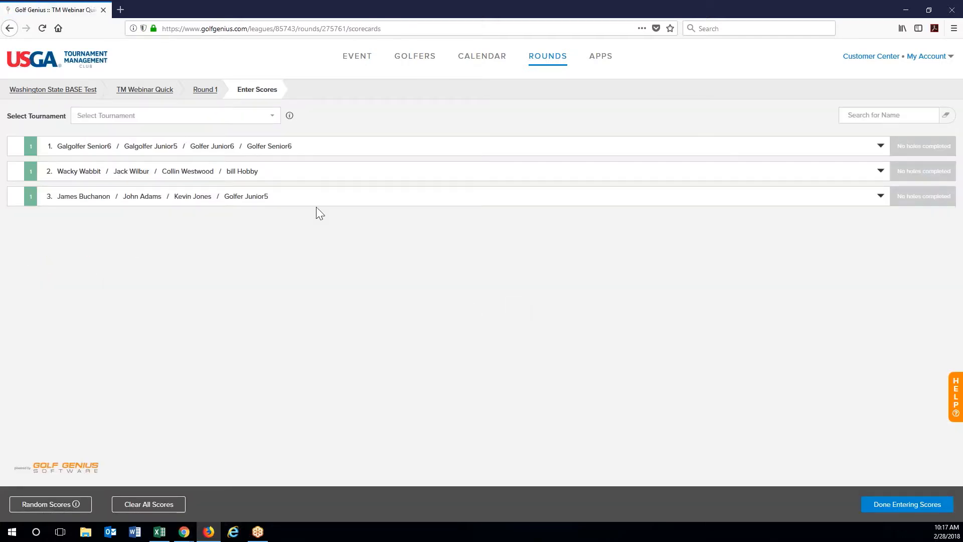
Step: Fill every Round 1 scorecard with random scores and view the test leaderboard
click(60, 504)
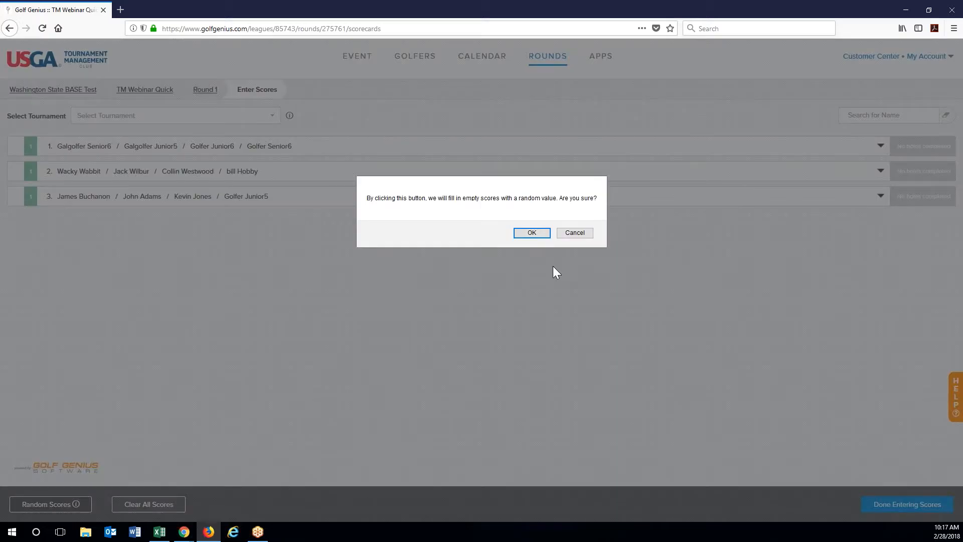
click(534, 233)
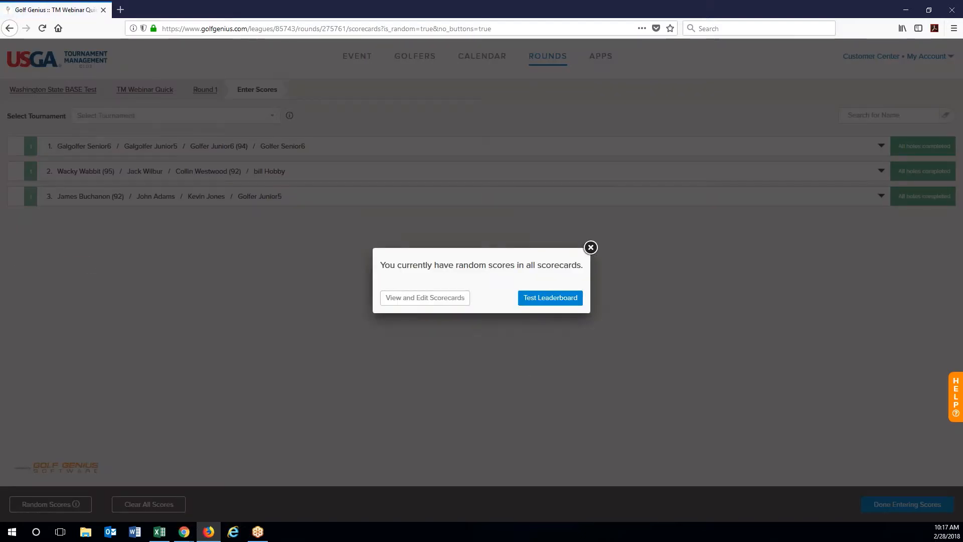
click(549, 307)
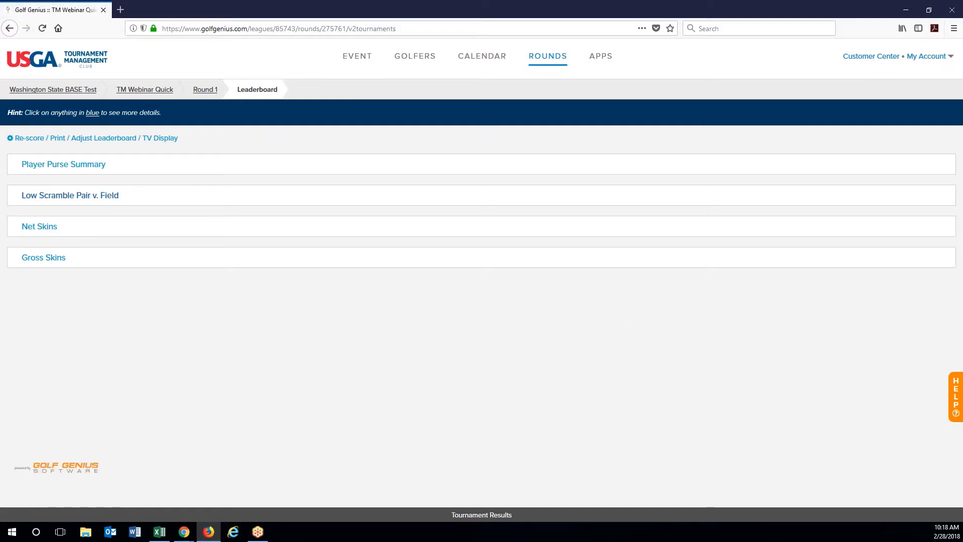
Step: Expand leaderboard results to check Net Skins ($140.01) and Gross Skins ($110.00) payouts
click(70, 195)
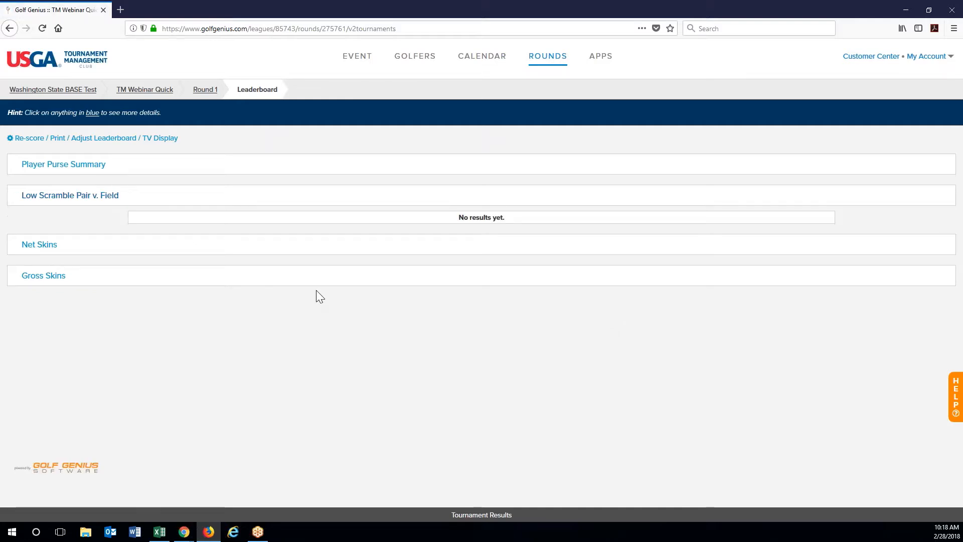
click(24, 245)
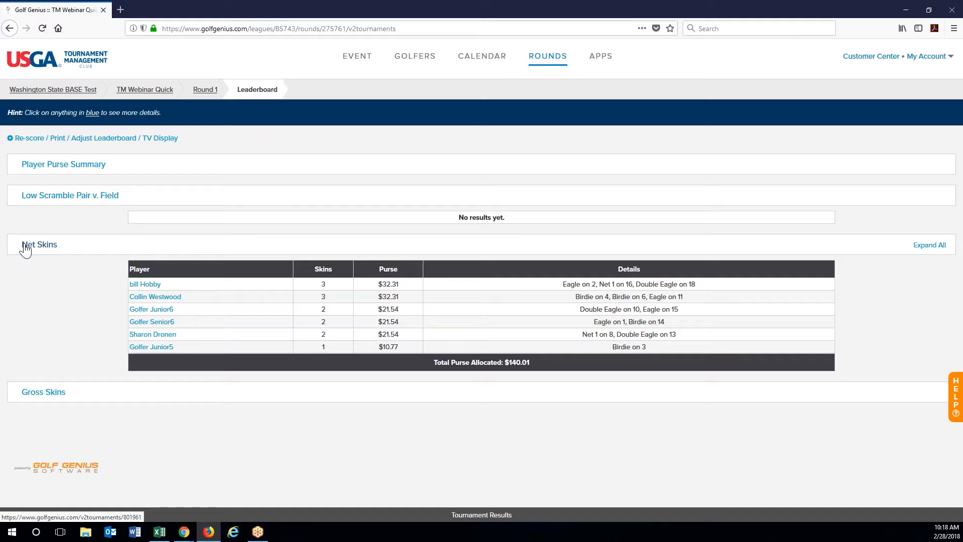
click(36, 395)
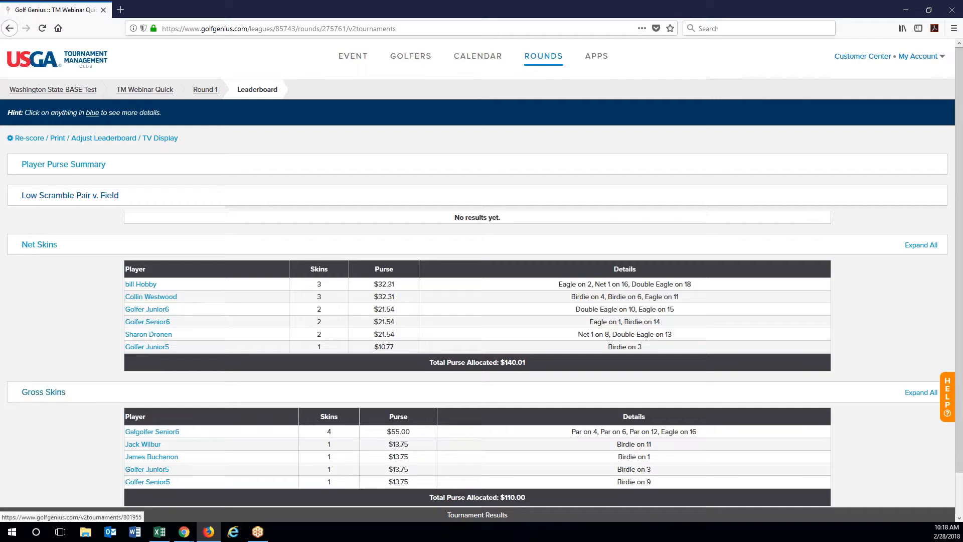
click(55, 196)
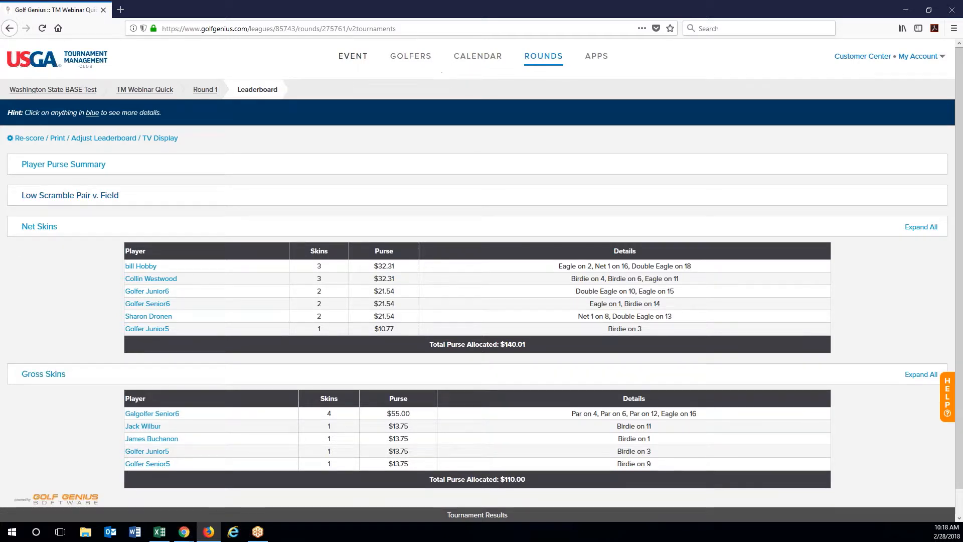
click(353, 61)
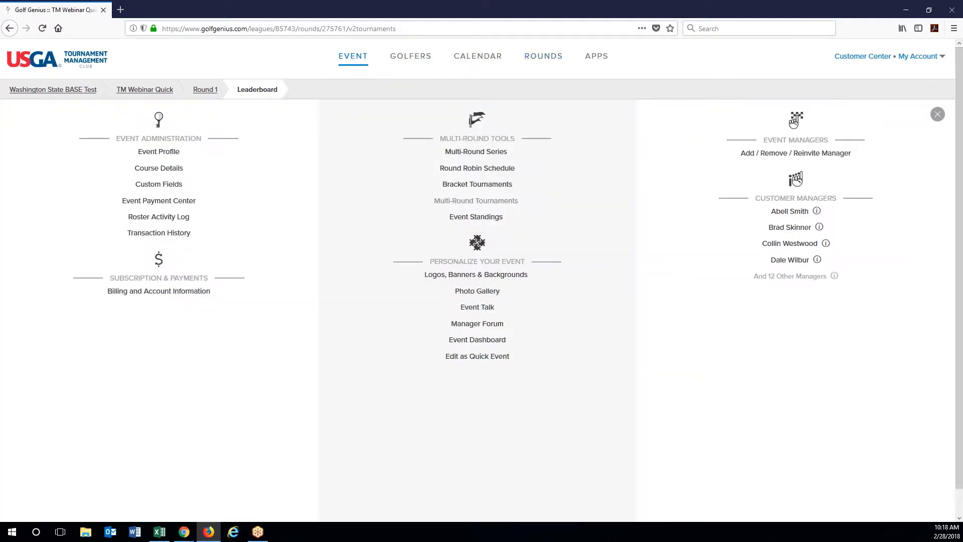
Step: Visit Event Profile, then return to the TM Webinar Quick dashboard via the breadcrumb
click(176, 158)
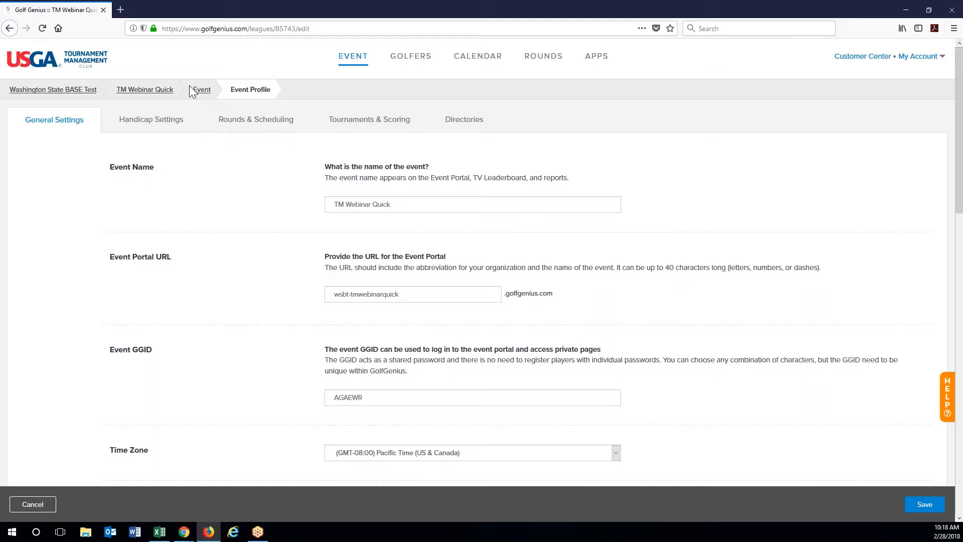
click(196, 90)
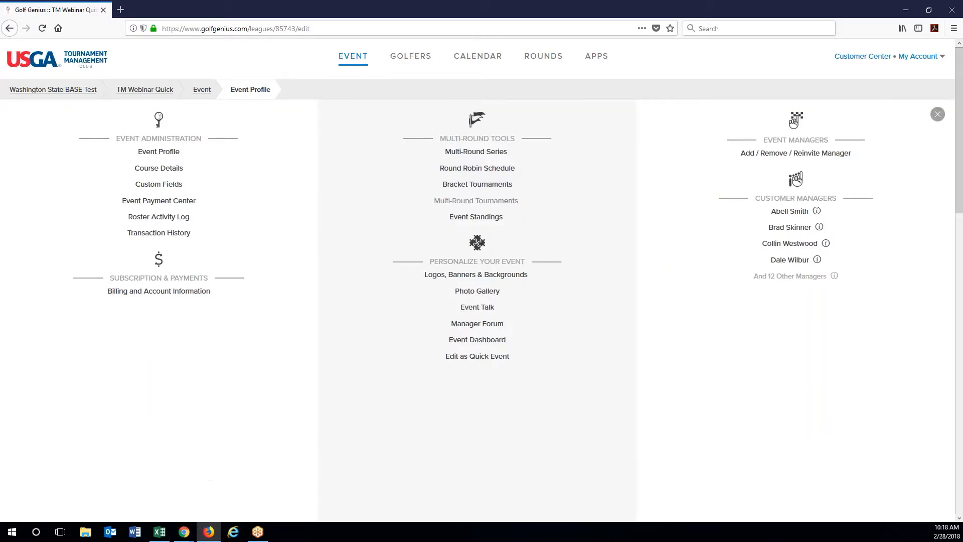
click(162, 92)
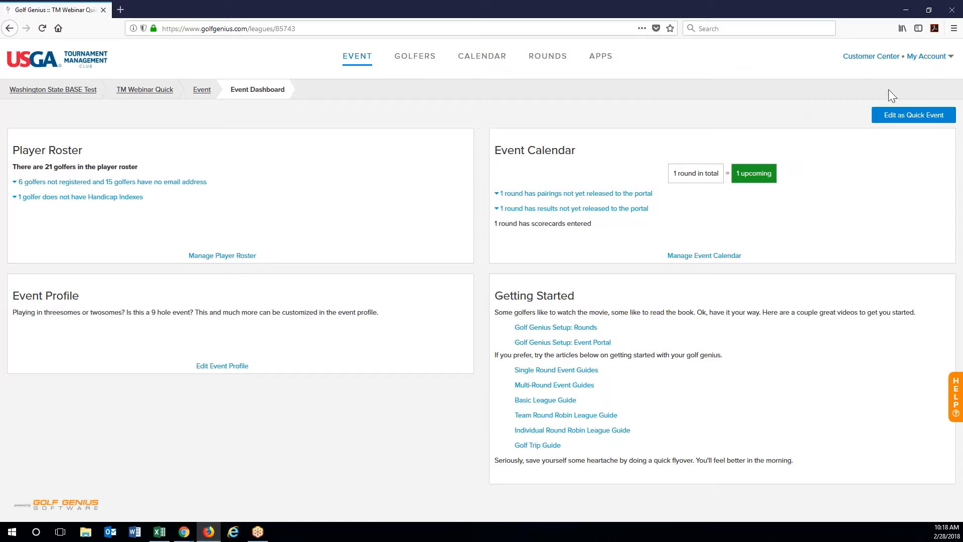
Step: Edit TM Webinar Quick as a quick event to reopen its Quick Event Setup
click(928, 116)
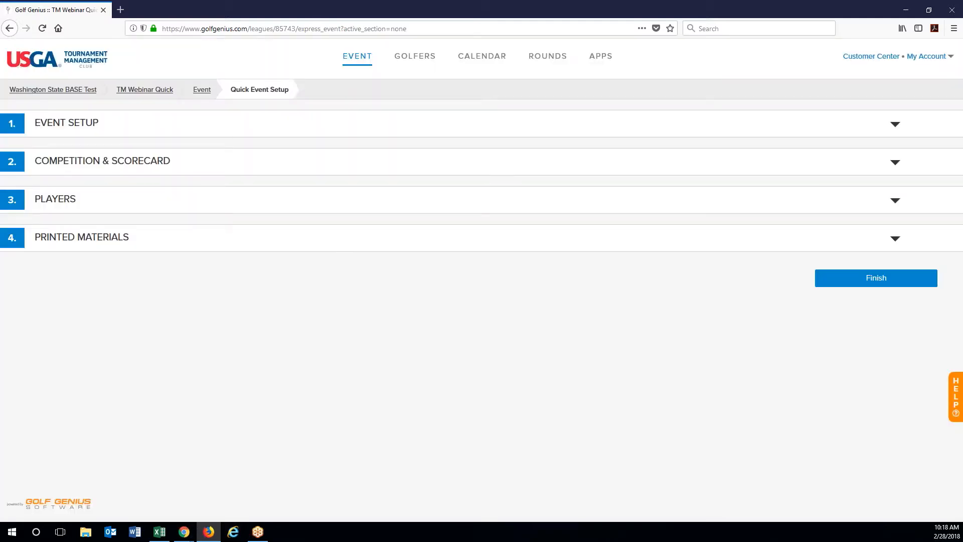
Step: Confirm the competition stays Pair v. Field, then show the Players tee sheet's three foursomes
click(114, 170)
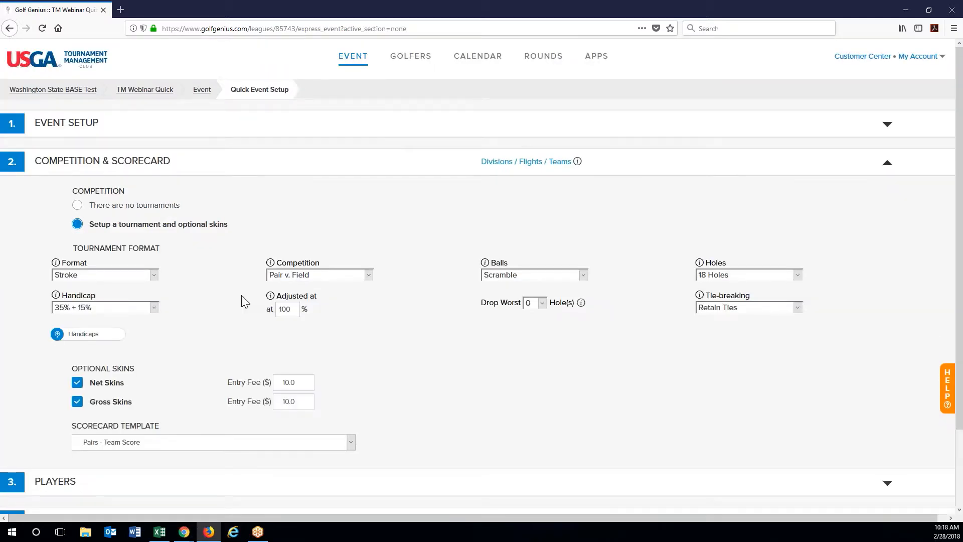
mouse_move(292, 288)
click(319, 276)
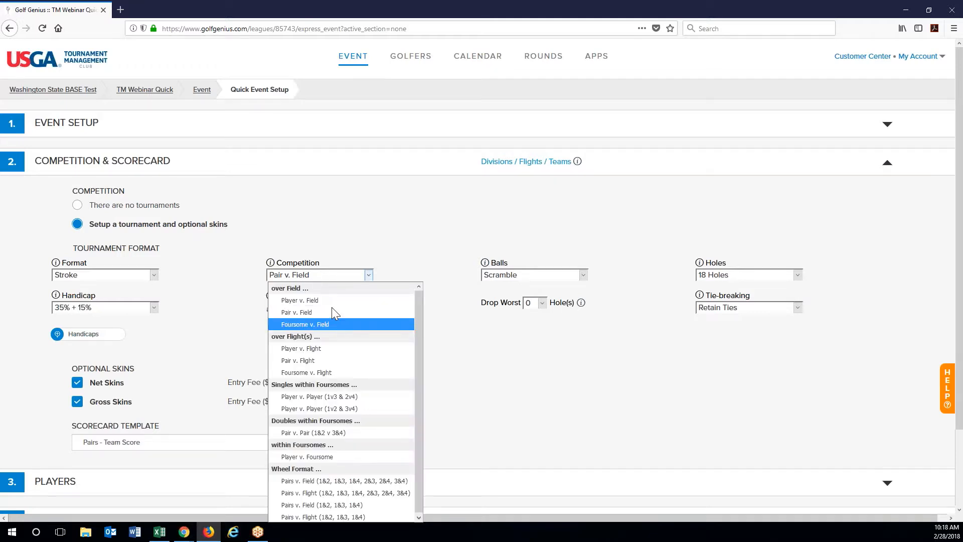
click(221, 334)
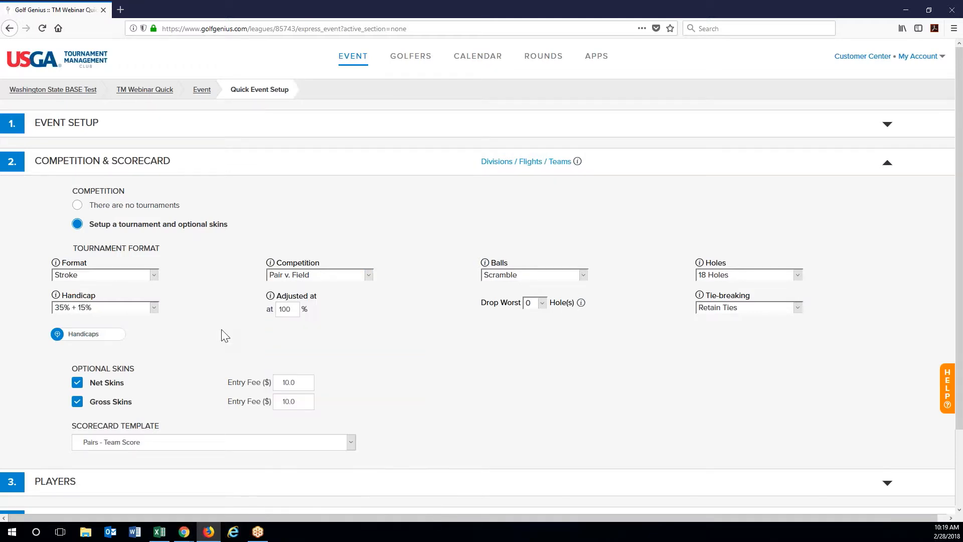
scroll(104, 381, down, 3)
click(90, 394)
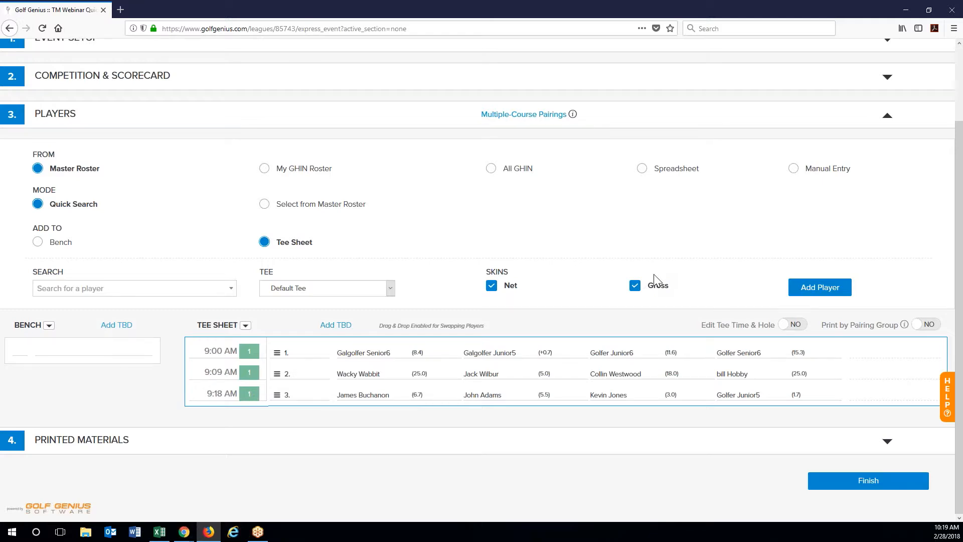
Step: Return to Competition & Scorecard: Stroke Pair v. Field Scramble with $10 skins
scroll(654, 278, up, 2)
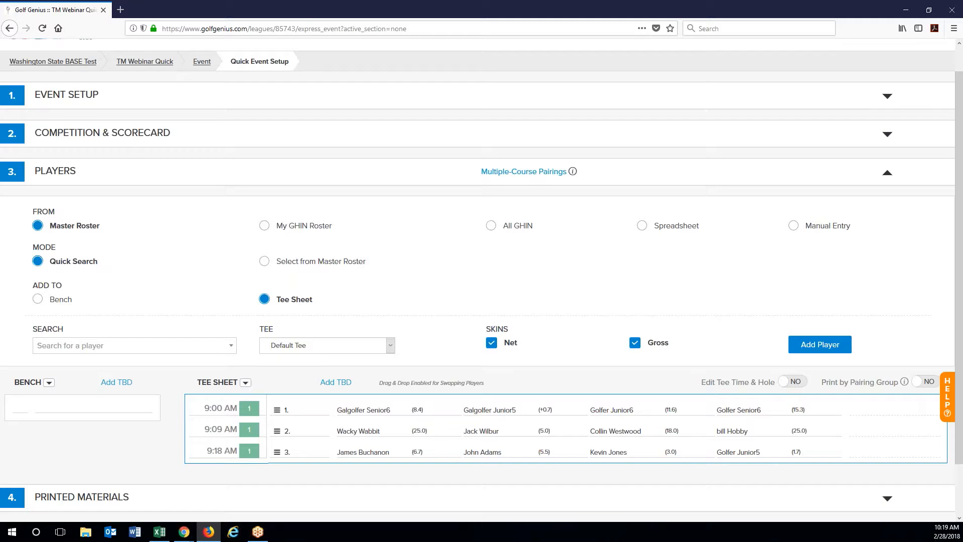
click(219, 145)
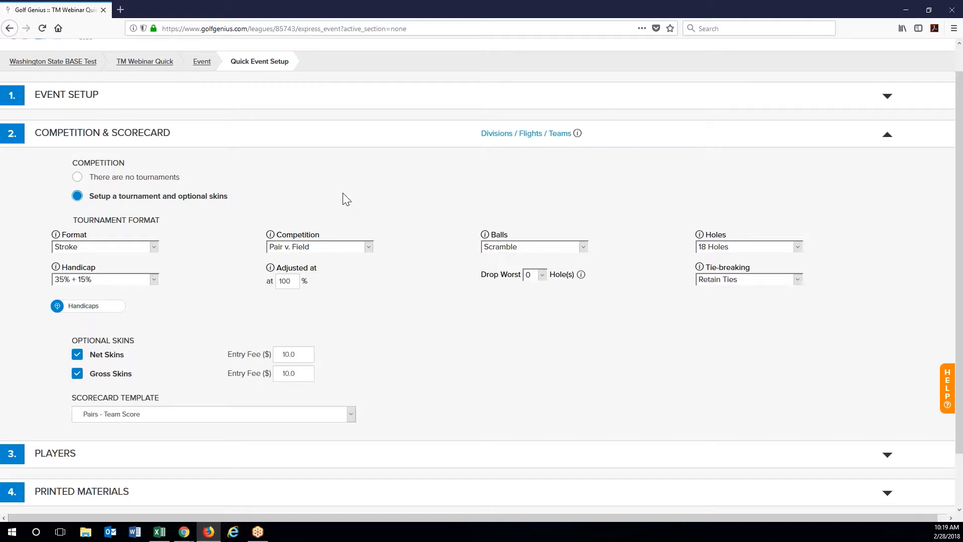
Step: Set the competition to 'There are no tournaments' and reopen the Players tee sheet
click(146, 178)
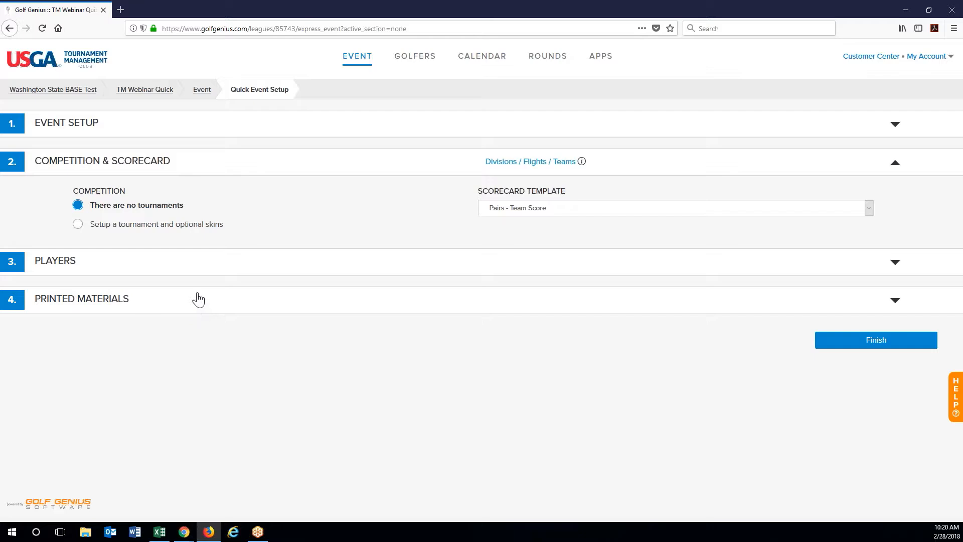
click(204, 271)
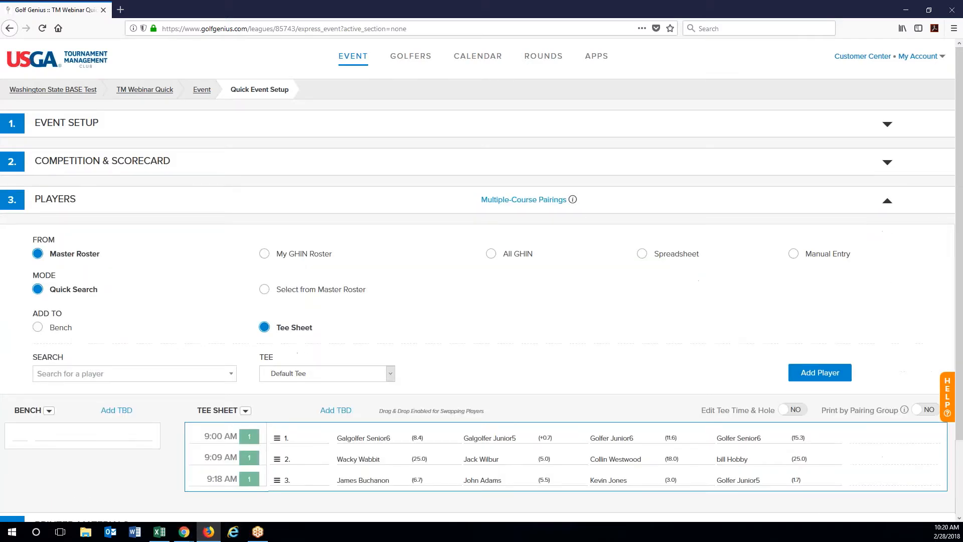
scroll(477, 281, down, 1)
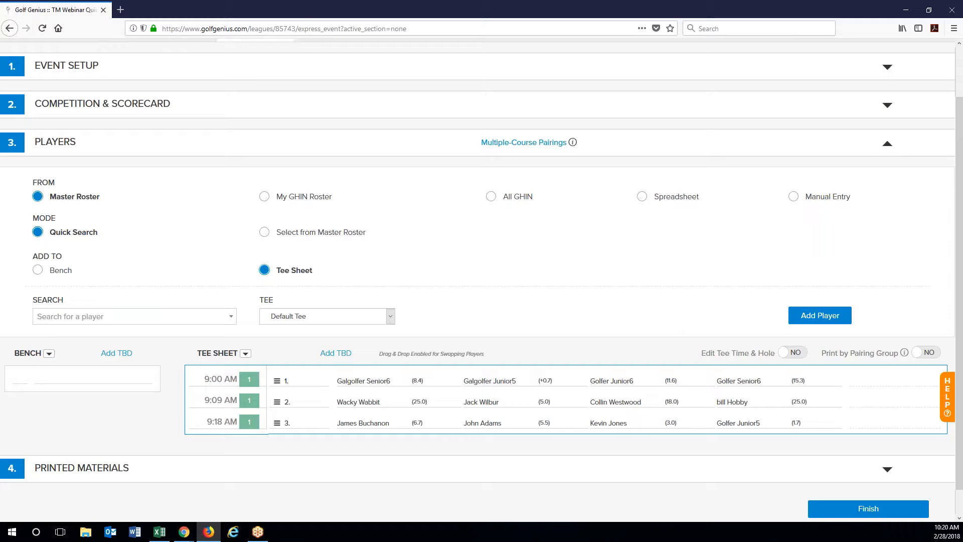
Step: Bench all tee sheet players, then move everyone back in AB order, balancing total indexes per tee time
click(245, 356)
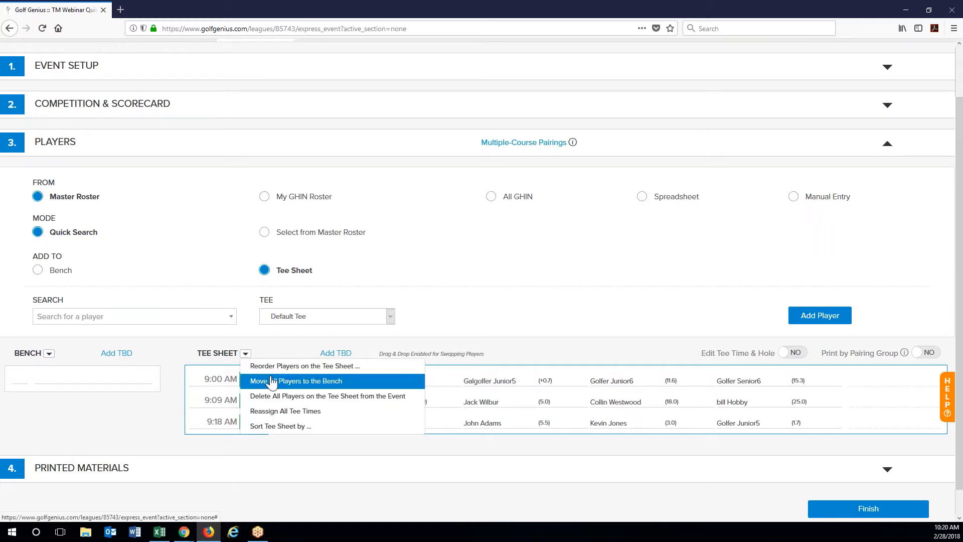
click(296, 380)
click(48, 354)
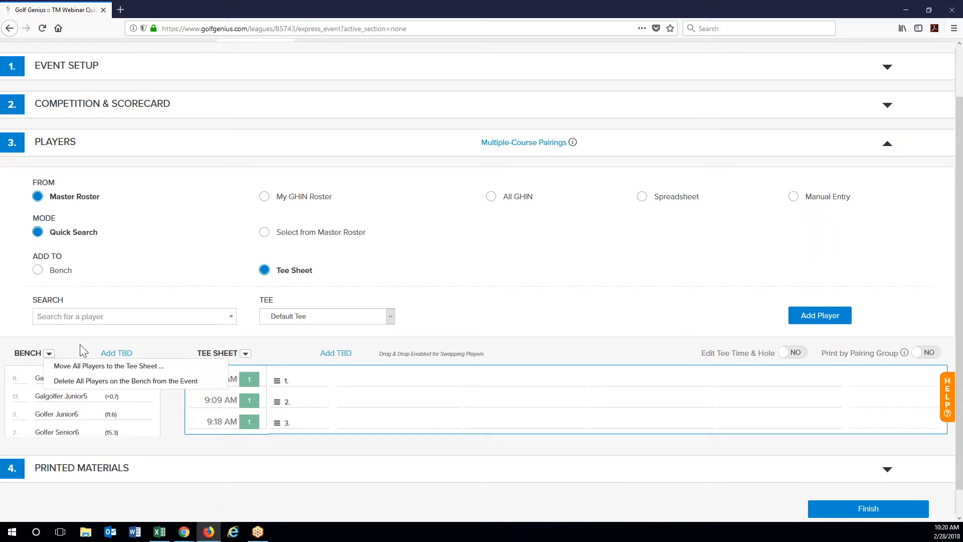
click(77, 371)
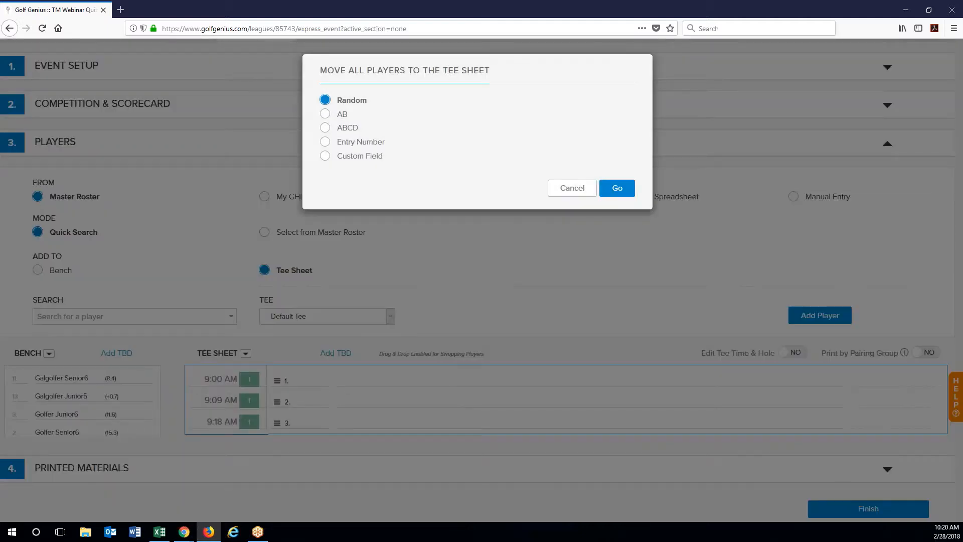
click(347, 115)
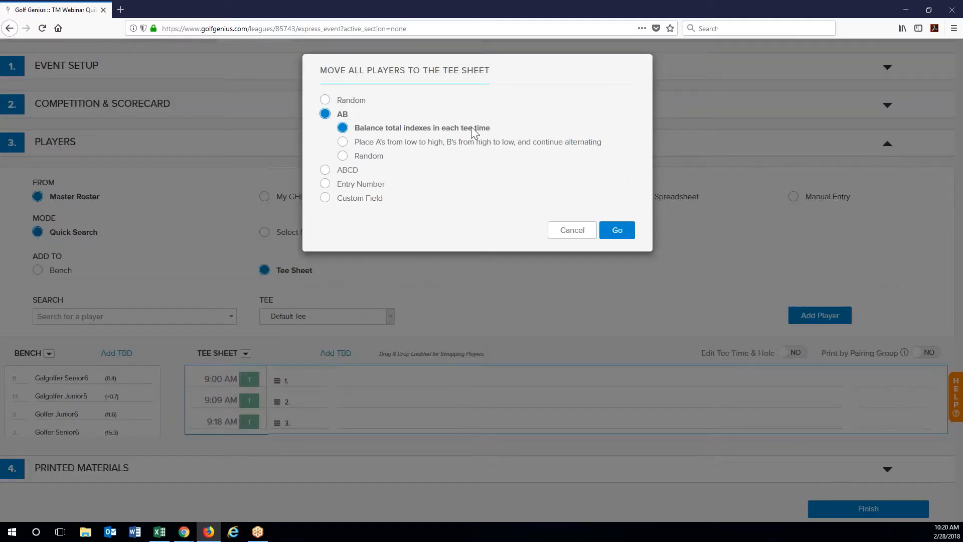
click(584, 145)
click(614, 231)
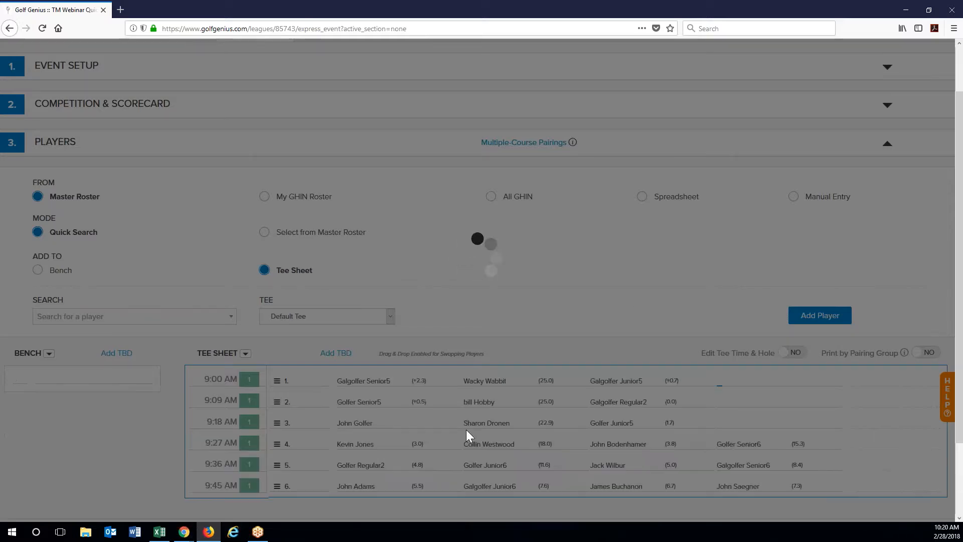
Step: Glance at the bulk tee sheet options without choosing any, then set Edit Tee Time & Hole to YES
scroll(245, 302, down, 2)
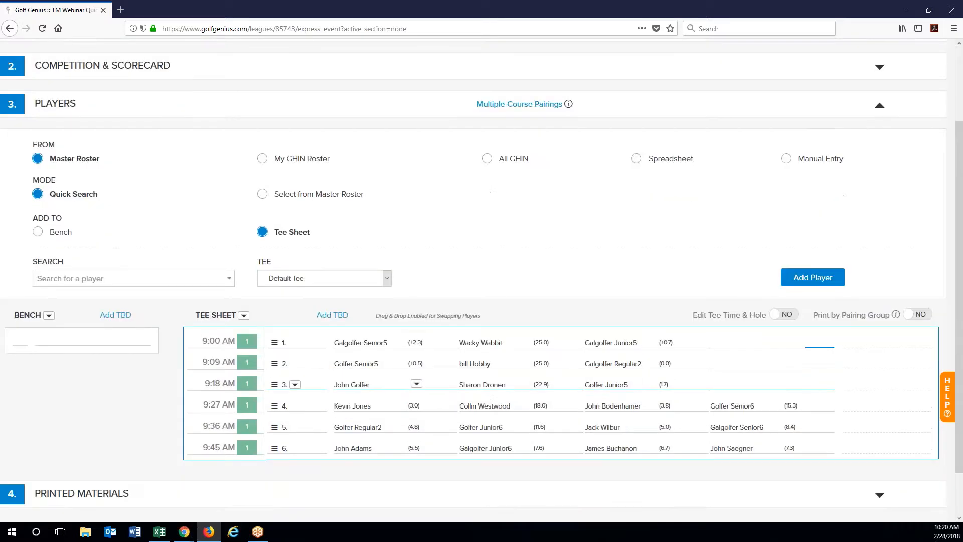
click(245, 298)
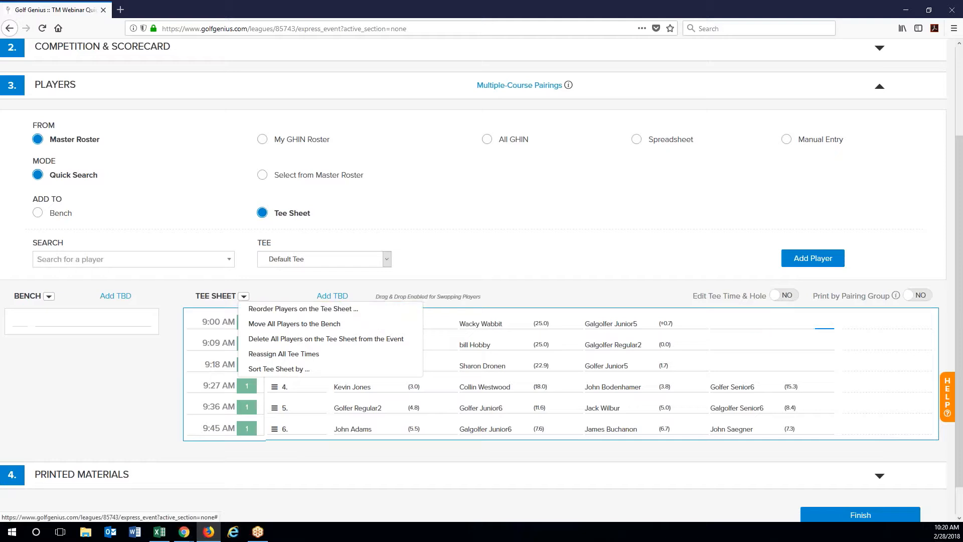
click(493, 276)
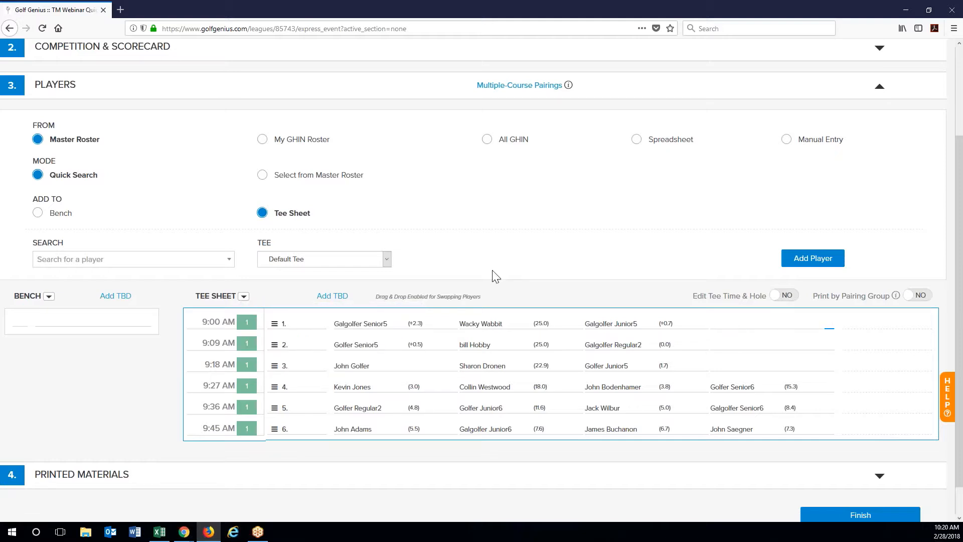
scroll(493, 276, down, 1)
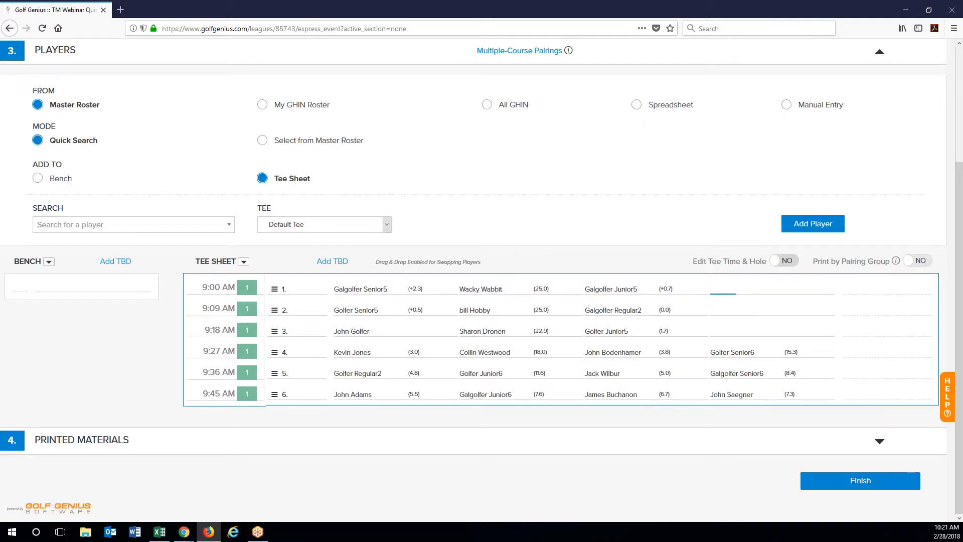
click(784, 260)
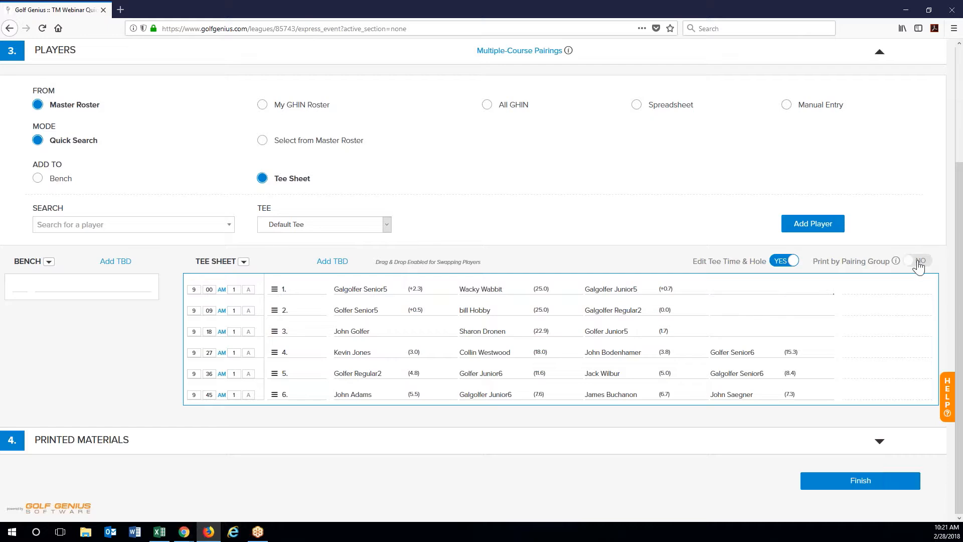
Step: Set Edit Tee Time & Hole to NO, enable Print by Pairing Group, and print scorecards for the 9:00 AM group
click(788, 261)
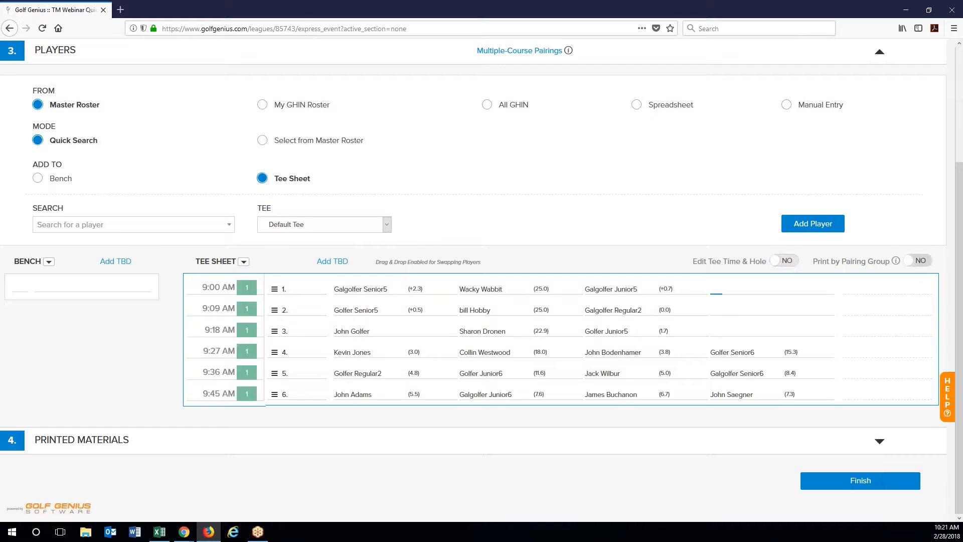
click(918, 261)
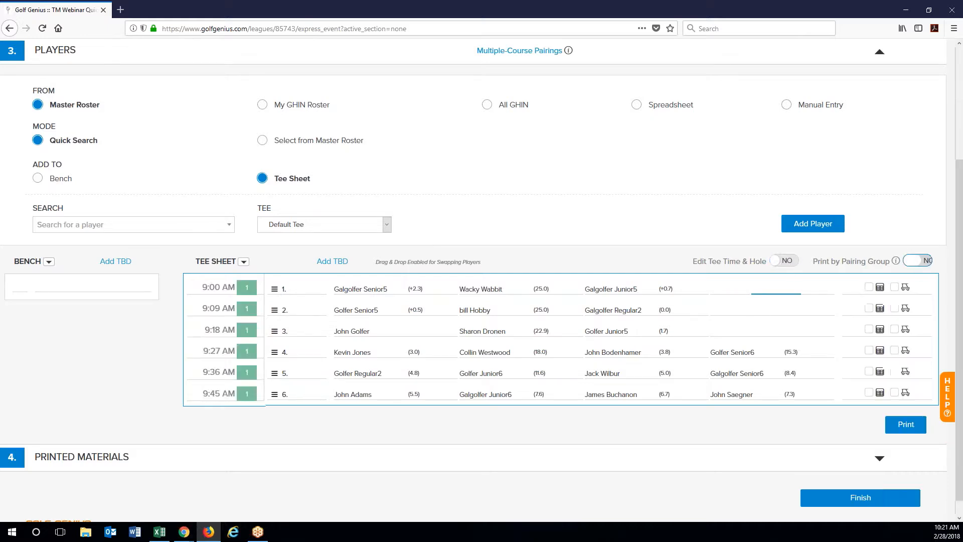
click(868, 287)
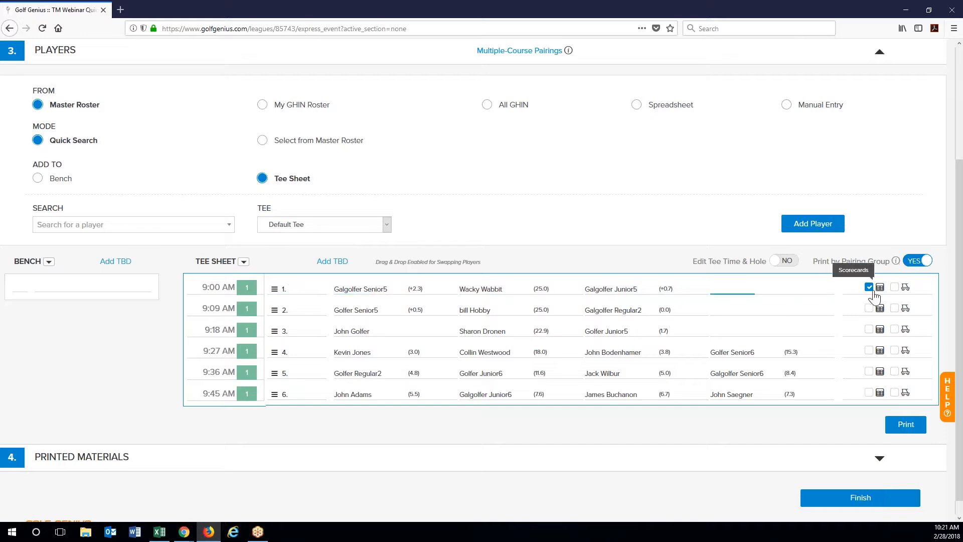
click(898, 431)
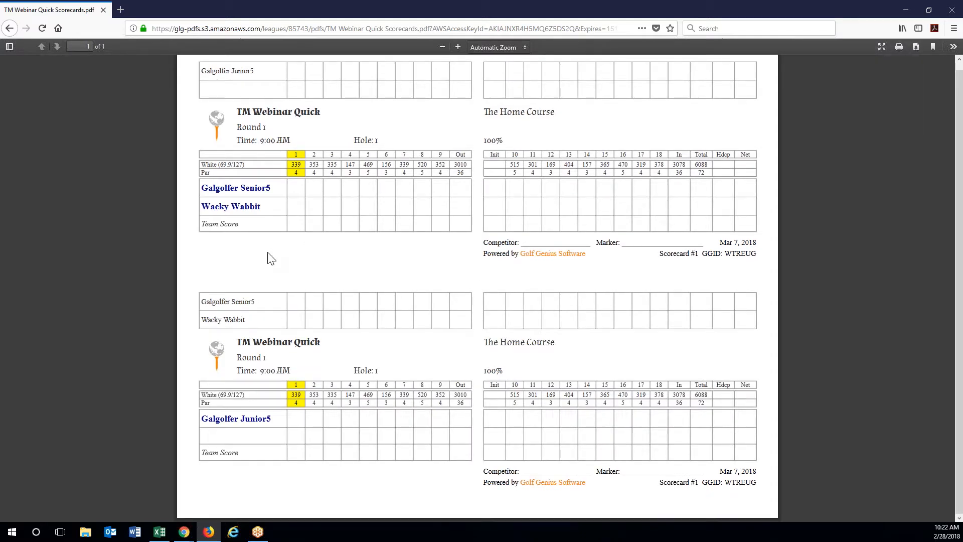
Step: Go back from the scorecard PDF to the TM Webinar Quick event setup page
click(10, 28)
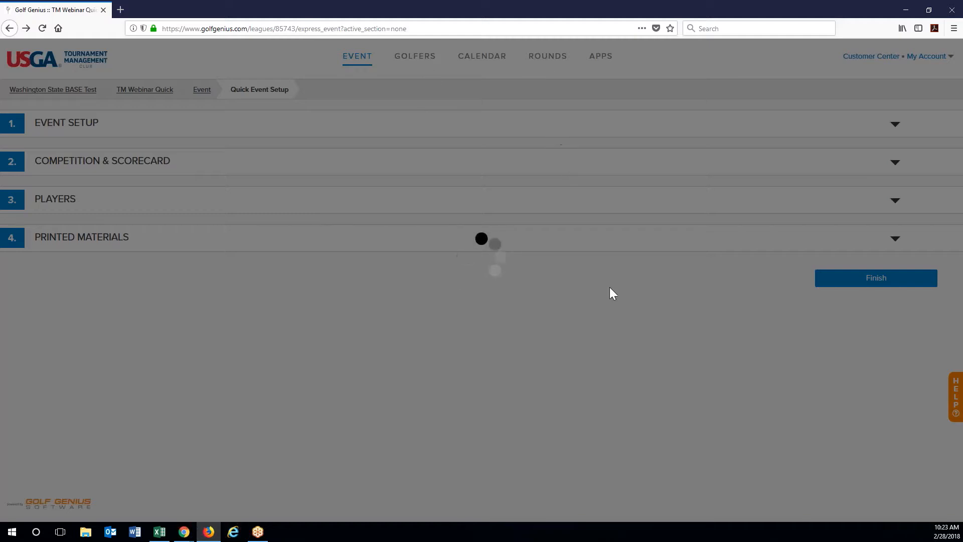
Step: Reload the setup page and expand Players to view the six-time 9:00–9:45 AM tee sheet
click(43, 29)
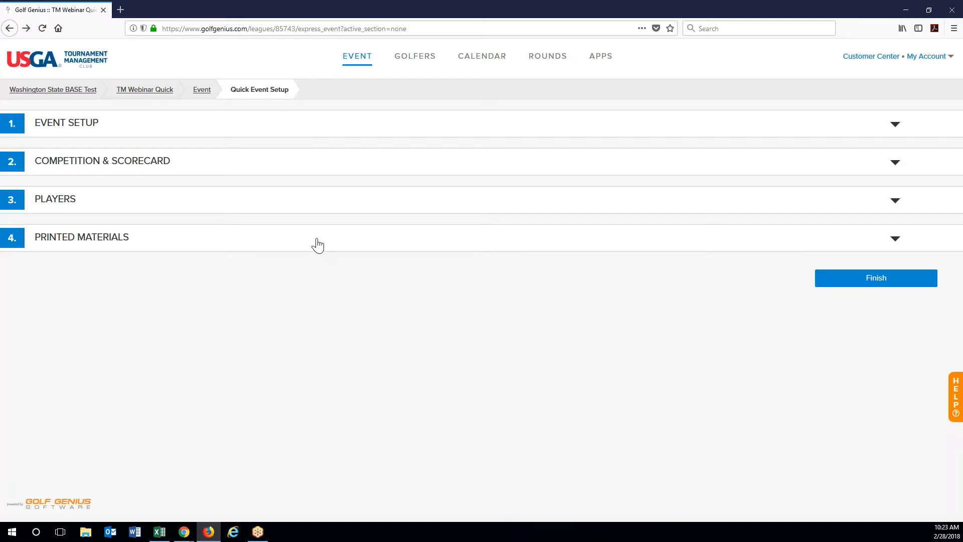
click(327, 193)
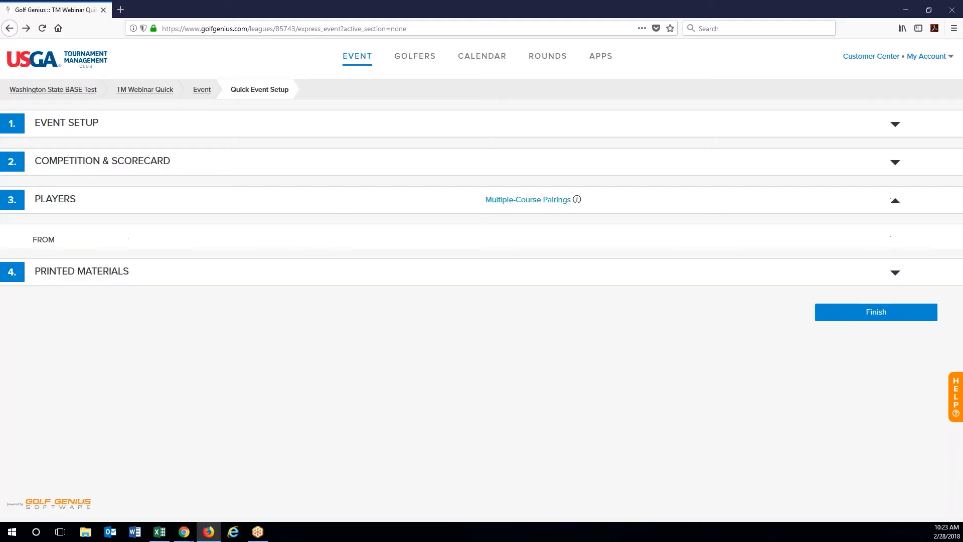
scroll(187, 354, down, 2)
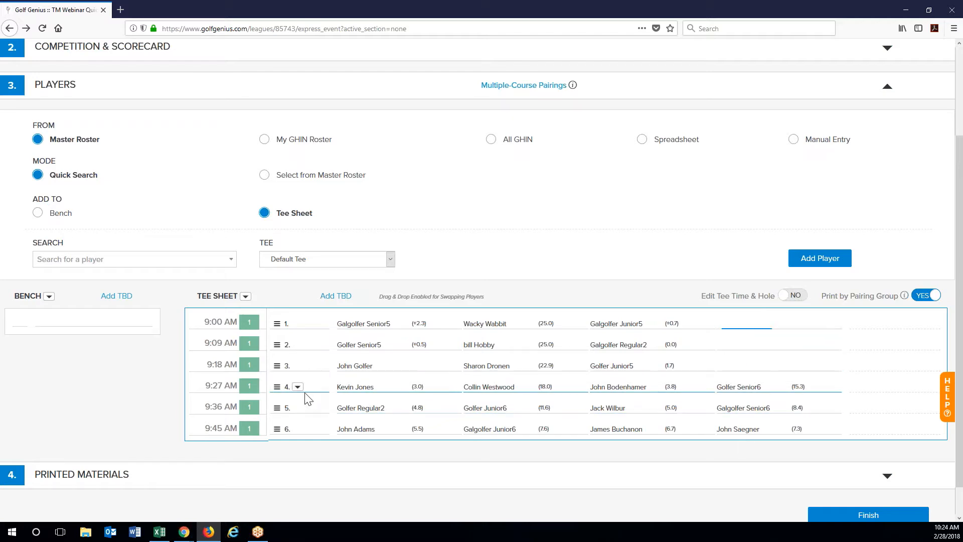
Step: Insert an empty 9:36 AM tee time below group 4, then collapse the Players section
click(297, 388)
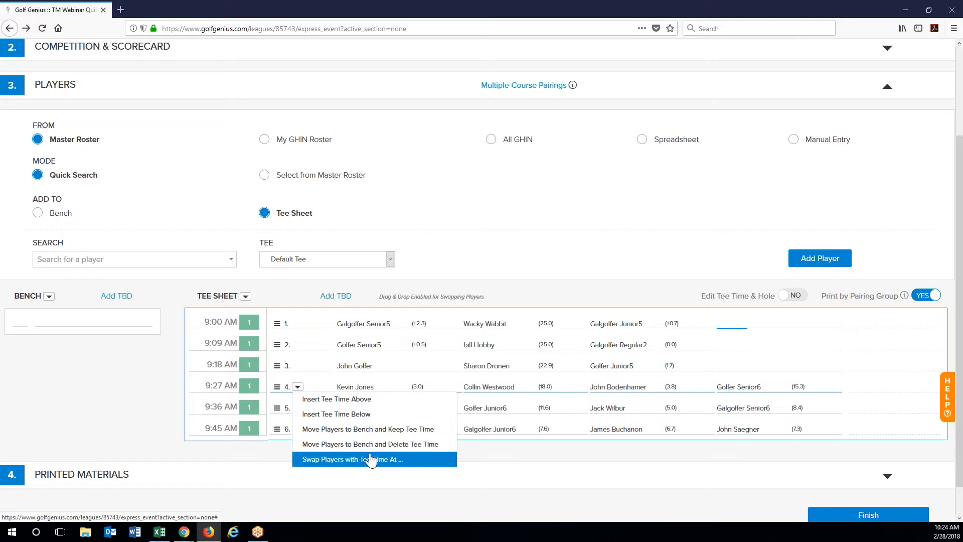
click(373, 415)
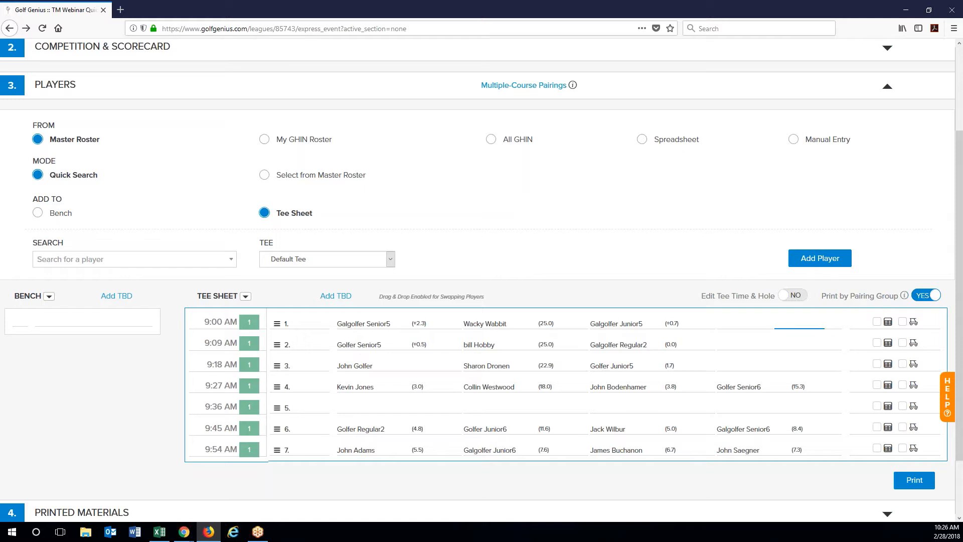
click(67, 86)
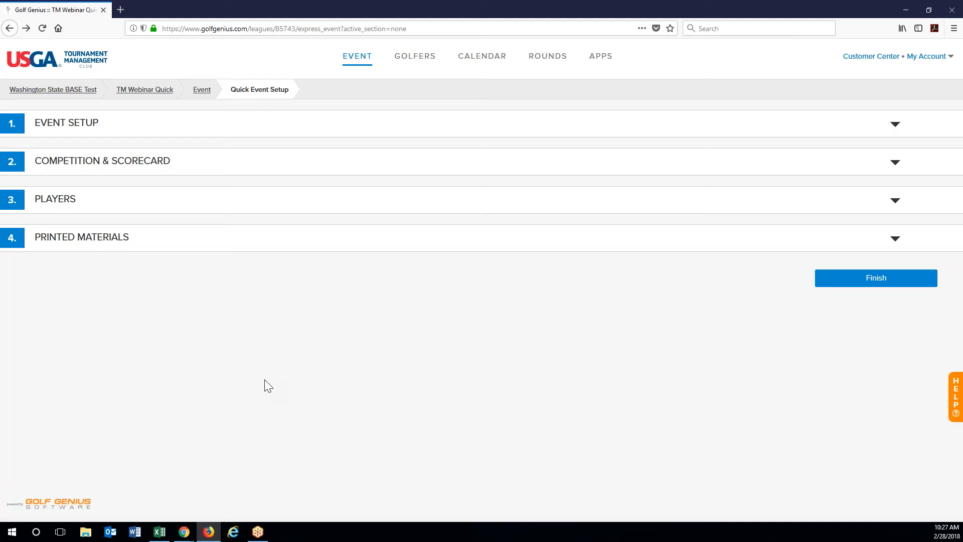
Step: Go to Round 1's Download / Print Center from the ROUNDS menu, leaving the setup page
click(559, 60)
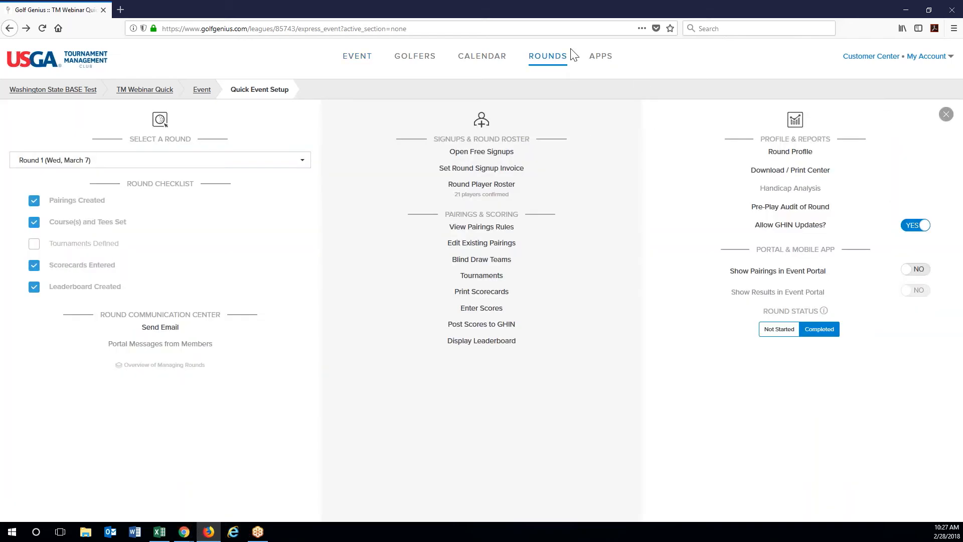
click(791, 173)
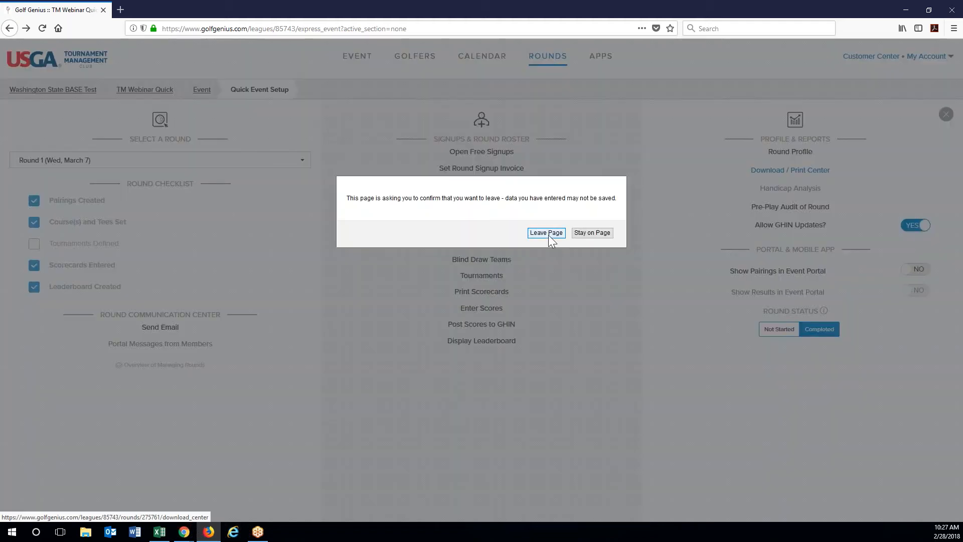
click(549, 234)
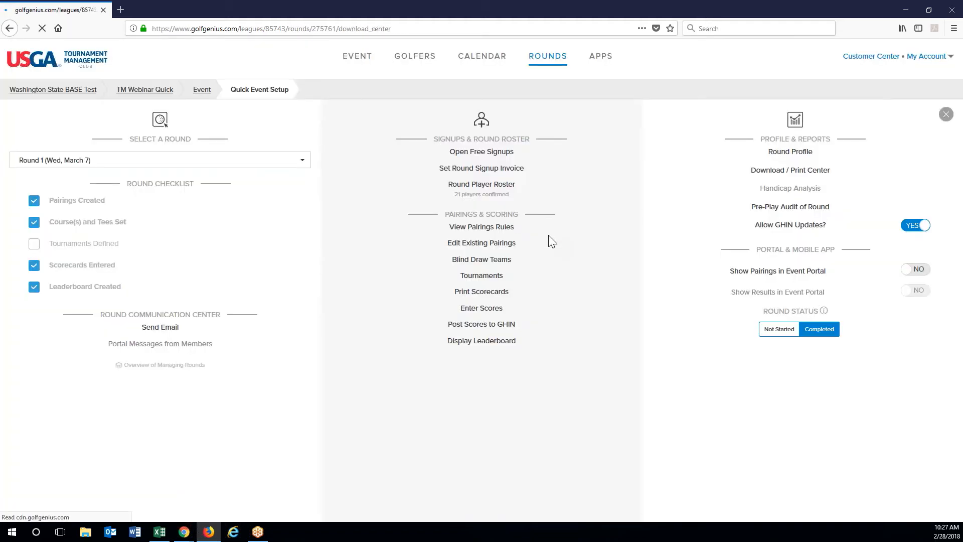